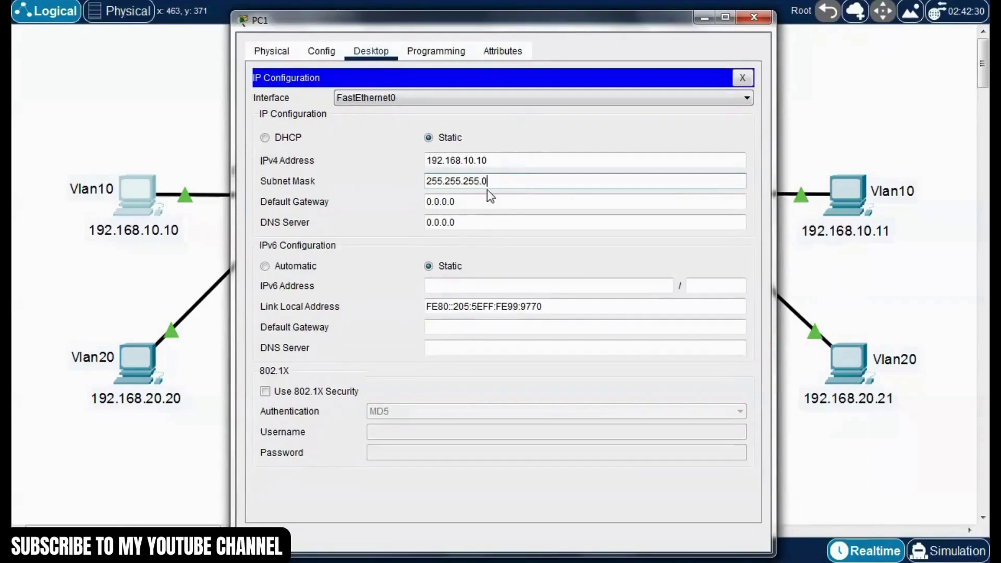
Step: Assign the Vlan20 PC attached to SW1 the static IPv4 address 192.168.20.20 with the default subnet mask
click(742, 77)
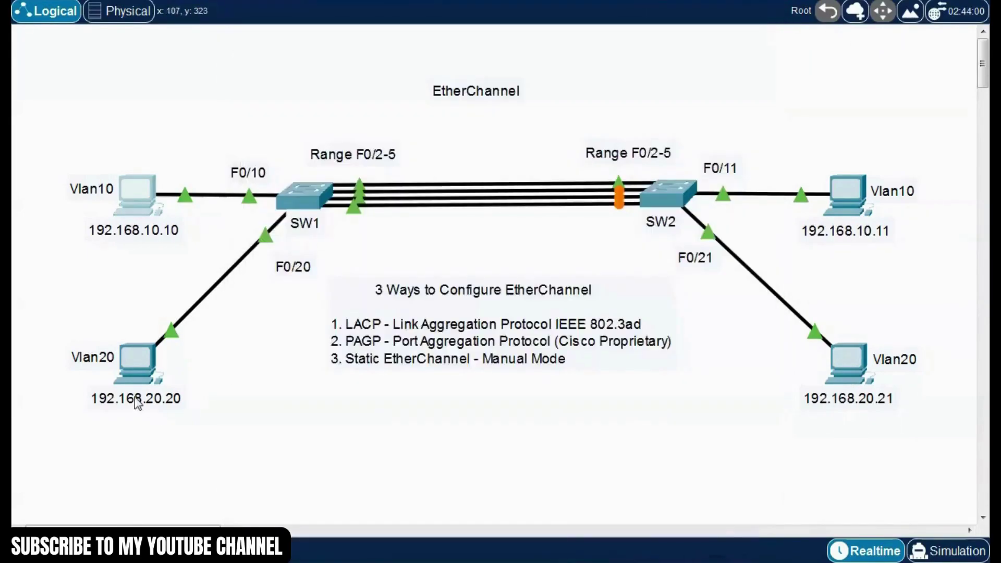
click(140, 367)
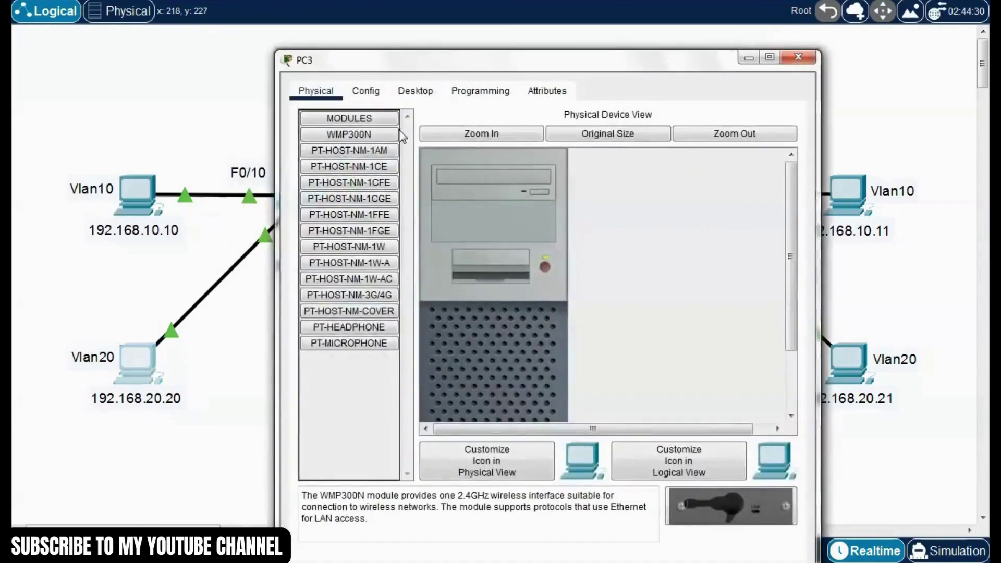
drag(454, 62, 448, 25)
click(409, 53)
click(352, 111)
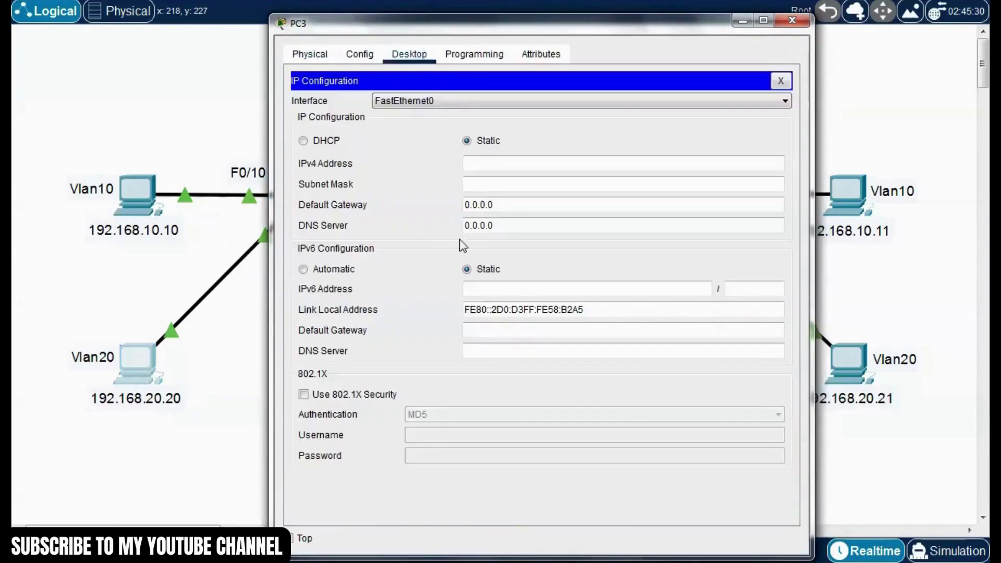
click(506, 159)
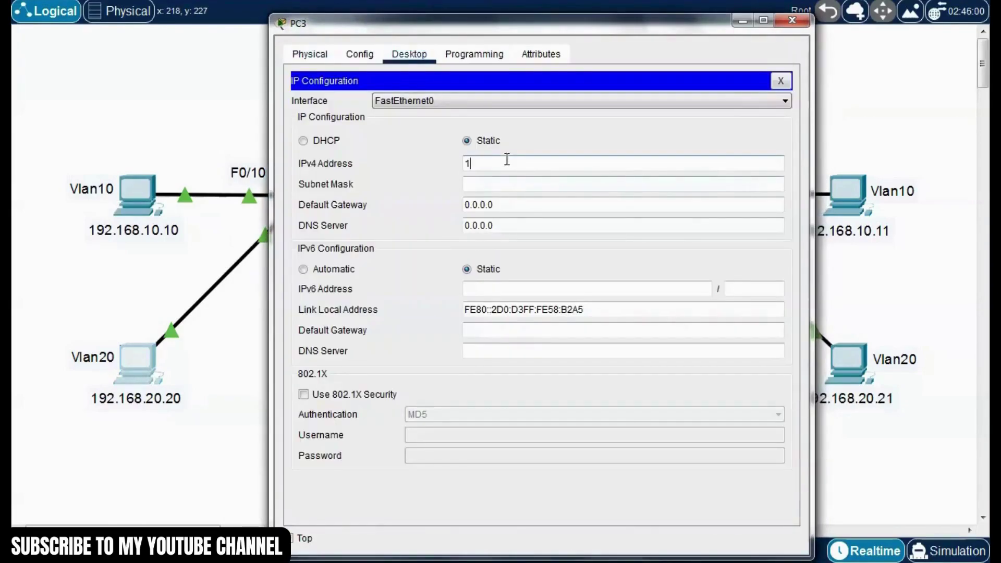
text(192.168.20.20)
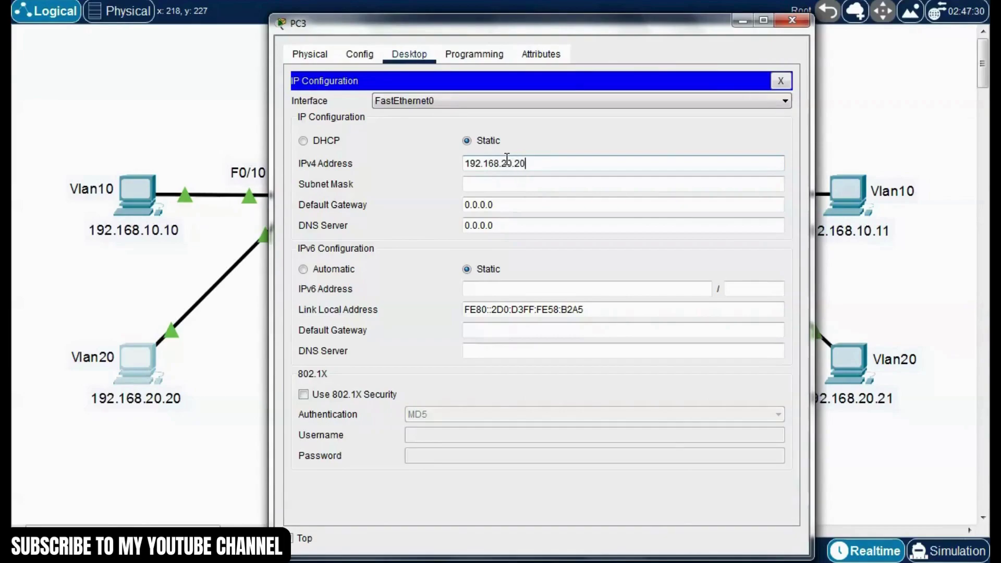
click(523, 184)
click(781, 81)
click(793, 23)
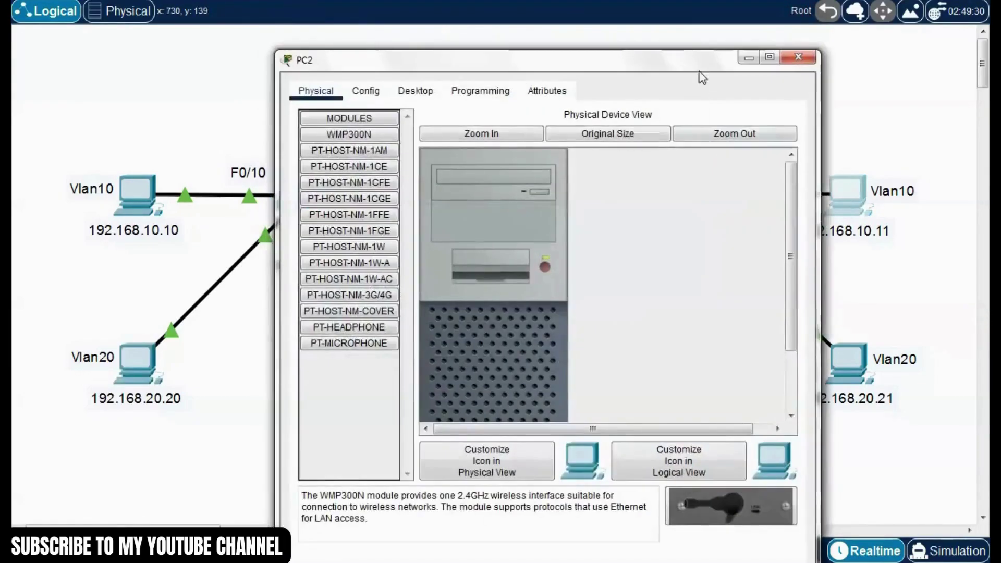
Step: Assign the Vlan10 PC attached to SW2 the static IPv4 address 192.168.10.11 with subnet mask 255.255.255.0
drag(699, 76, 625, 36)
click(342, 64)
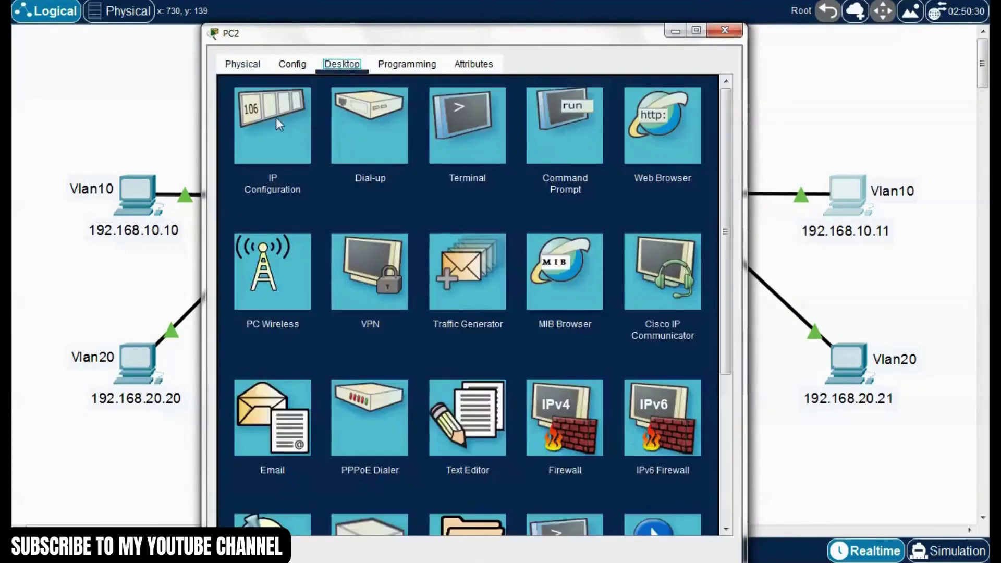
click(276, 118)
click(435, 169)
text(192.168.10.11)
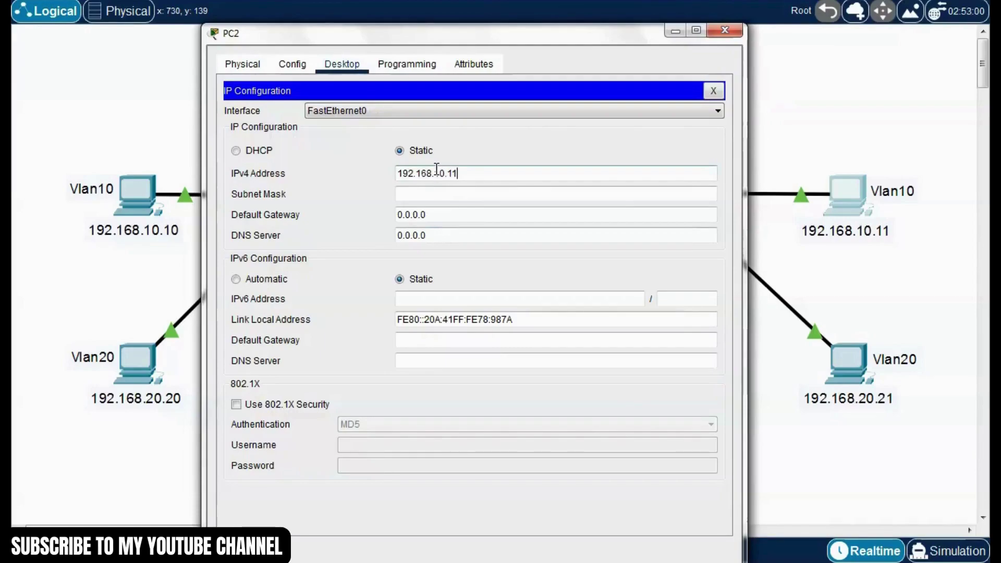
click(486, 191)
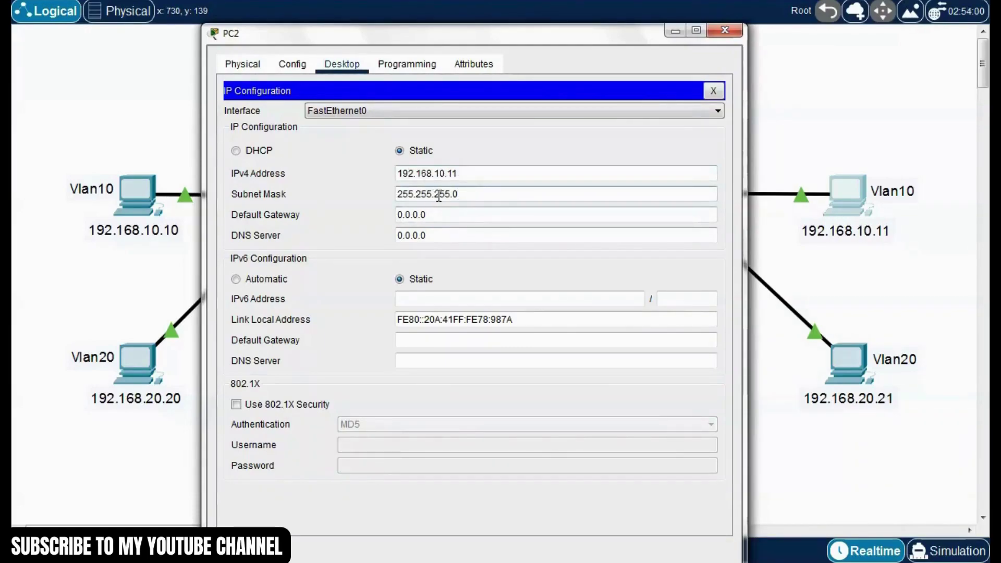
click(714, 91)
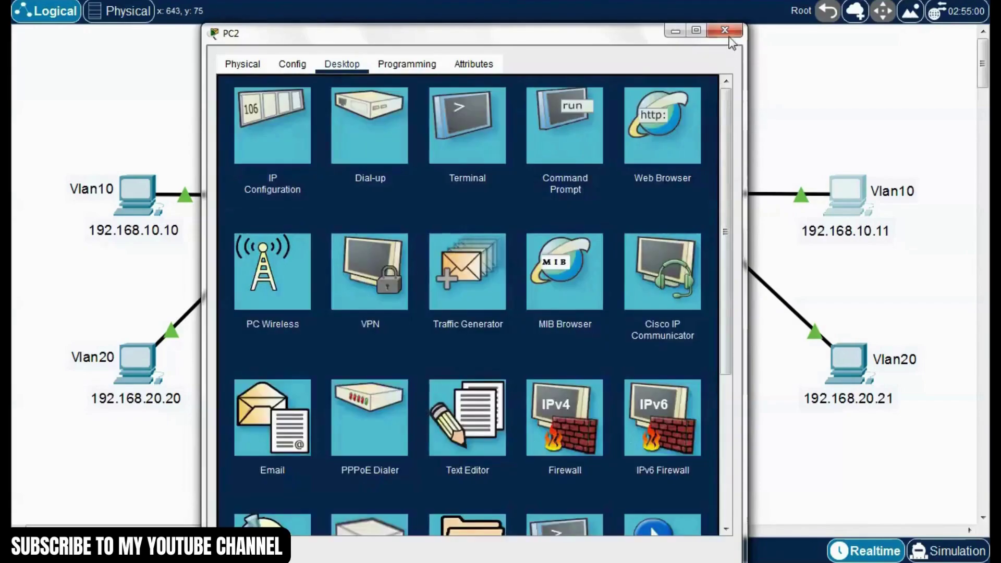
click(731, 41)
Step: Assign the Vlan20 PC attached to SW2 the static IPv4 address 192.168.20.21 with subnet mask 255.255.255.0
click(855, 359)
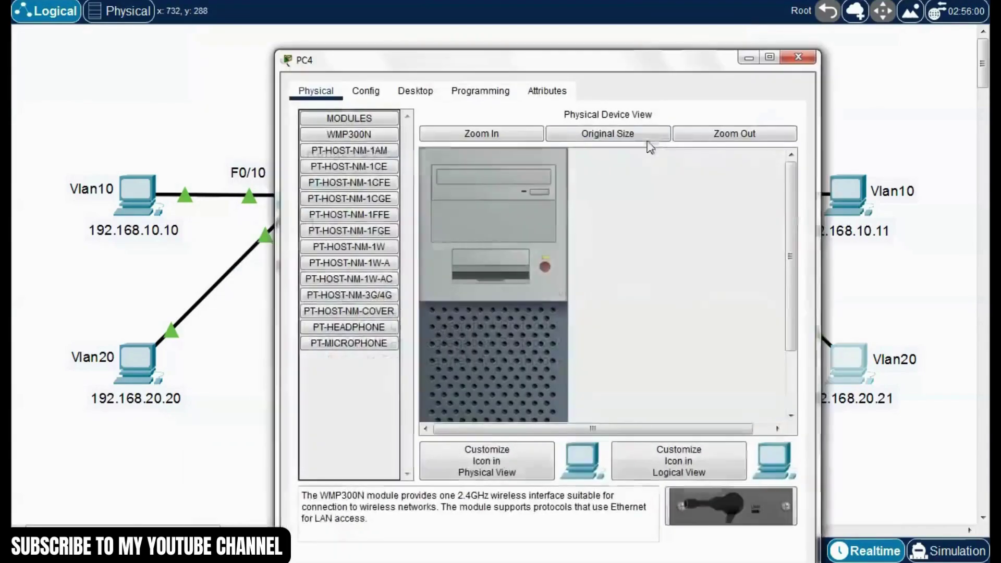
drag(664, 64, 551, 20)
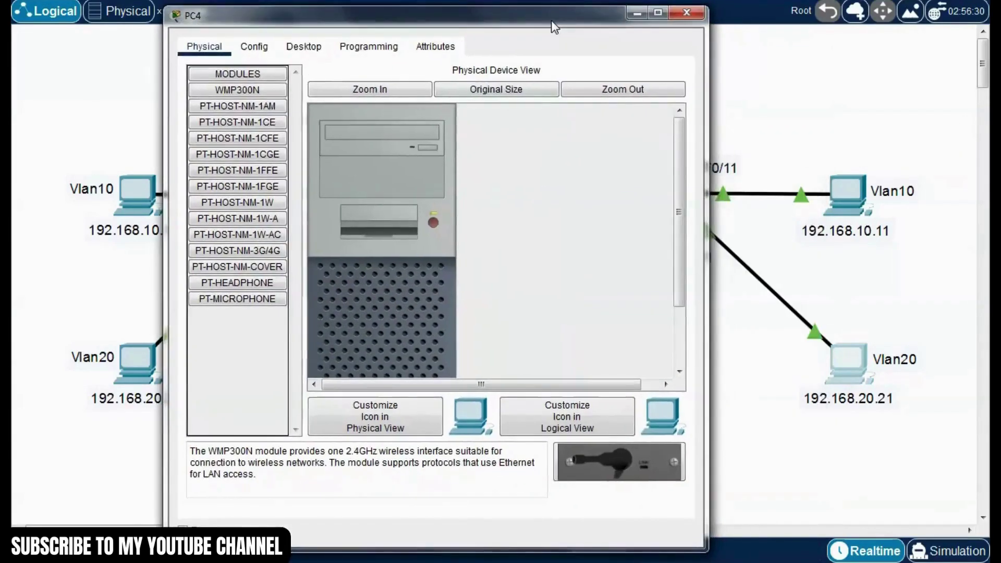
click(306, 50)
click(249, 108)
click(385, 155)
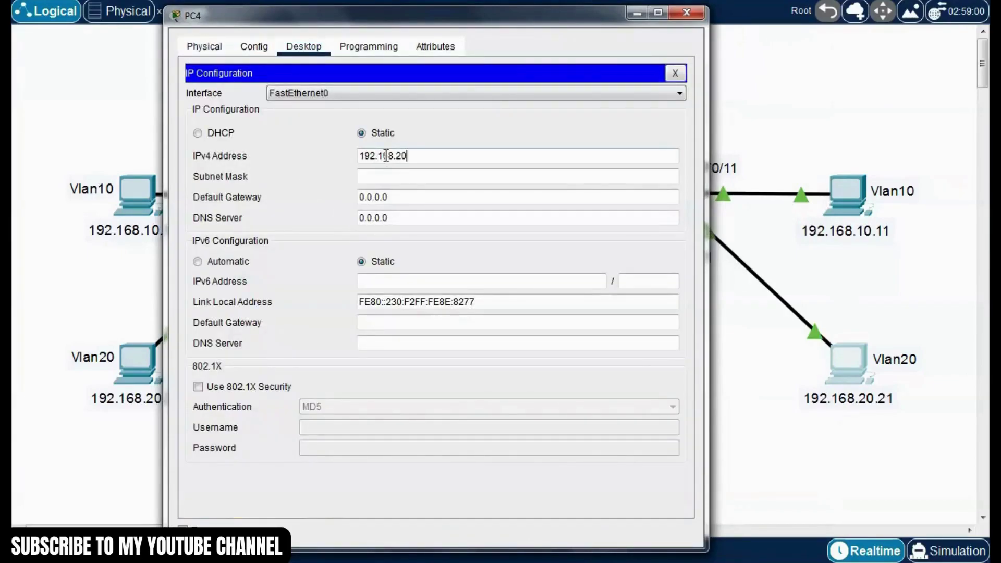
click(417, 178)
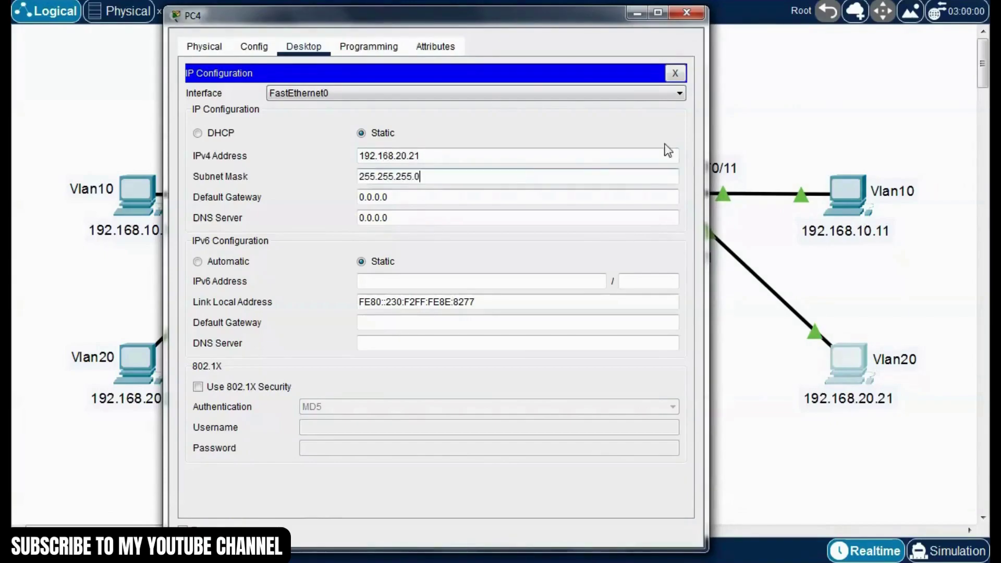
click(674, 74)
click(687, 13)
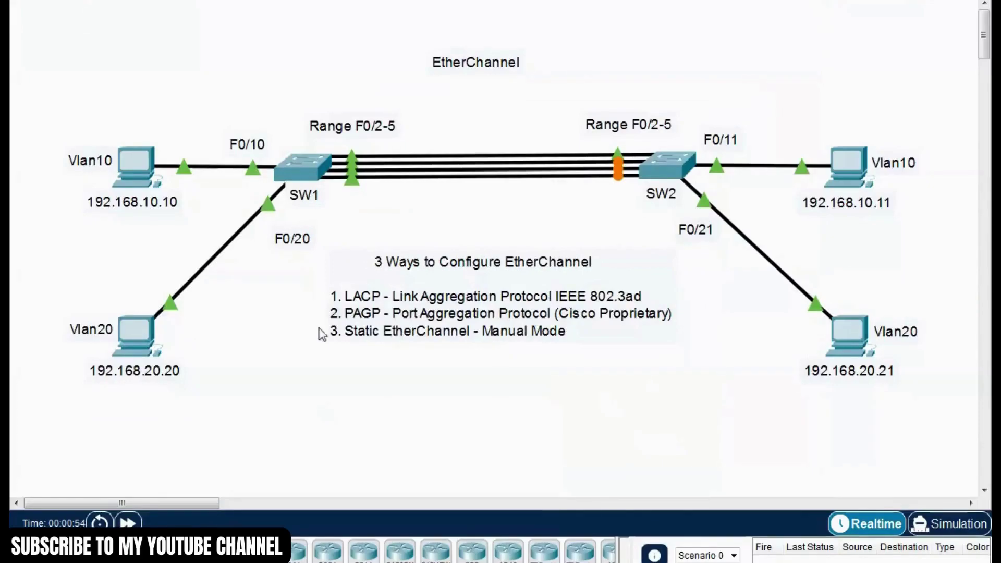
drag(49, 38, 881, 447)
drag(616, 60, 677, 218)
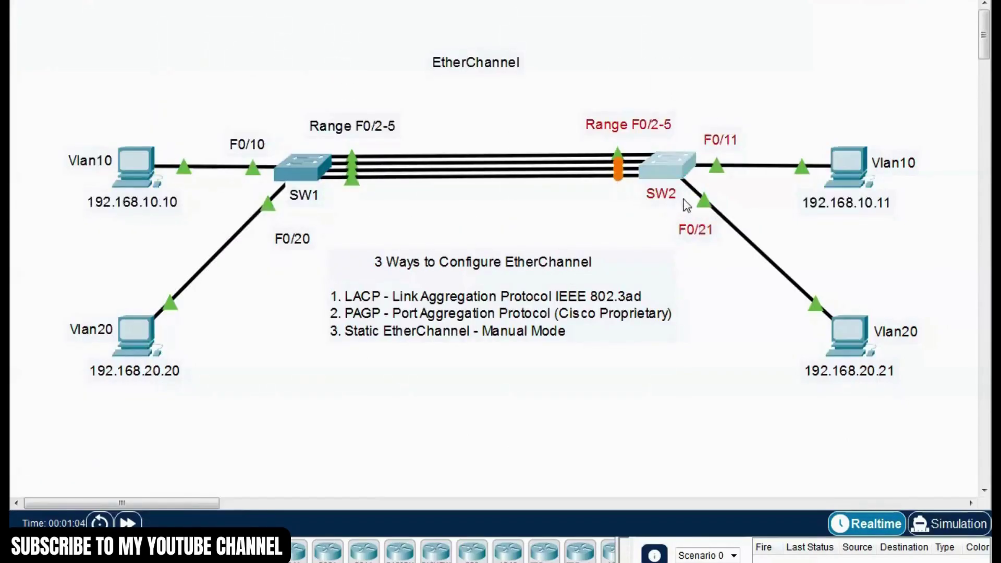
click(495, 211)
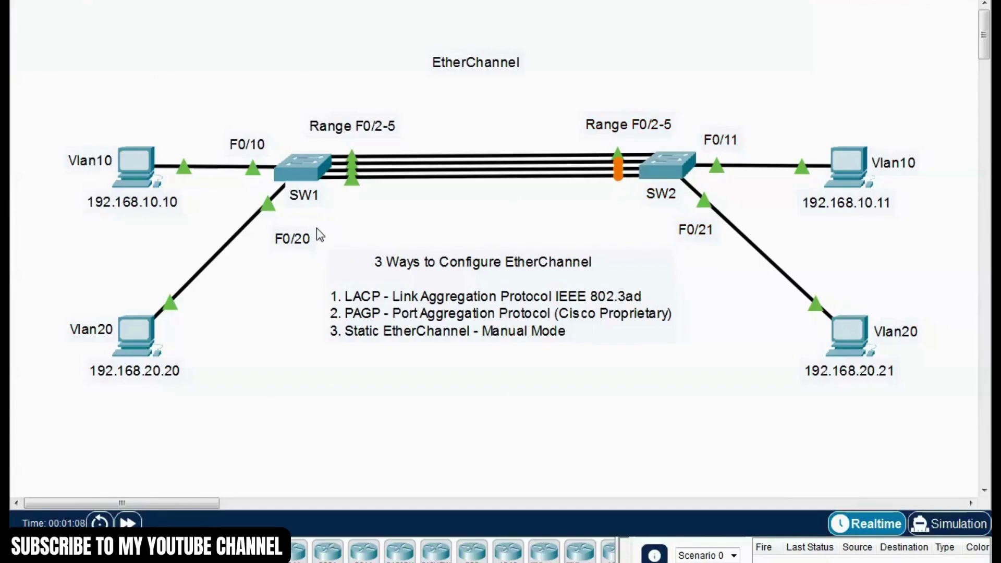
Step: Open the command line of SW1 in a widened window and enter global configuration mode with enable and conf t
mouse_move(131, 190)
click(327, 171)
drag(563, 41, 610, 3)
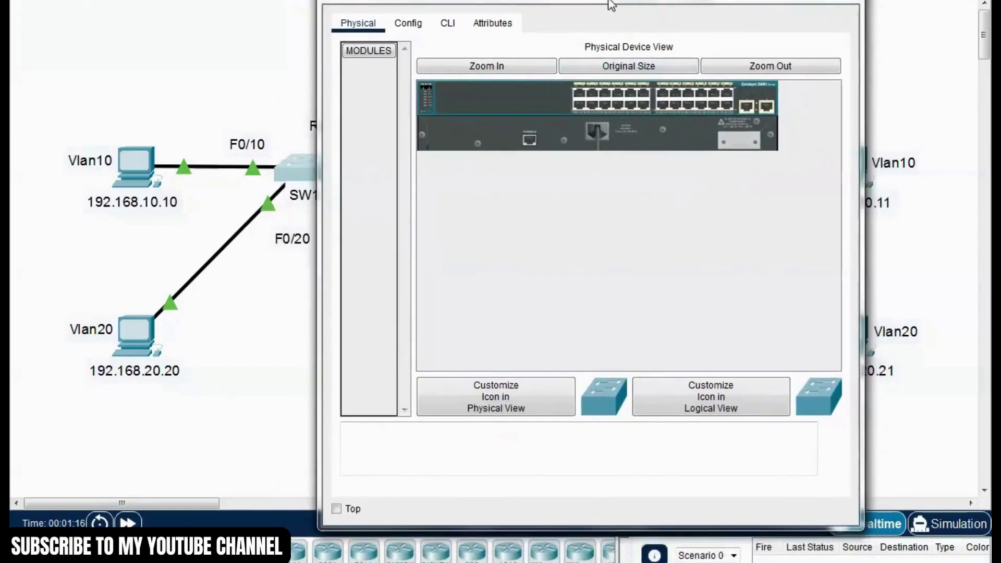
drag(861, 116, 981, 116)
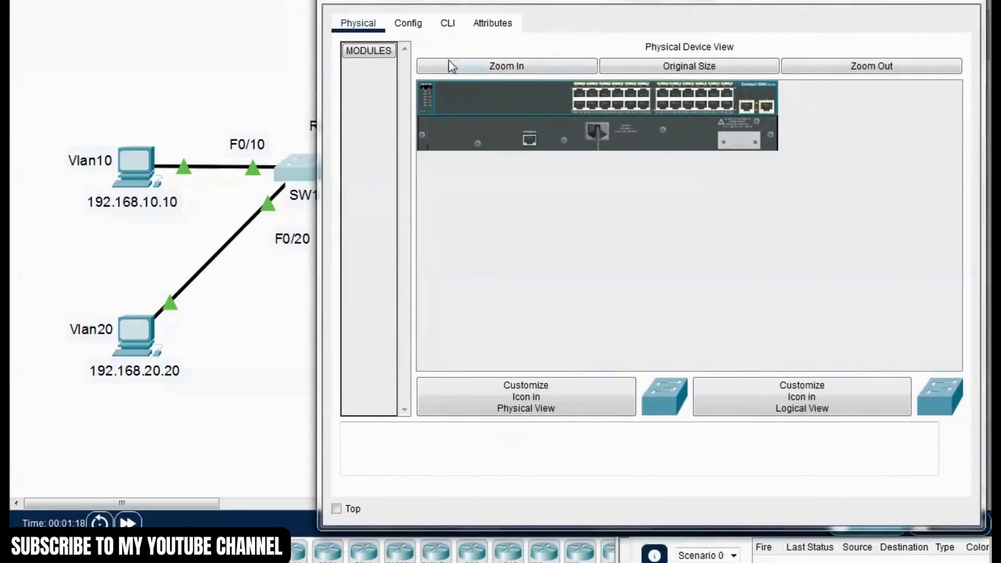
click(447, 24)
key(Return)
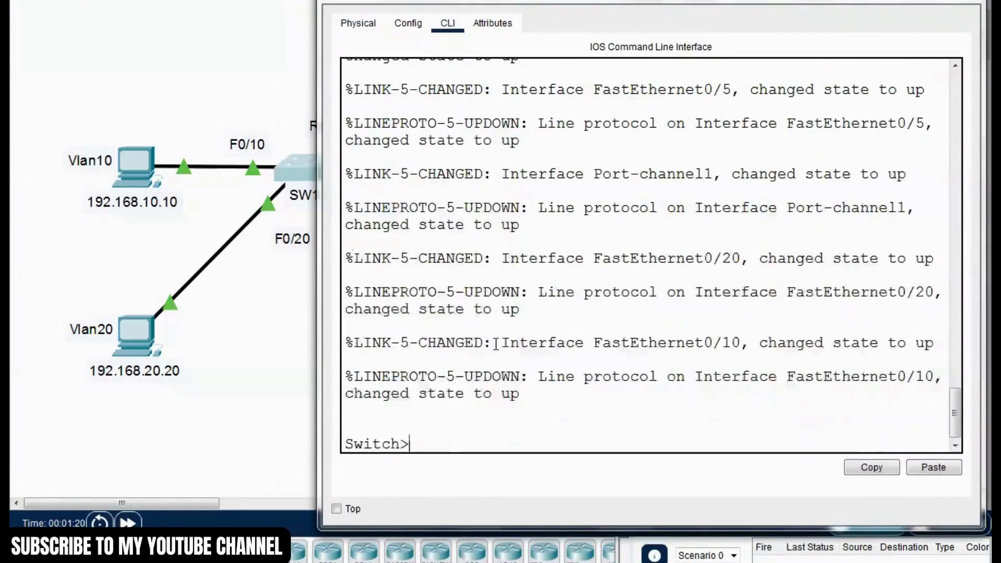
text(enable)
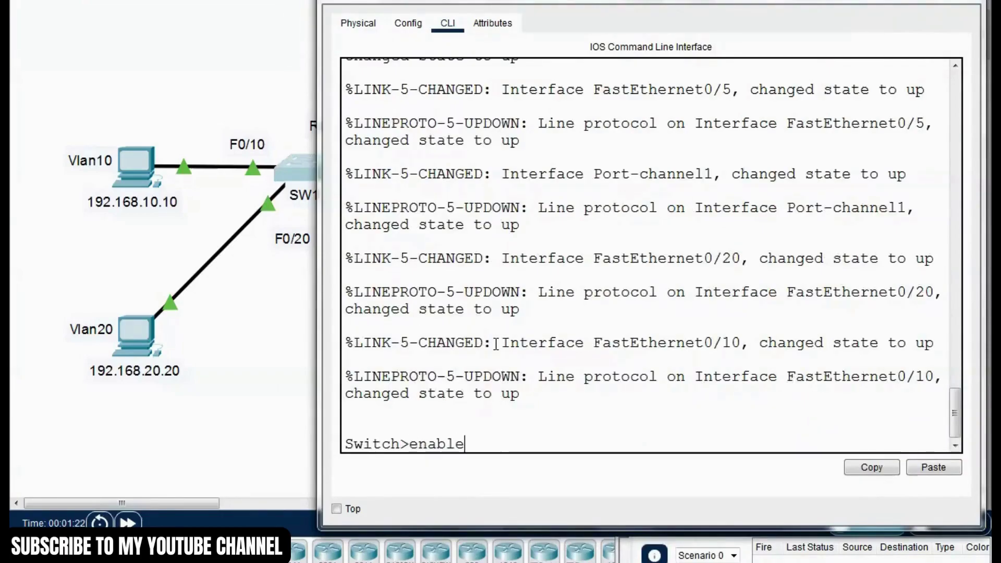
key(Return)
text(conf t)
key(Return)
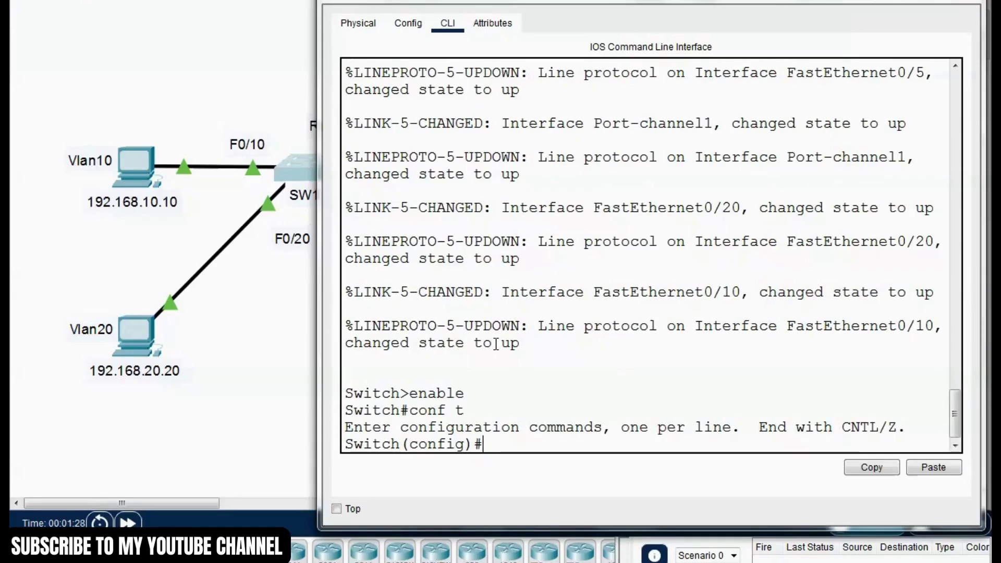
Step: Create VLAN 10 on SW1, name it vlan10, and exit back to global configuration mode
text(vlan 10)
key(Return)
text(name vlan10)
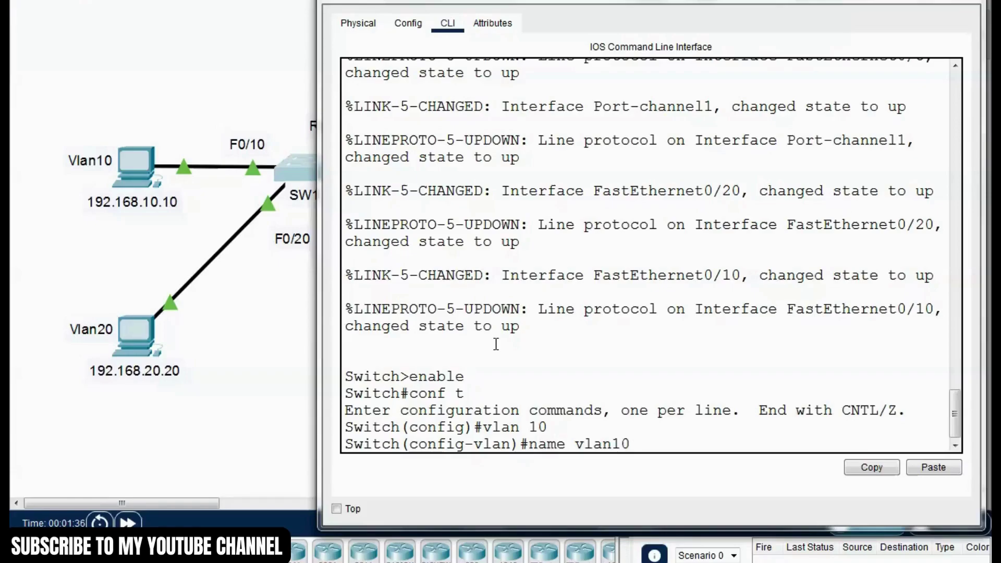
key(Return)
text(exit)
key(Return)
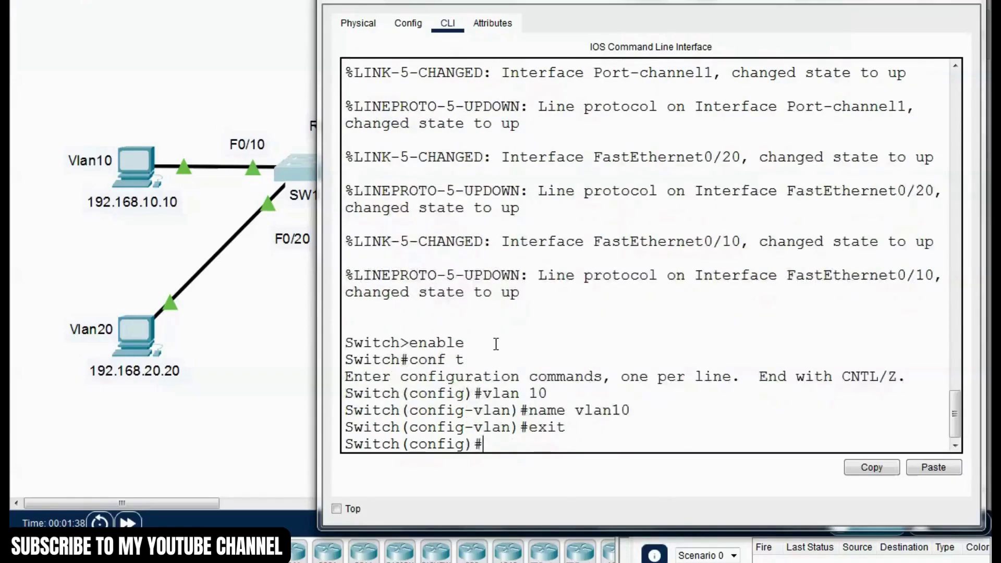
Step: Create VLAN 20 on SW1 and name it vlan20
text(vlan 20)
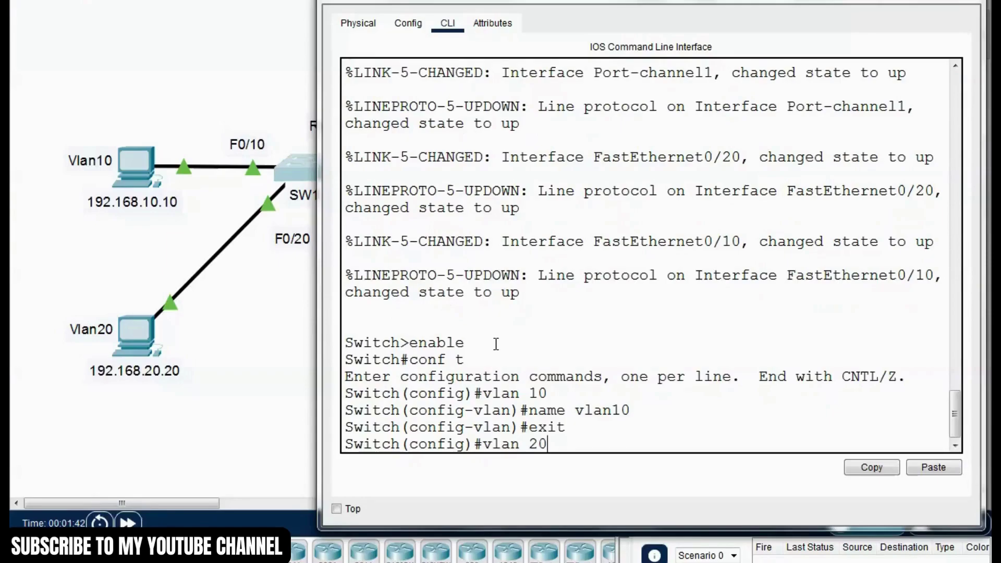
key(Return)
text(name)
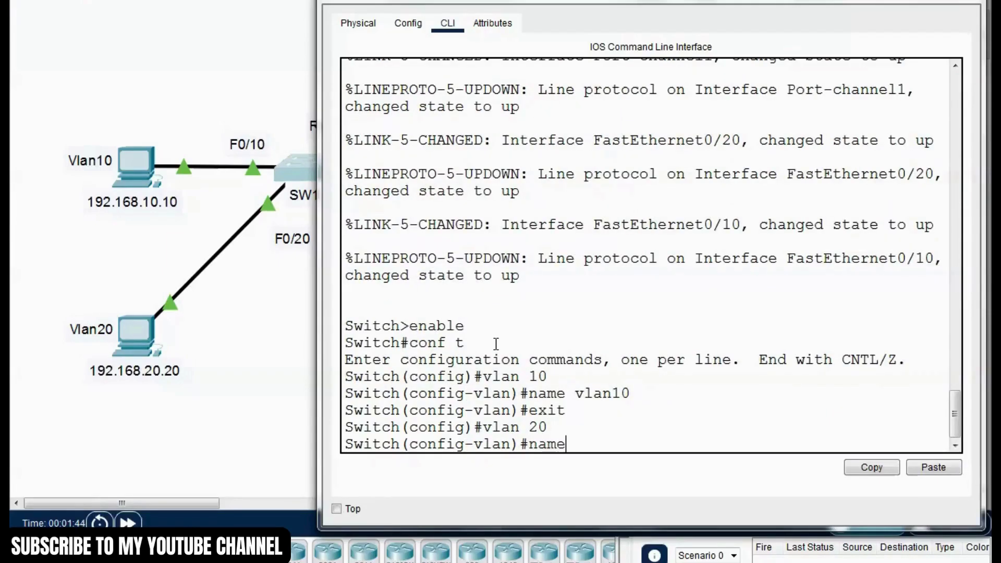
text( vlan20)
key(Return)
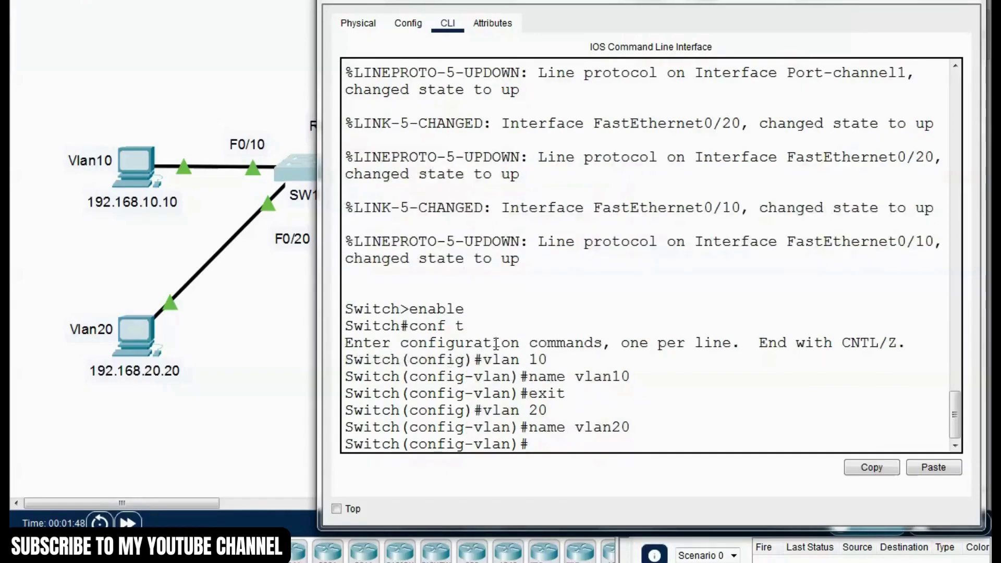
Step: Leave configuration mode and run show vlan brief on SW1 to check the entries for VLANs 10 and 20
key(ctrl+c)
text(show vlan bried)
key(Return)
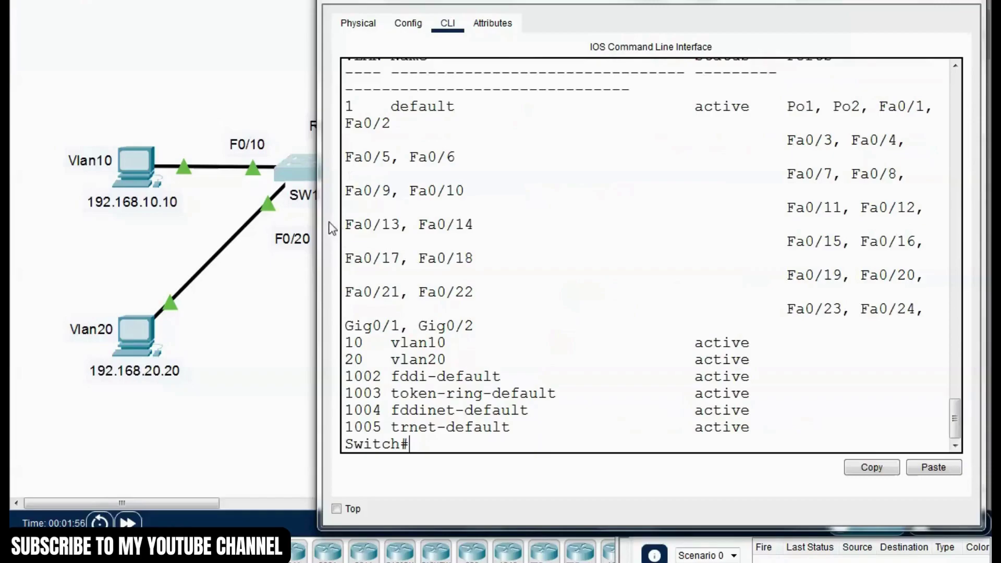
scroll(648, 251, up, 2)
scroll(648, 250, down, 2)
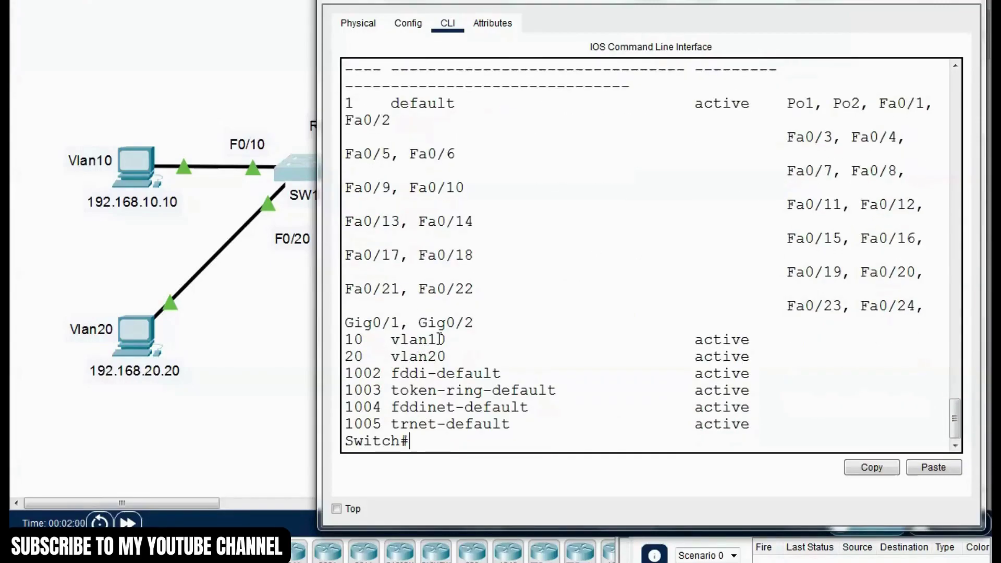
drag(454, 339, 390, 336)
drag(454, 356, 374, 355)
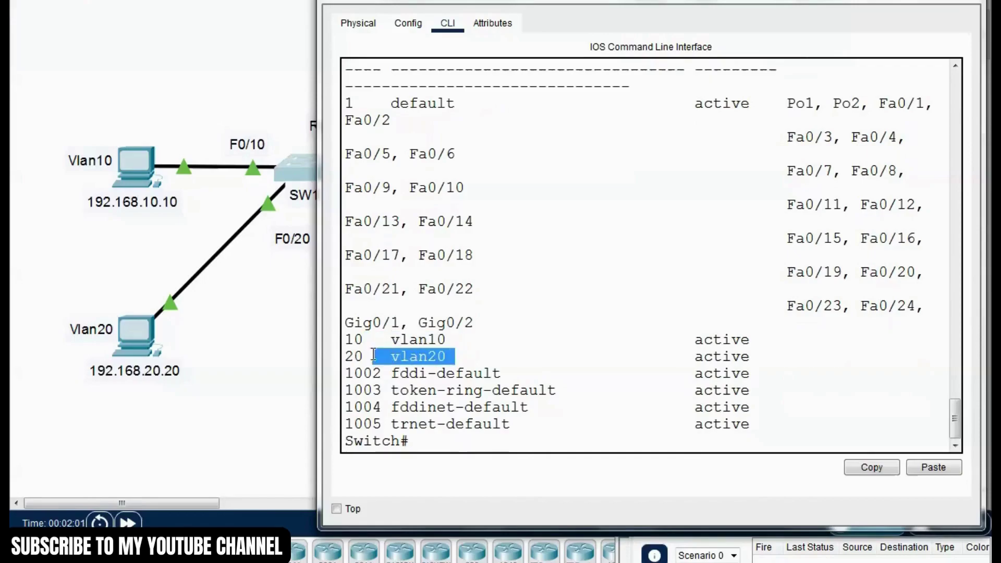
click(503, 351)
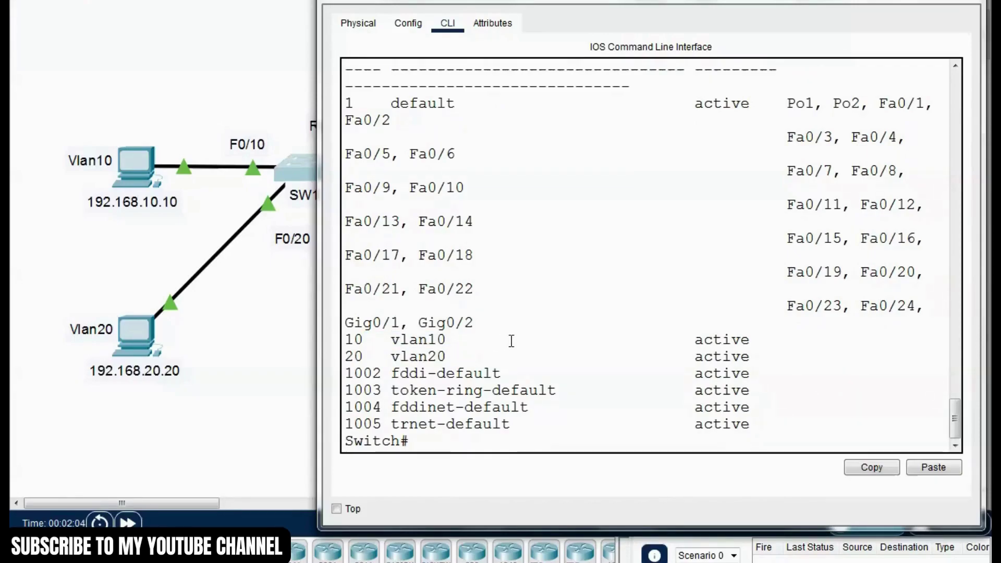
Step: Enter configuration mode with conf t on SW1 and set interface f0/10 to switchport mode access
click(417, 442)
text(conf t)
key(Return)
text(int f0/10)
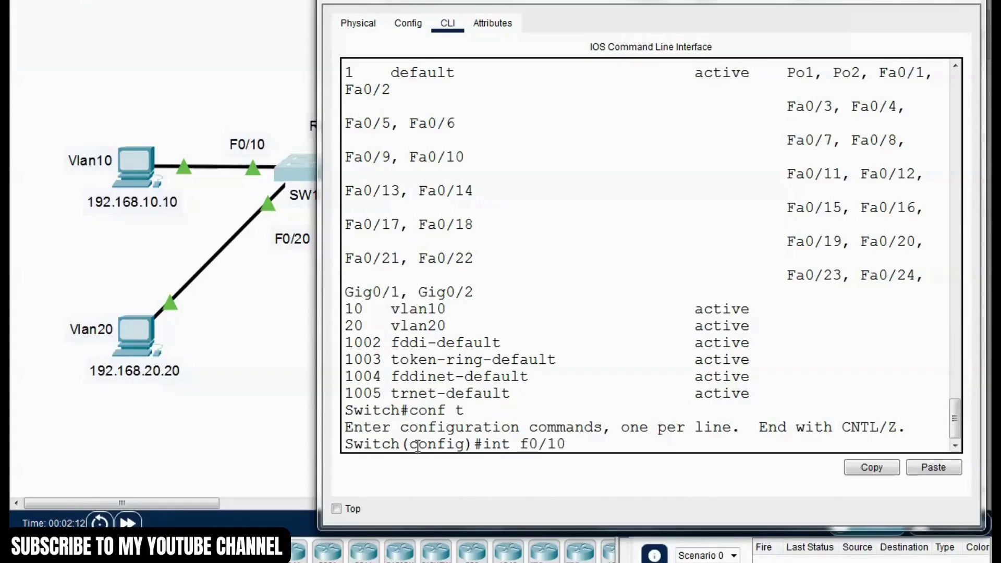
key(Return)
text(switchport m)
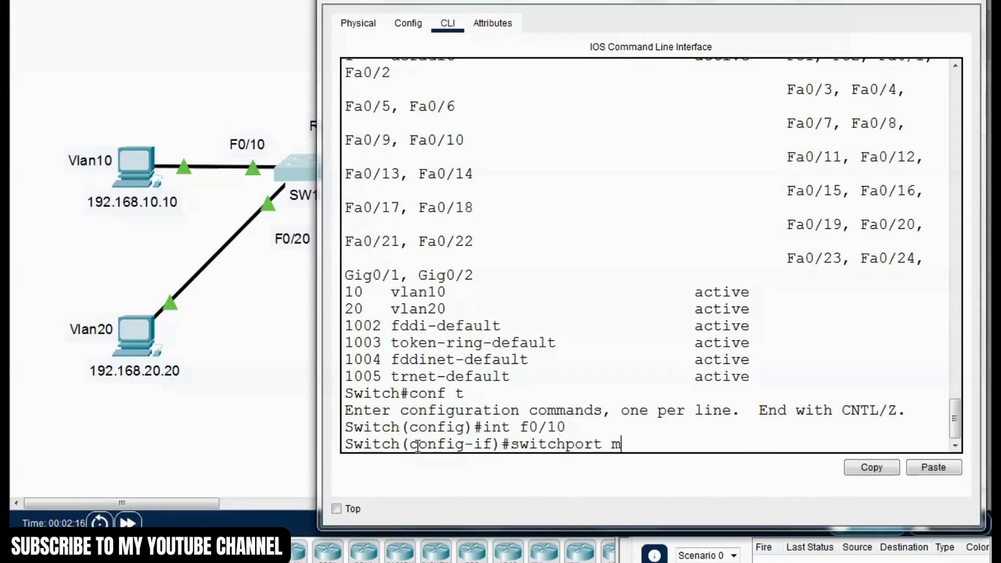
text(ode access)
key(Return)
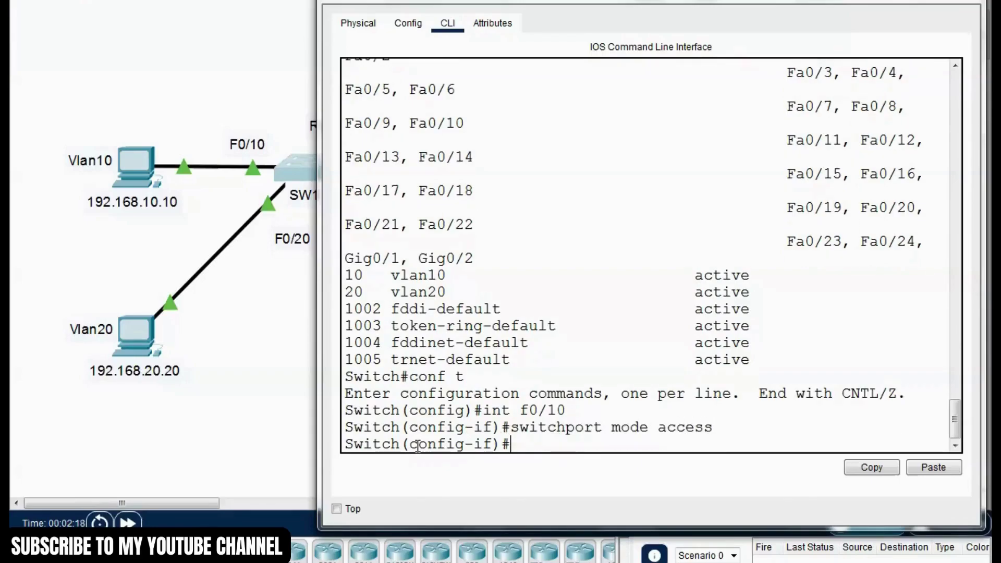
Step: Assign interface f0/10 to access VLAN 10 and exit back to global configuration mode
text(switchport acce)
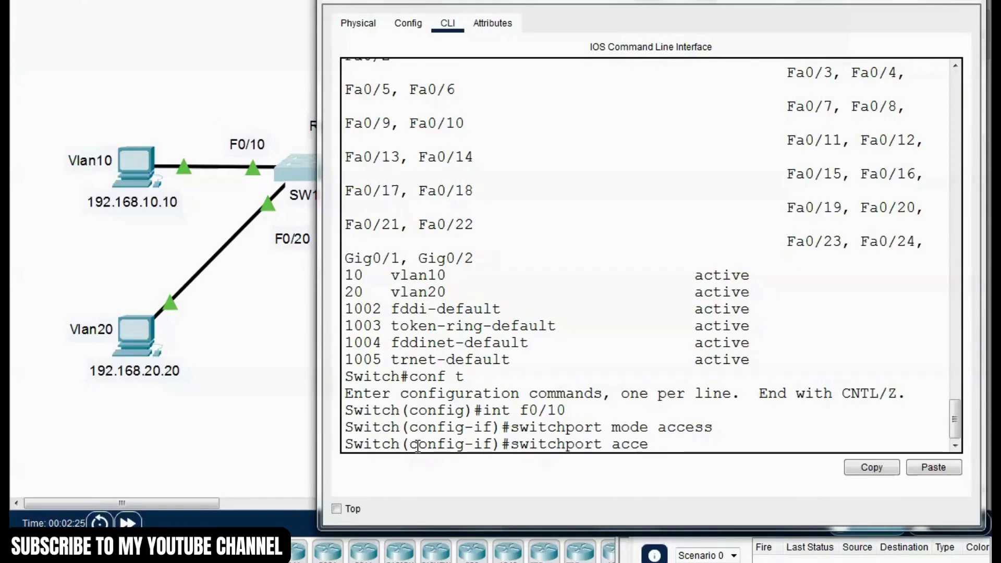
text(ss vlan)
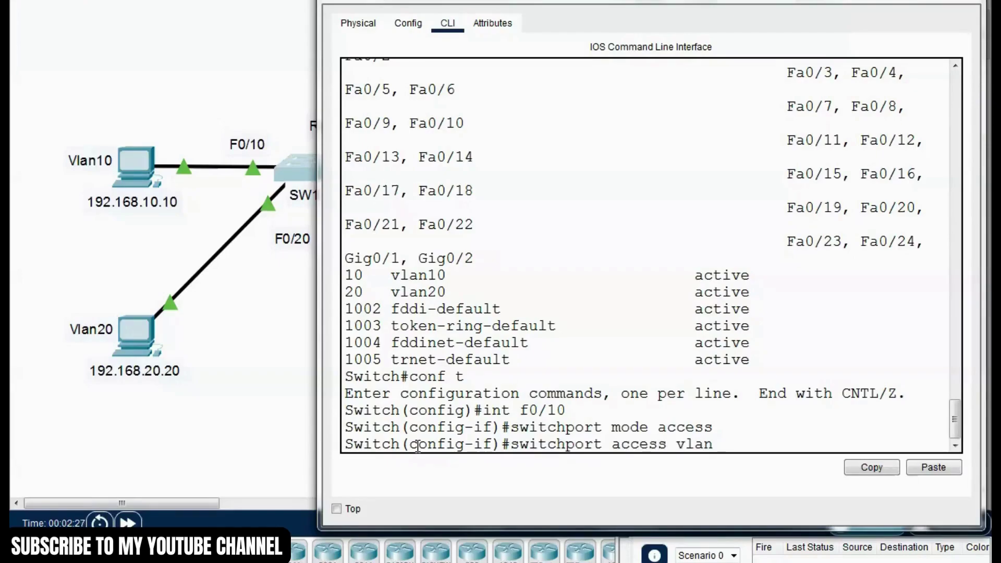
text( 10)
key(Return)
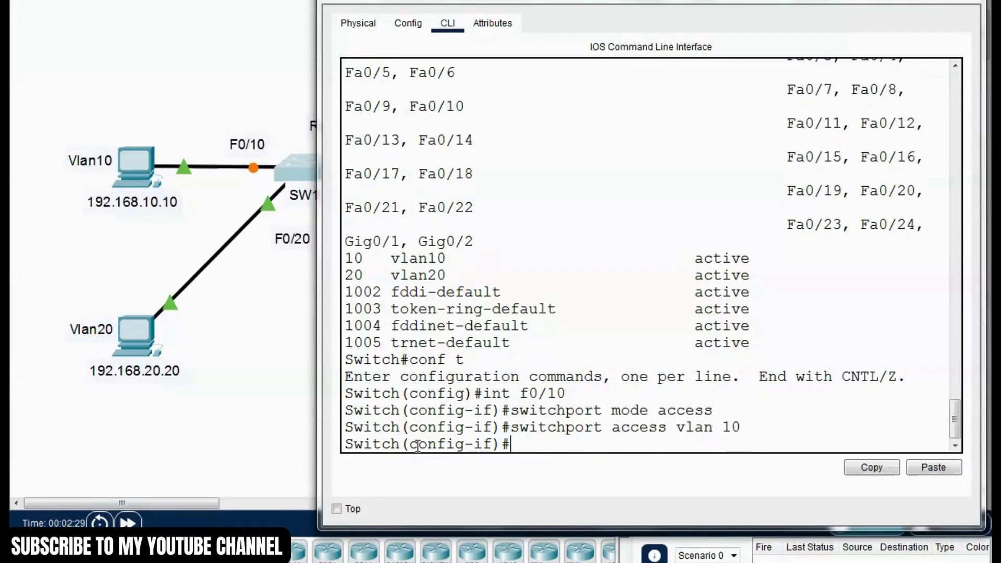
text(exit)
key(Return)
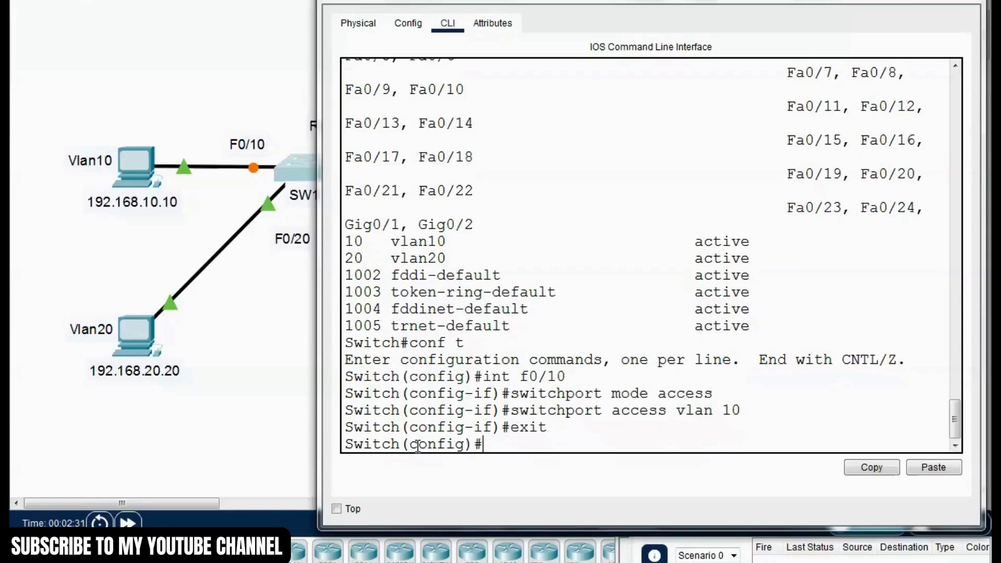
Step: Set interface f0/20 on SW1 to access mode and assign it to access VLAN 20
text(int f0/2)
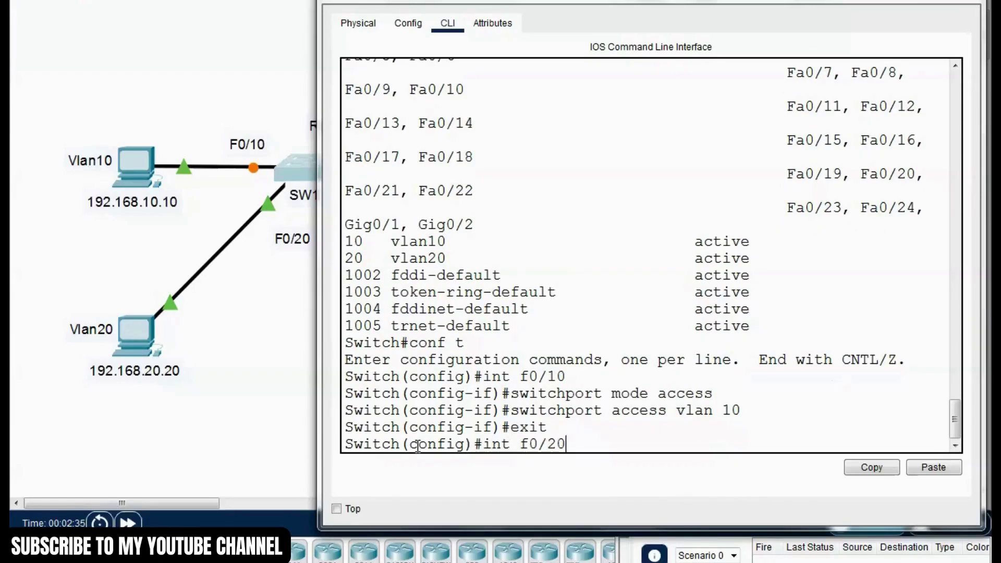
text(0)
key(Return)
text(switchport mod)
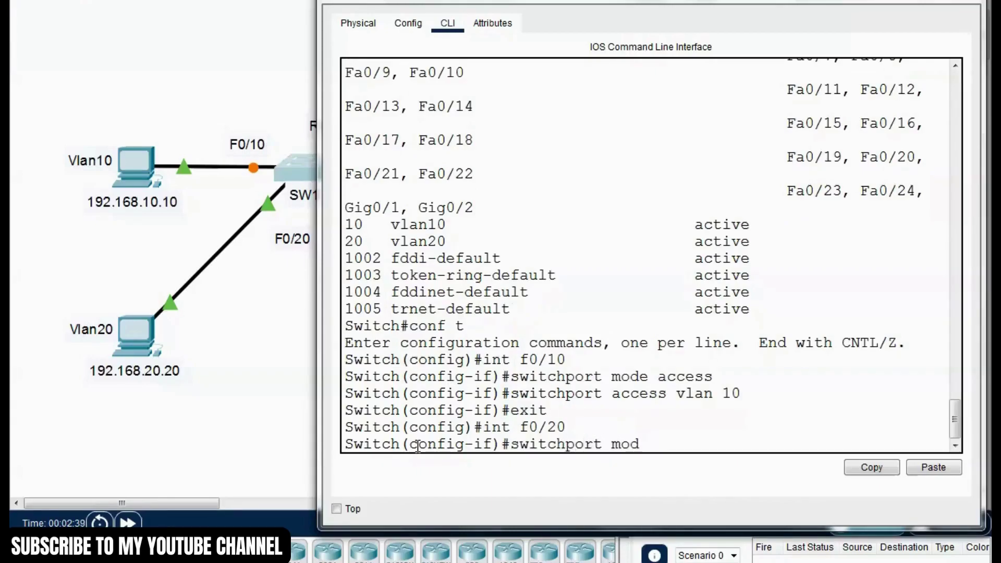
text(e access)
key(Return)
text(switchport a)
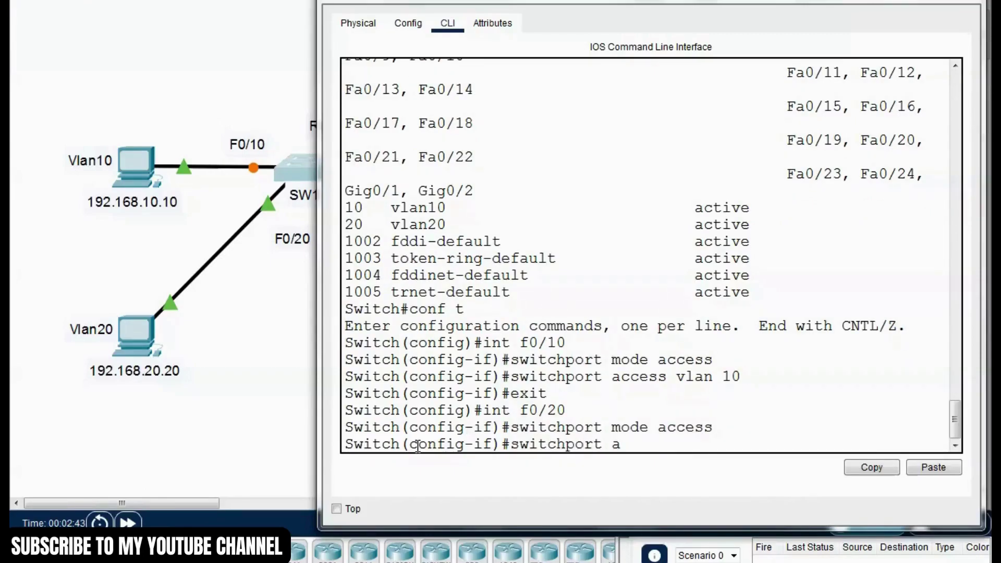
text(ccess vlan 20)
key(Return)
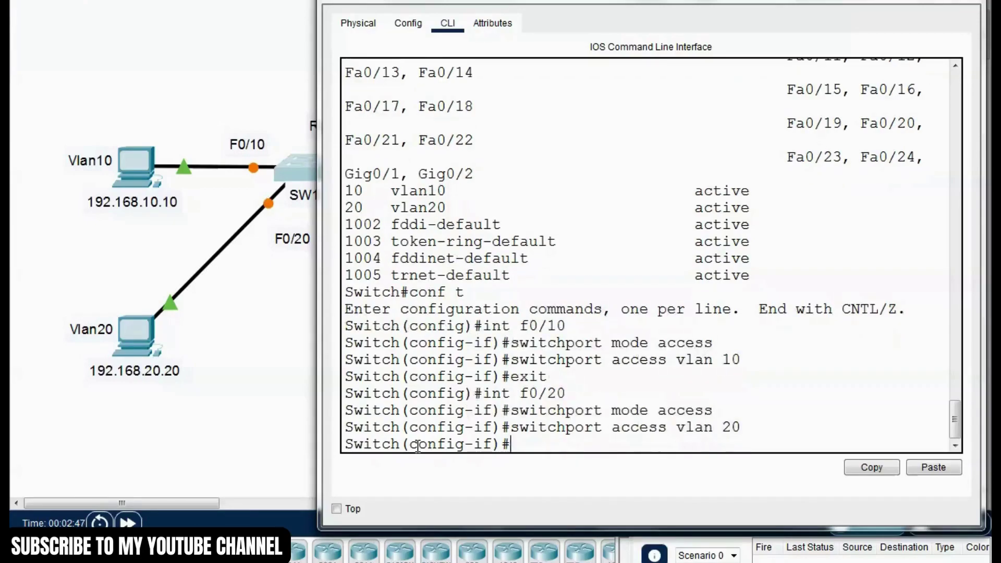
Step: Leave configuration mode on SW1 and save the configuration with write
key(ctrl+z)
key(Return)
text(write)
key(Return)
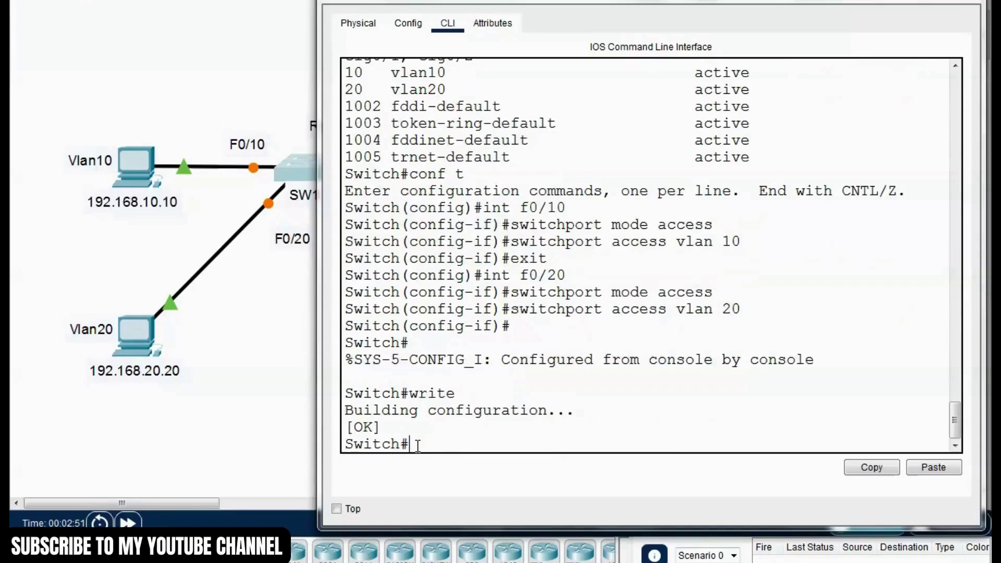
Step: Run show vlan brief on SW1, examine the ports assigned to VLANs 10 and 20, and close the SW1 window
text(show vlan brief)
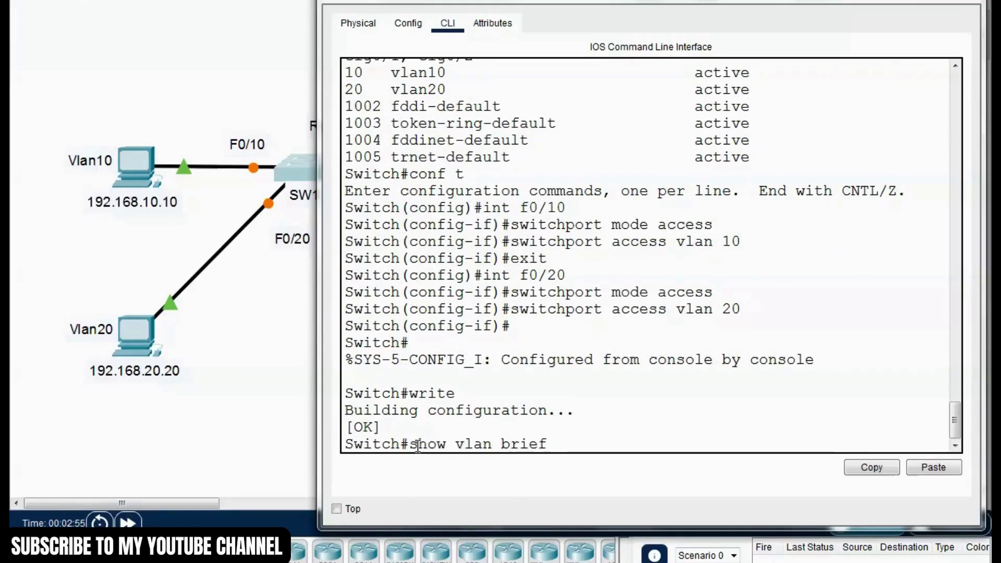
key(Return)
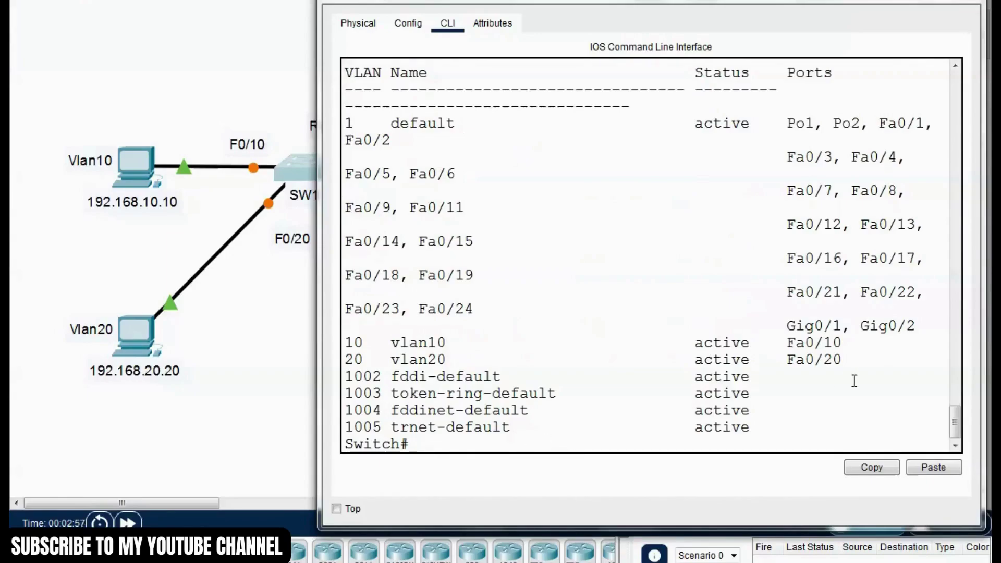
drag(346, 343, 448, 342)
click(515, 343)
drag(846, 341, 779, 343)
click(529, 326)
double_click(452, 342)
click(516, 344)
drag(851, 360, 788, 359)
click(516, 359)
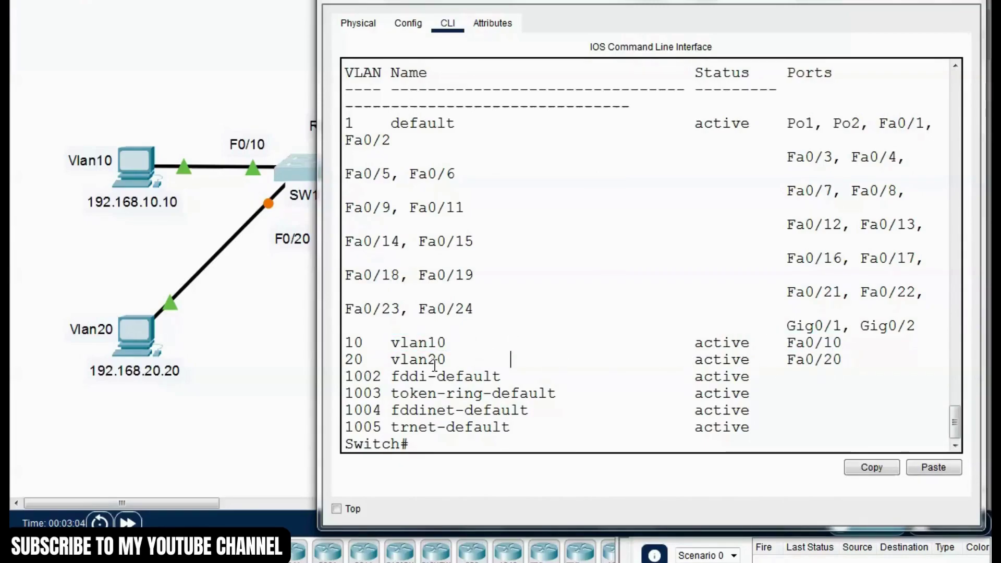
drag(456, 359, 356, 360)
drag(695, 7, 659, 0)
click(931, 2)
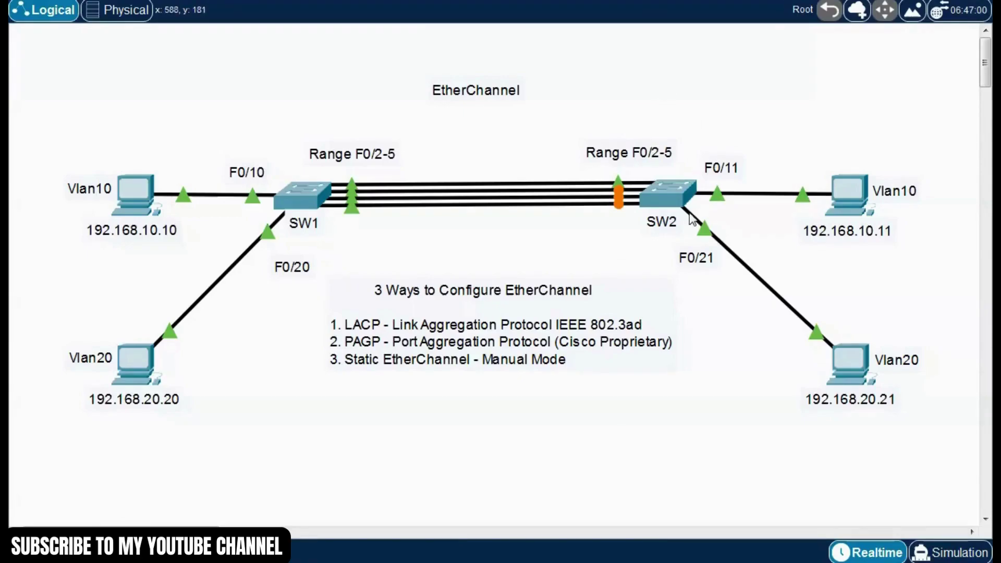
Step: Open the command line of SW2, enter privileged mode with enable, and run show vlan brief
click(673, 196)
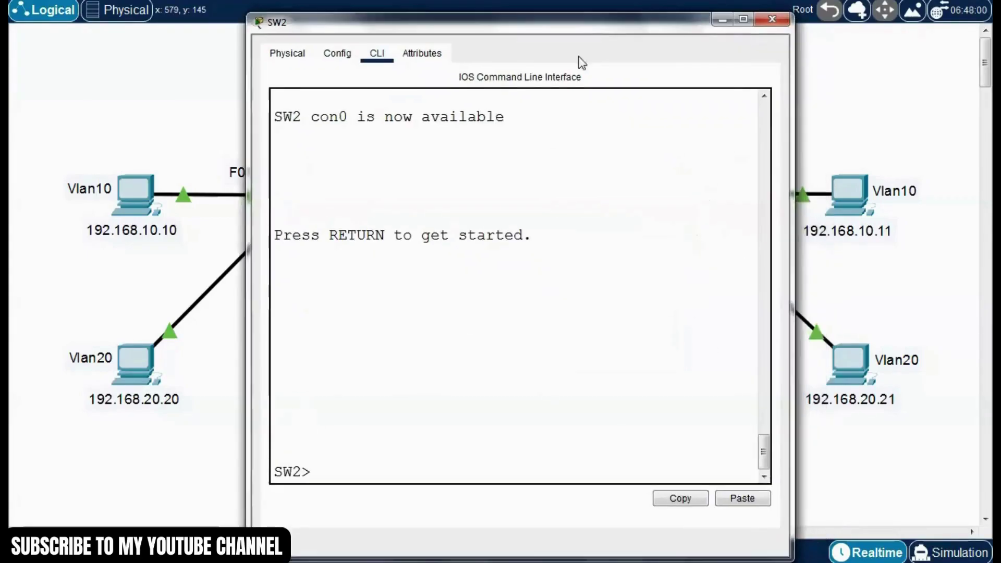
key(Return)
text(enable)
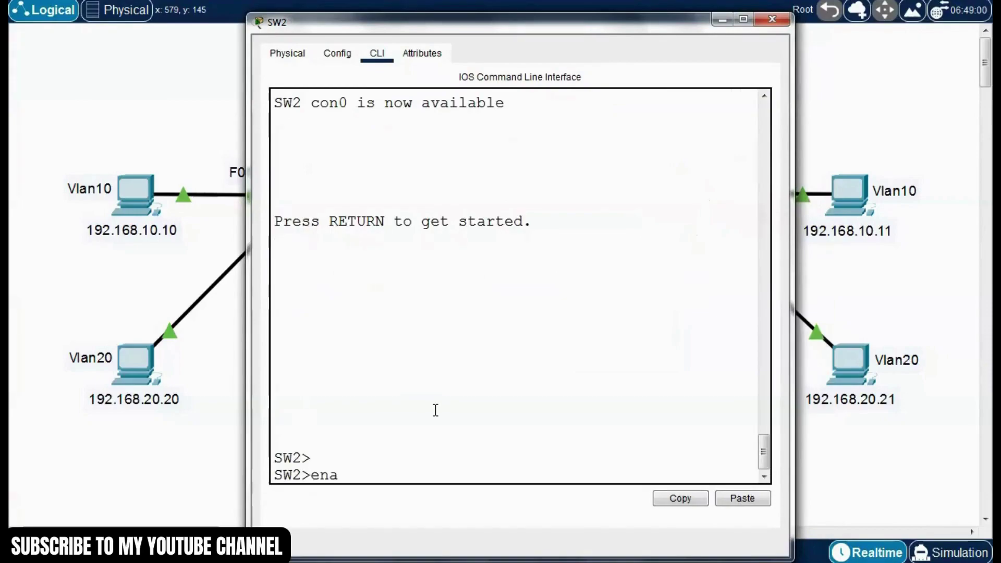
key(Return)
text(show vlan )
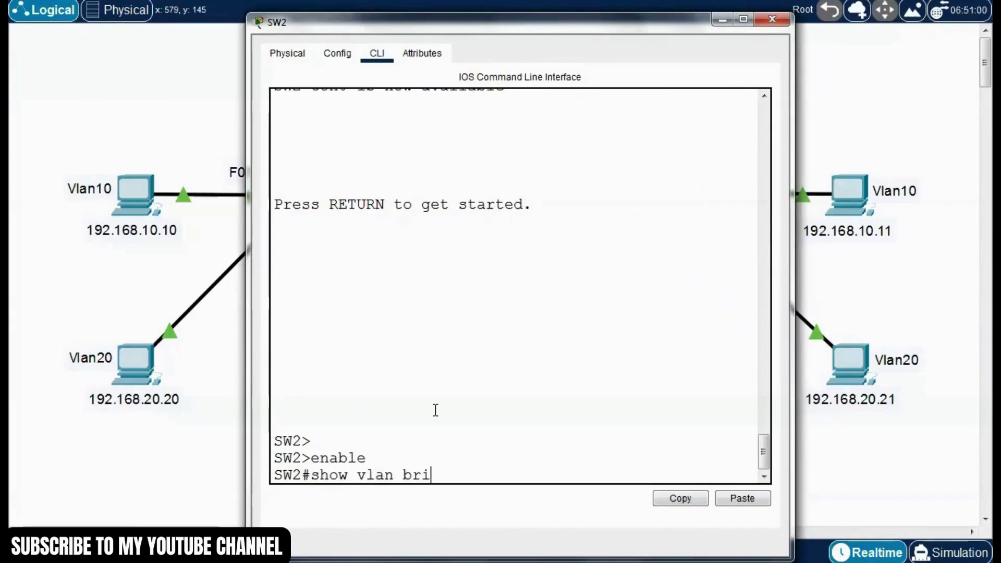
text(bri)
key(Tab)
key(Return)
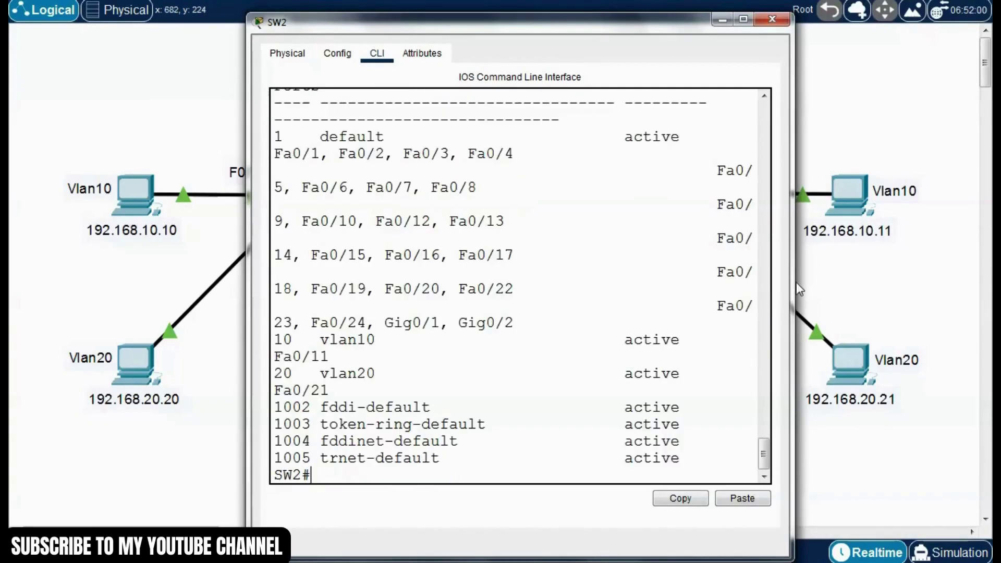
Step: Widen the SW2 window and examine the port assignments of VLANs 10 and 20 in the VLAN table
drag(790, 282, 939, 282)
double_click(369, 370)
double_click(360, 387)
drag(773, 371, 719, 385)
drag(348, 386, 367, 404)
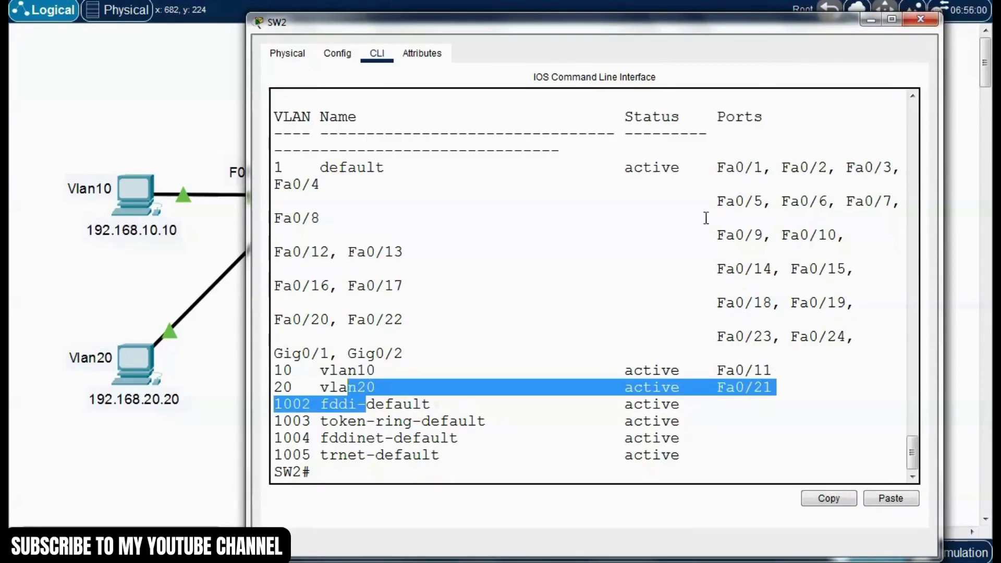
click(564, 431)
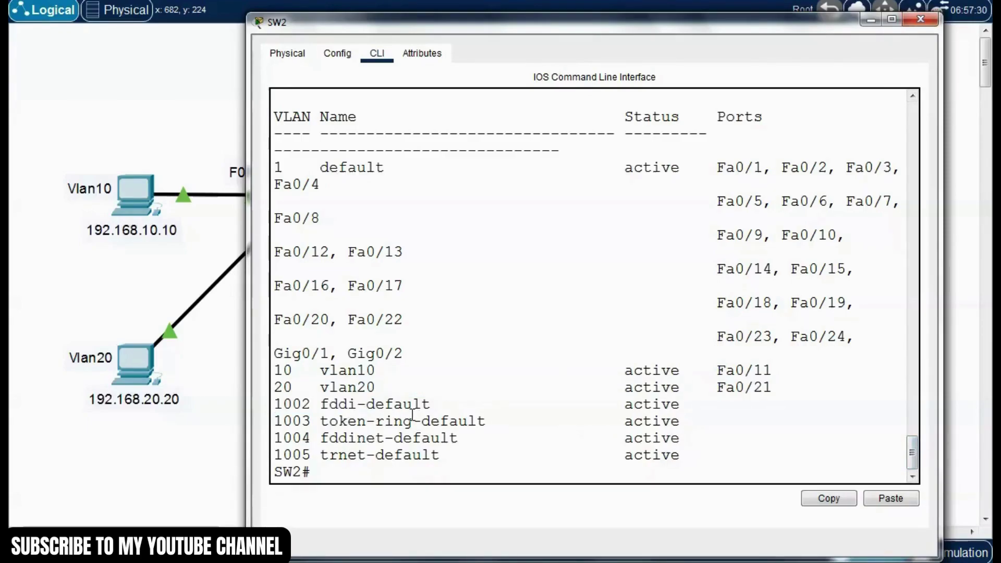
Step: Check the hostname in the SW2 prompt against the device name, then return to the topology
drag(302, 472, 274, 471)
click(284, 472)
double_click(280, 472)
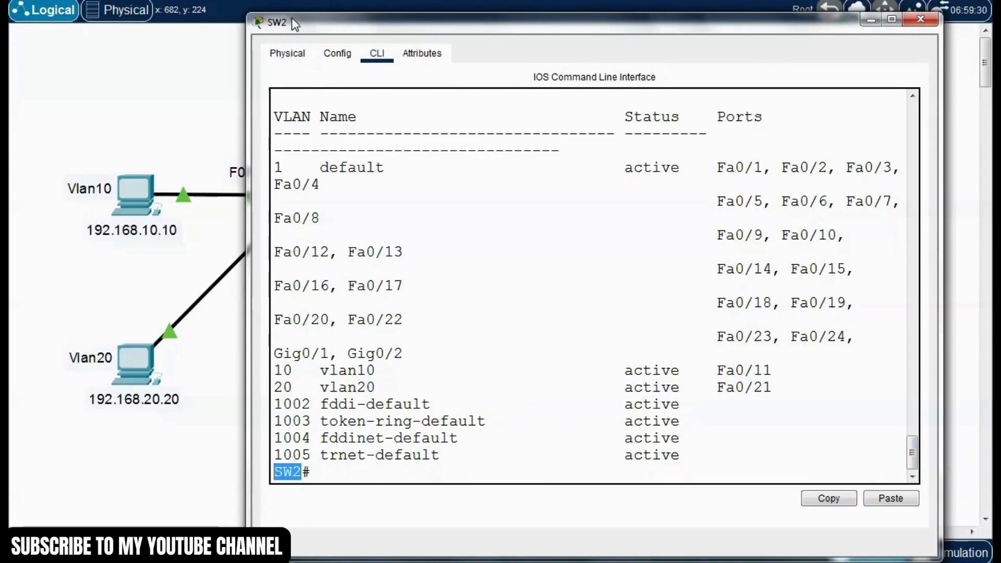
click(632, 107)
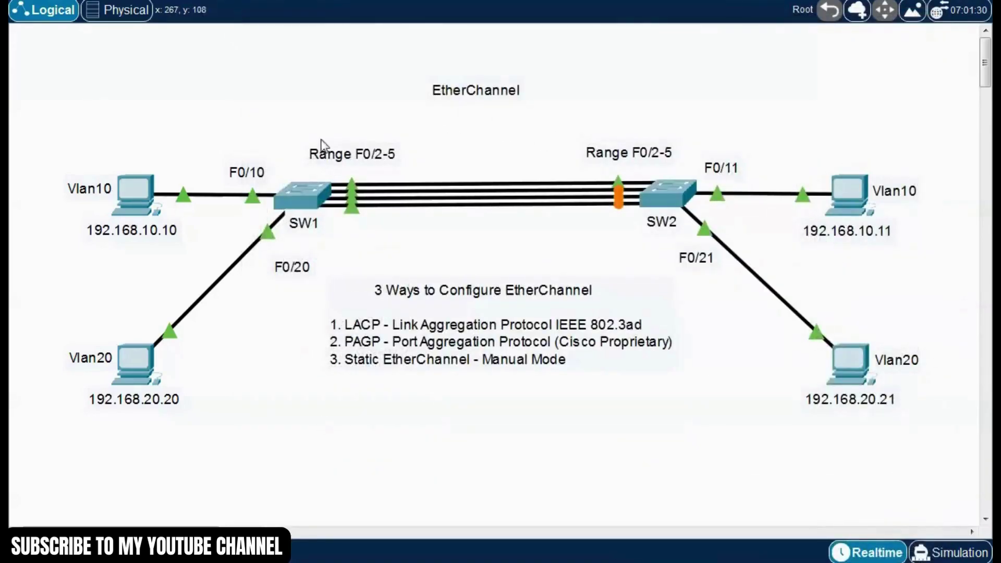
Step: Open the command line of SW1, check the hostname in its prompt, and close the window
click(292, 195)
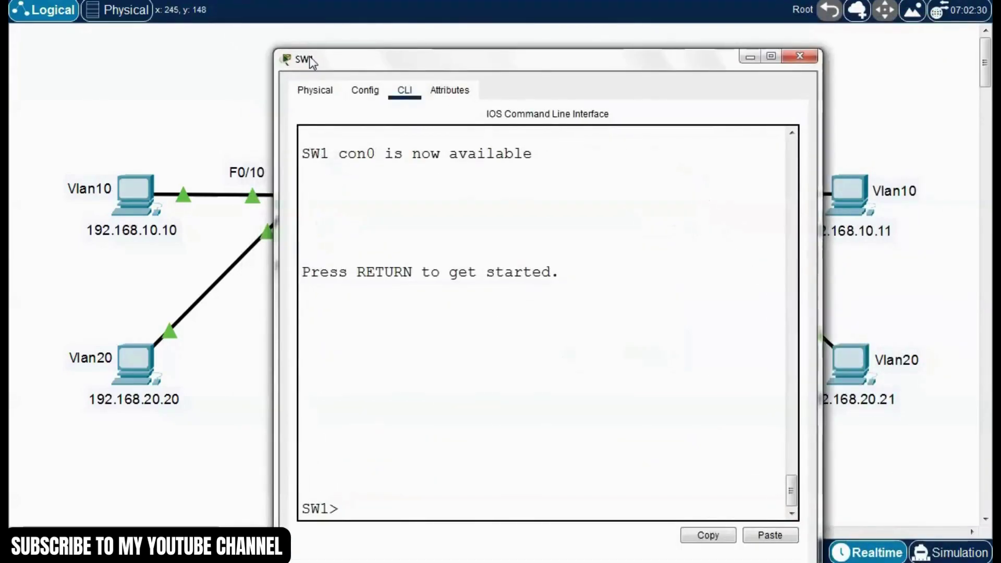
drag(326, 509, 302, 508)
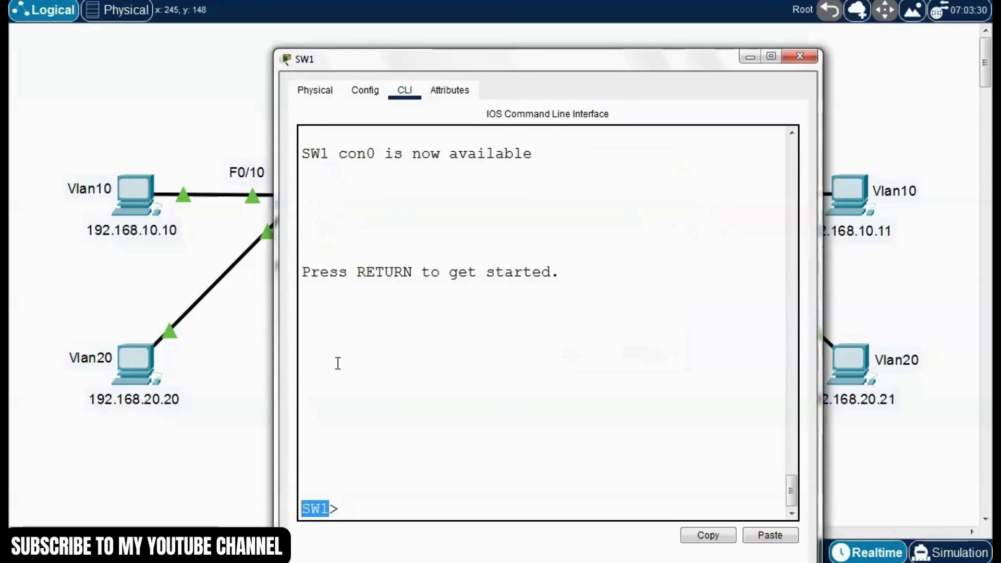
click(338, 364)
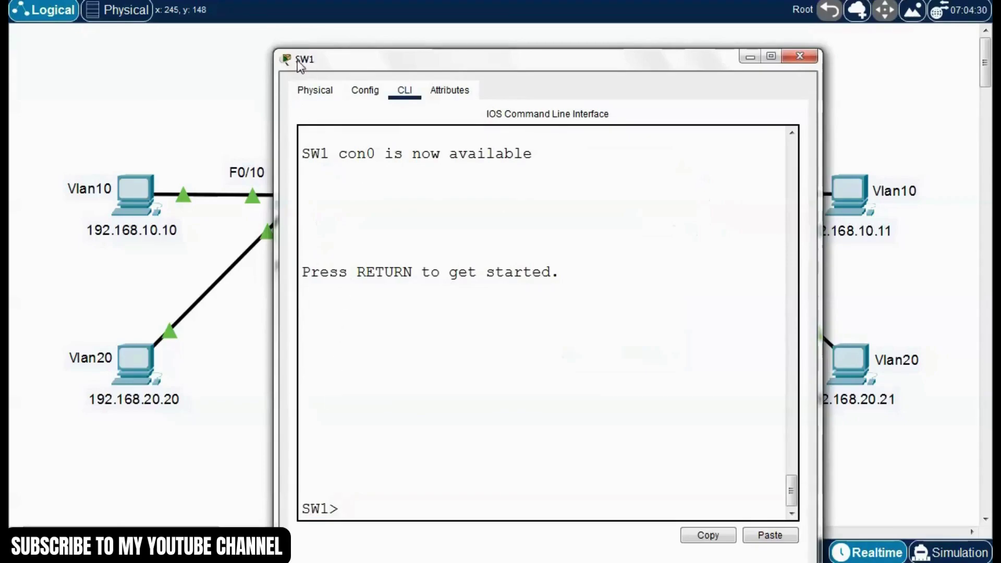
drag(379, 67, 368, 61)
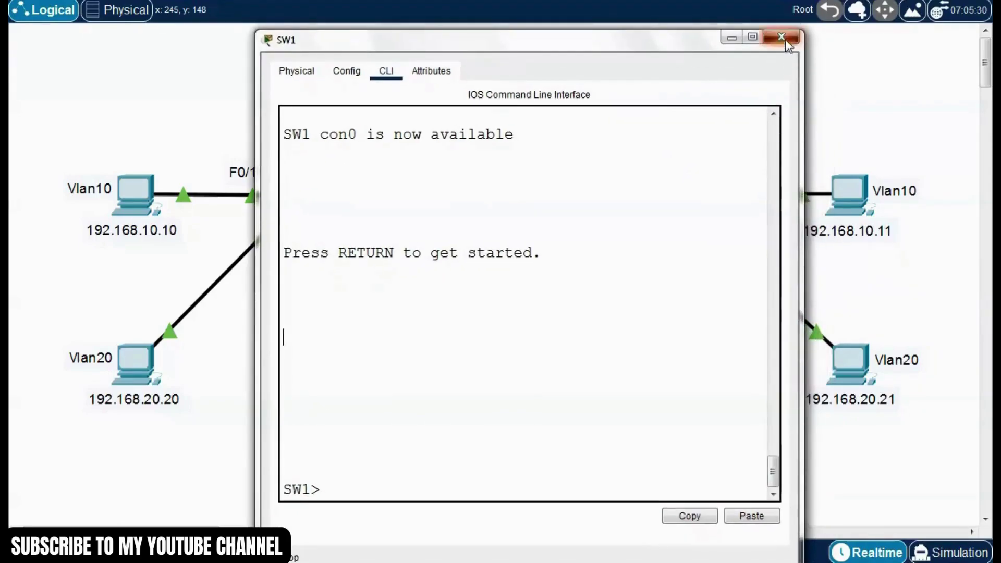
click(788, 49)
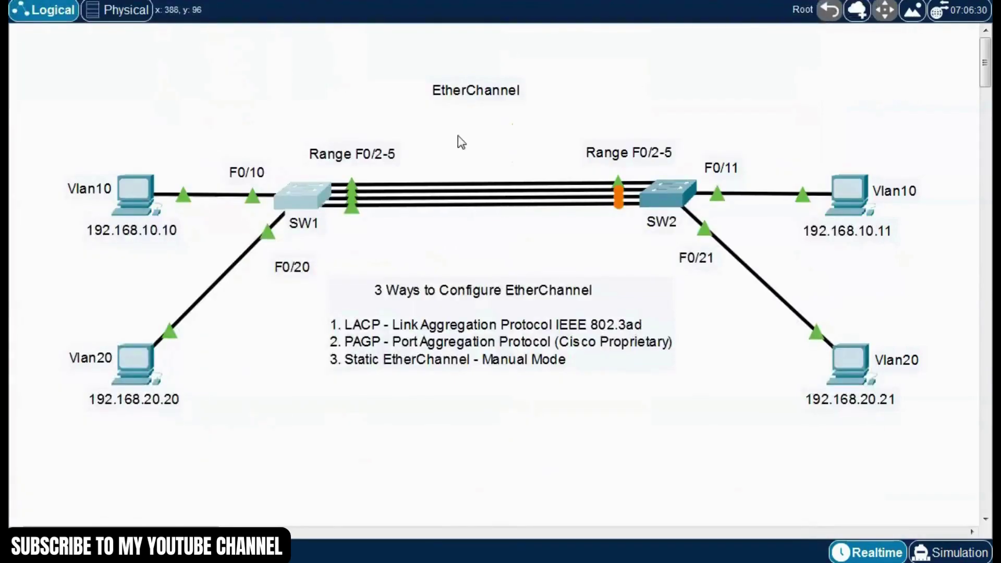
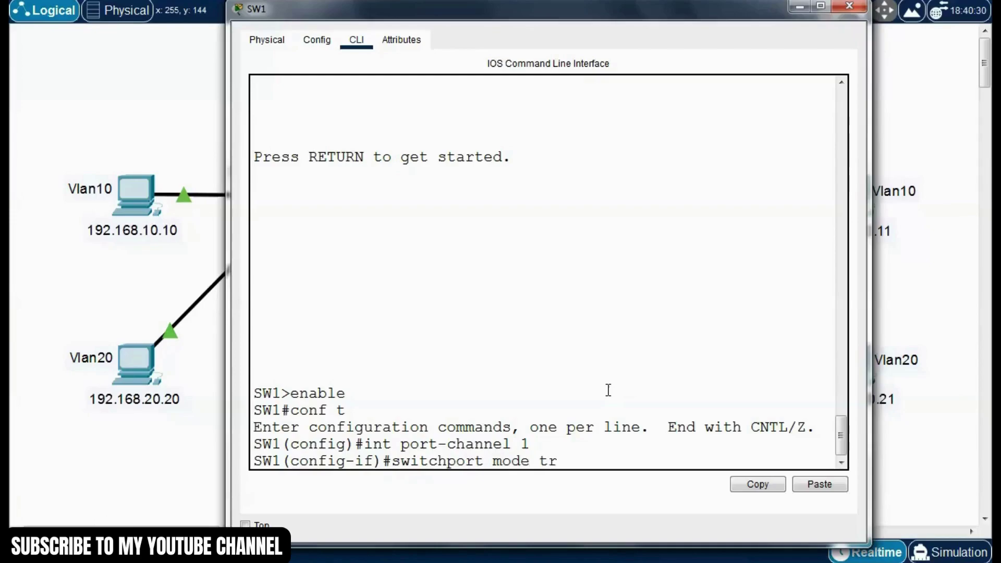
Step: Set port-channel 1 on SW1 to switchport mode trunk, leave configuration mode, and save with write
text(unk)
key(Return)
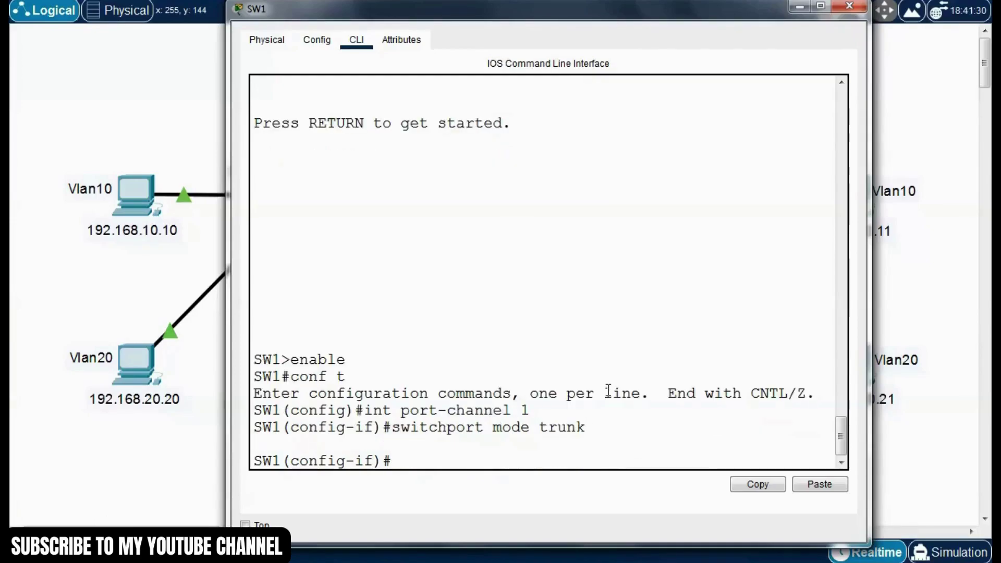
key(Return)
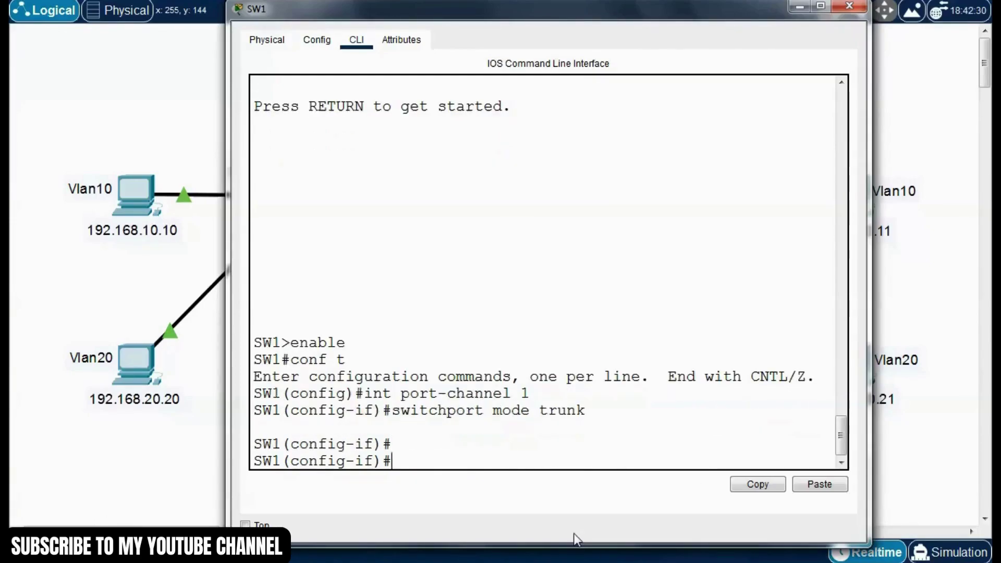
key(ctrl+z)
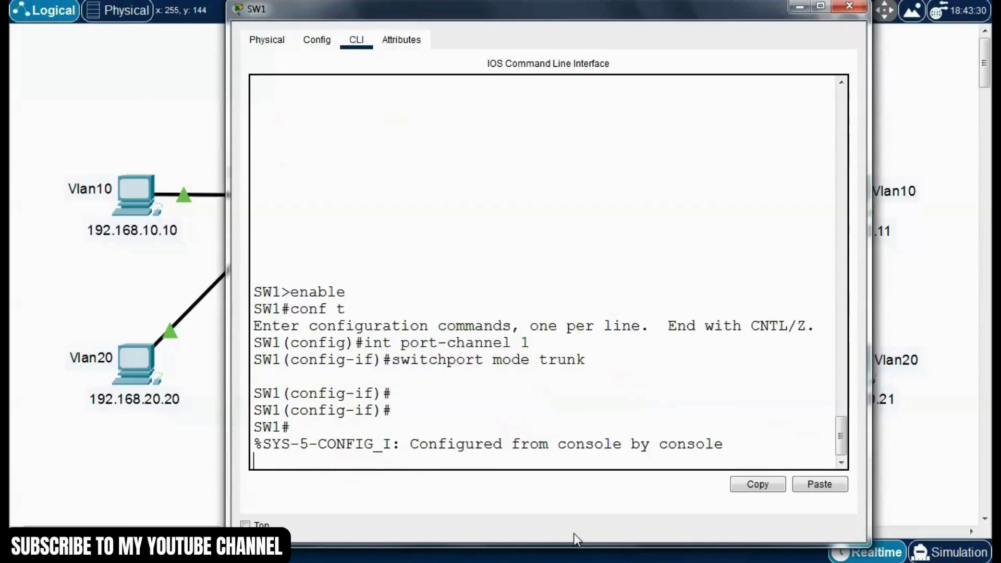
text(wri)
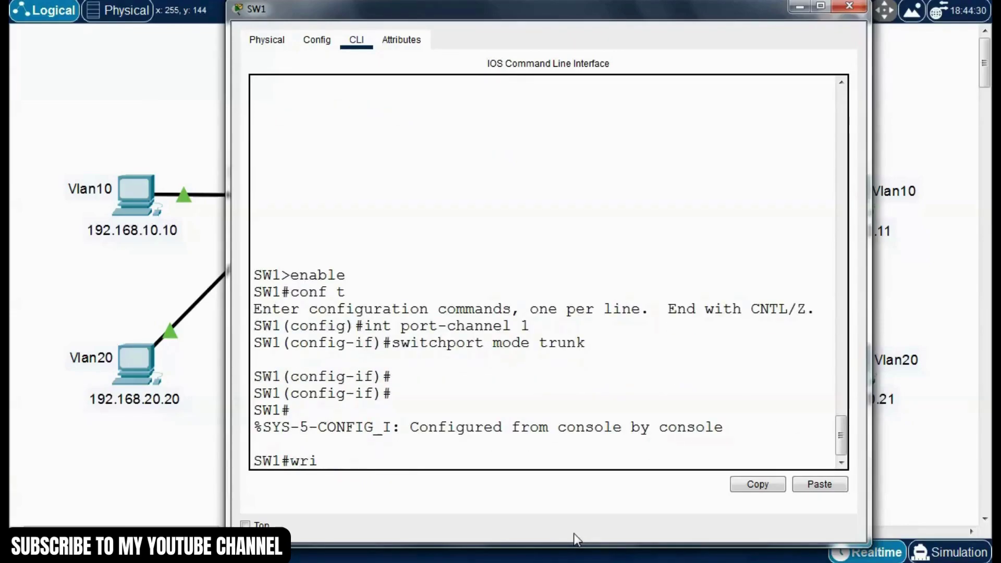
text(te)
key(Return)
Step: Display the complete running configuration of SW1 with show run
text(sh)
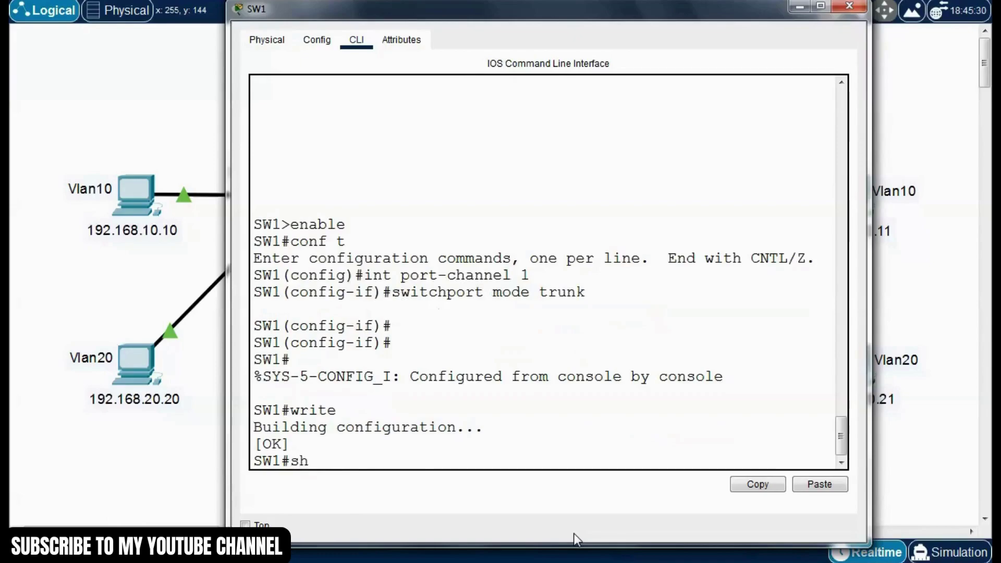
text(pow)
key(BackSpace)
key(BackSpace)
key(BackSpace)
text(ow run)
key(Return)
key(space)
key(space)
key(space)
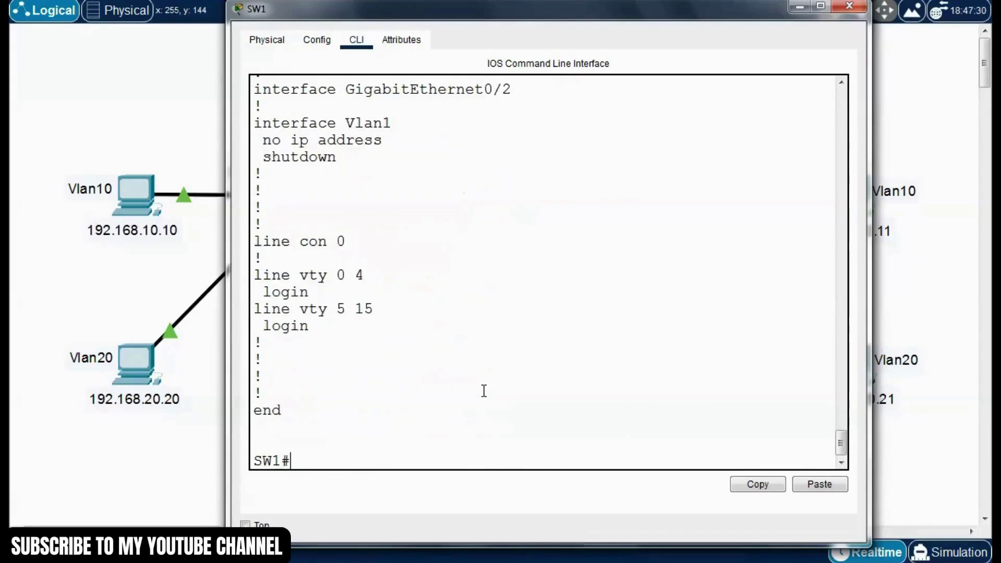
Step: Examine the Port-channel1 entry and its switchport mode in the SW1 running configuration, and close the SW1 window
scroll(488, 417, up, 8)
scroll(495, 283, up, 14)
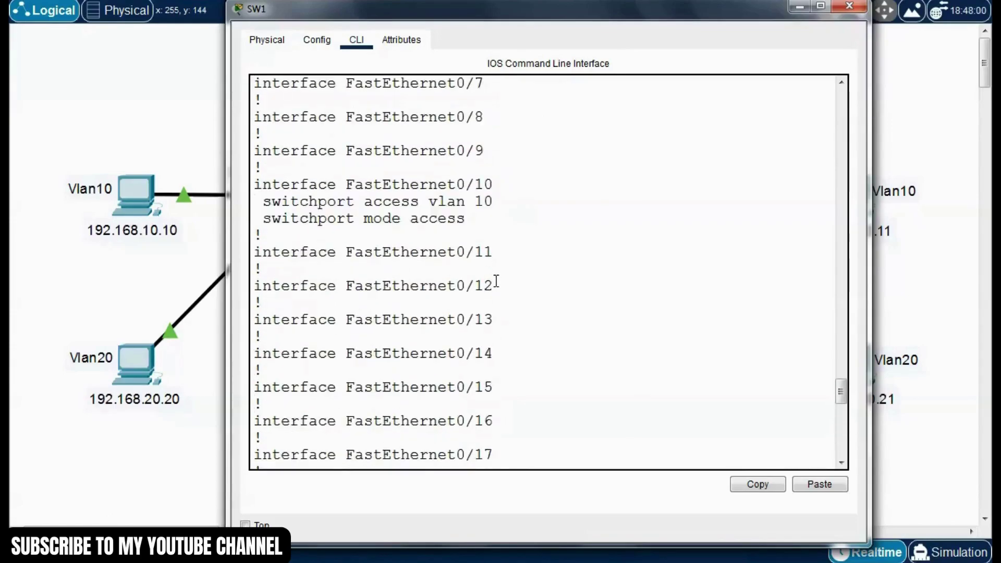
scroll(495, 281, up, 3)
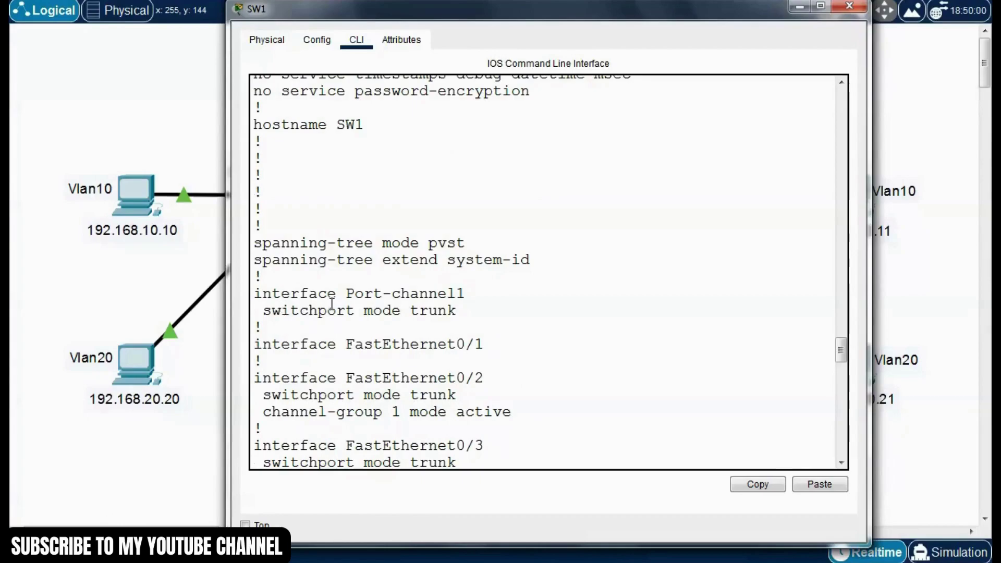
drag(339, 302, 305, 294)
click(392, 293)
drag(484, 293, 284, 276)
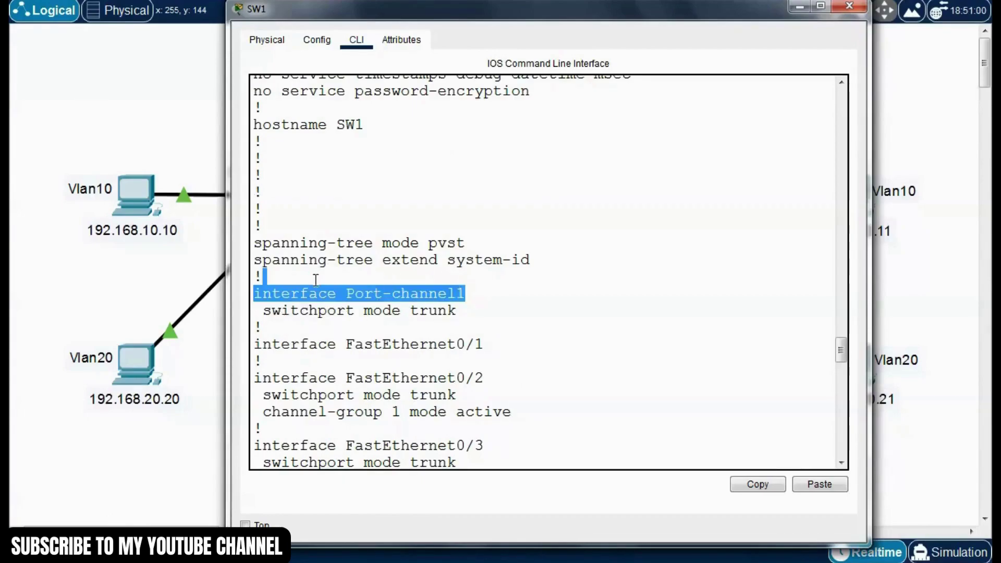
click(473, 321)
drag(458, 311, 307, 311)
click(382, 309)
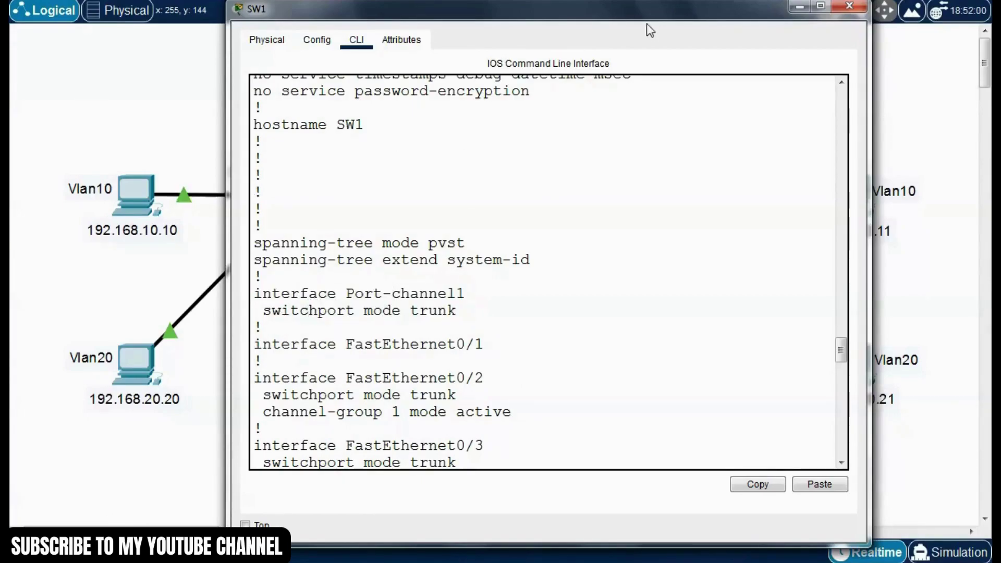
drag(657, 23, 653, 22)
click(844, 5)
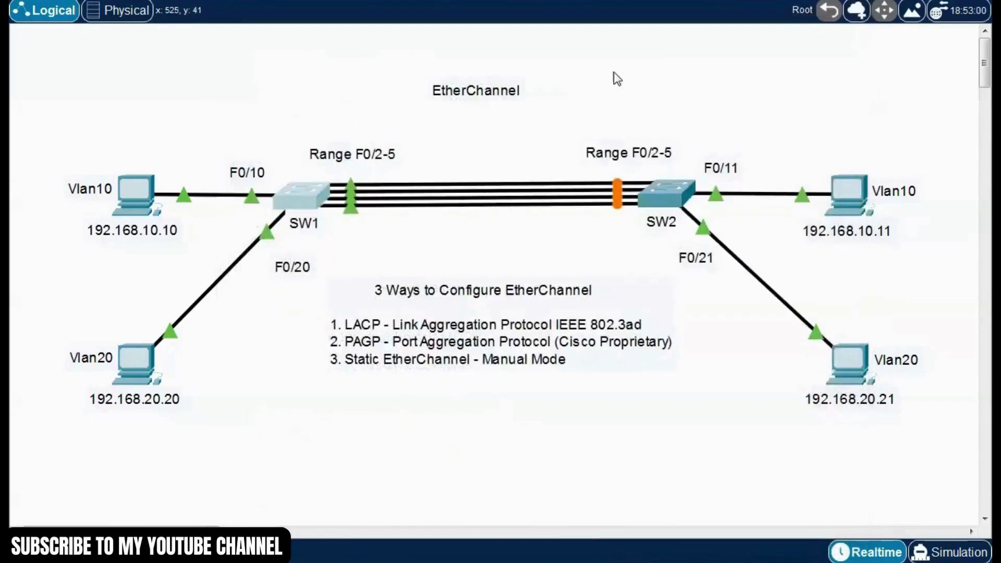
Step: Open the command line of SW2 and enter global configuration mode with enable and conf t
click(668, 192)
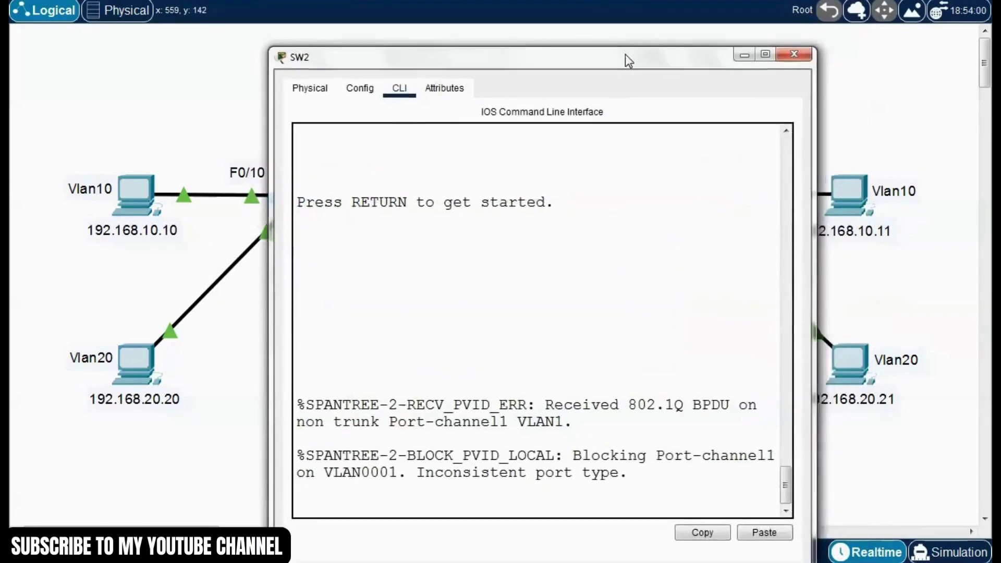
drag(624, 54, 602, 37)
key(Return)
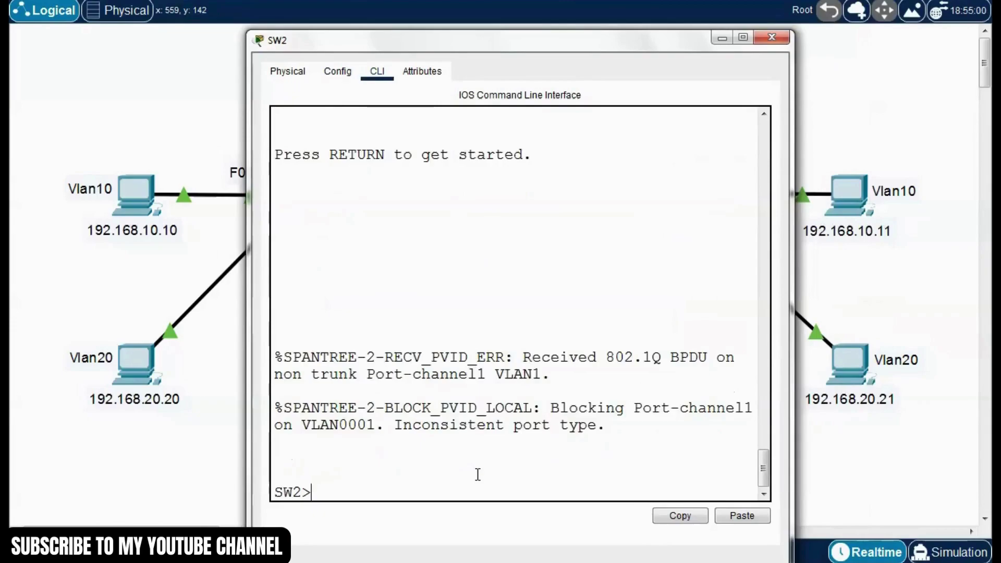
text(enable)
key(Return)
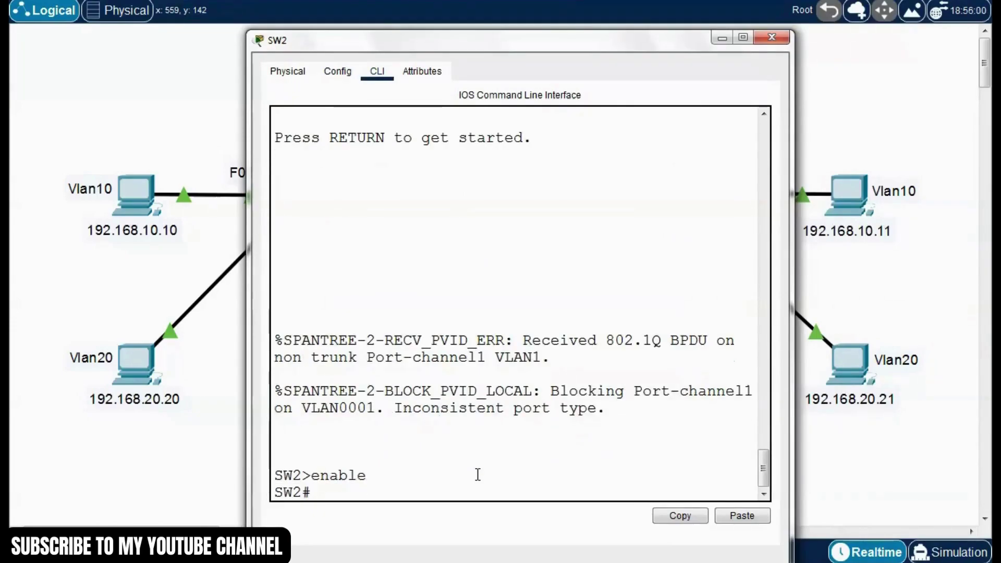
text(conf t)
key(Return)
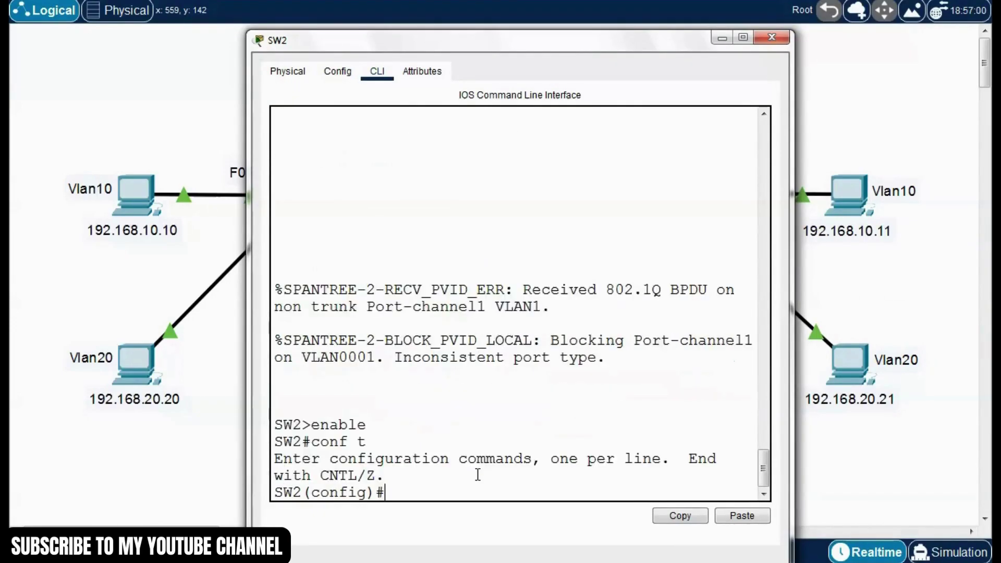
Step: Set port-channel 1 on SW2 to switchport mode trunk, leave configuration mode, and save with write
text(int port-)
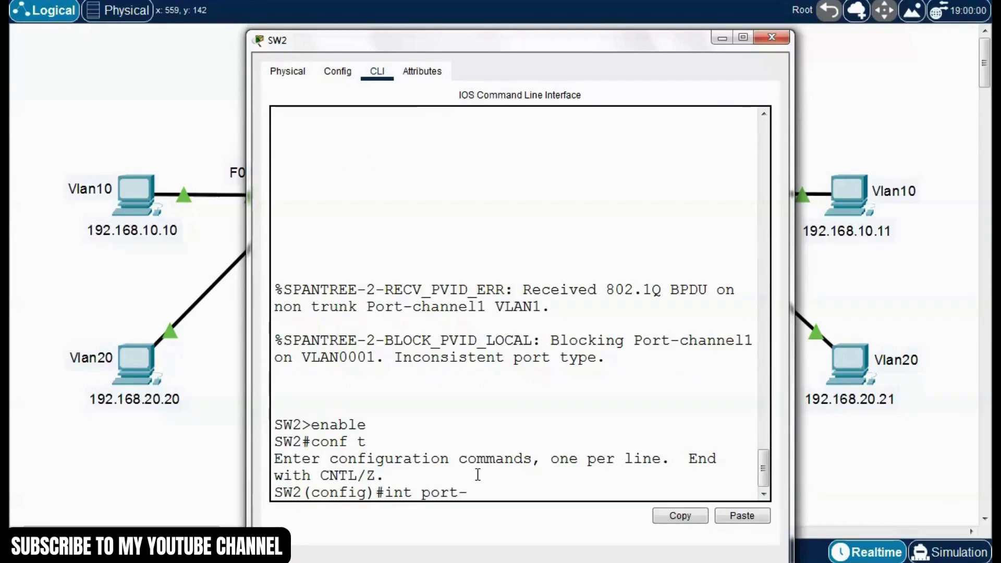
text(channel)
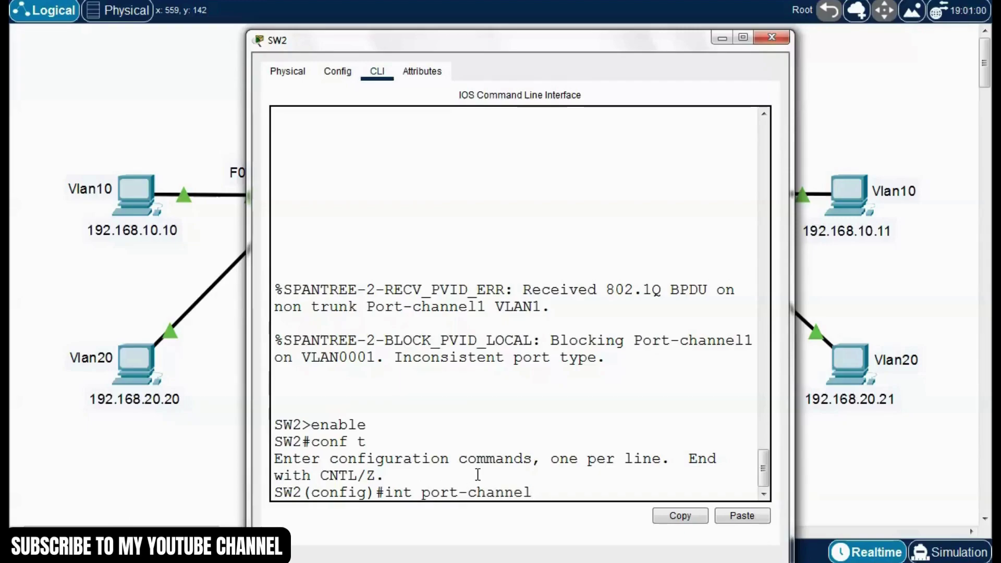
text( 1)
key(Return)
text(switc)
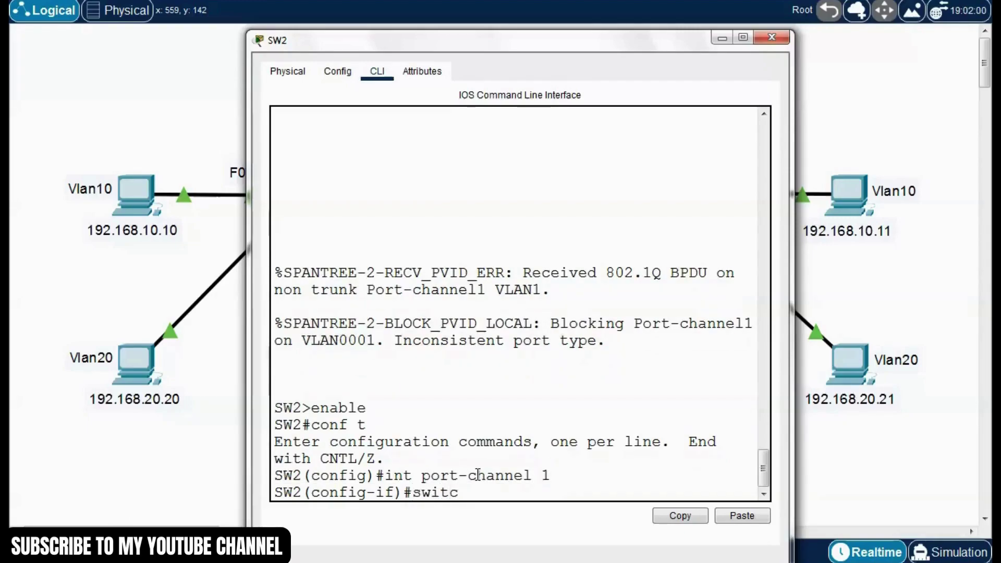
text(hport mode trunk)
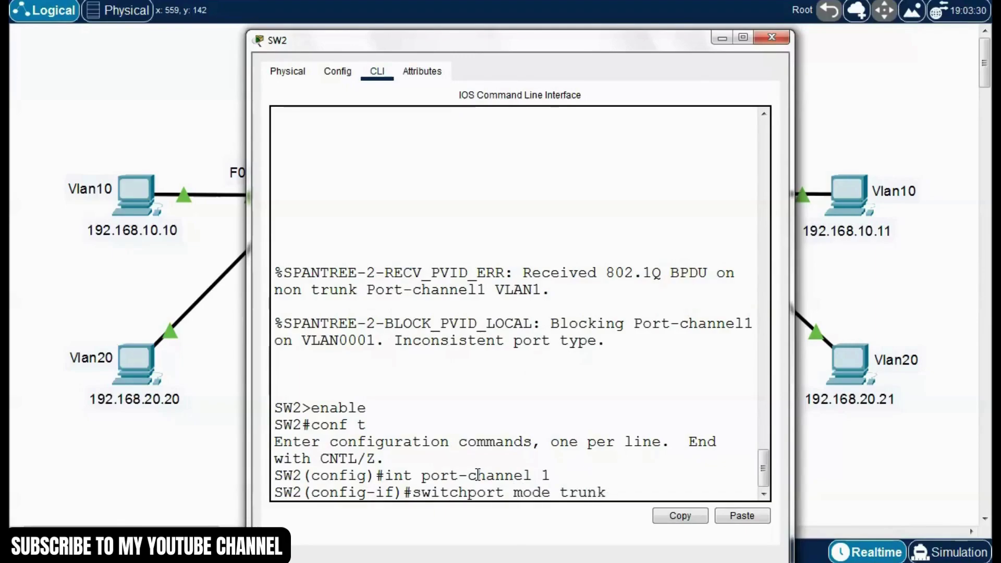
key(Return)
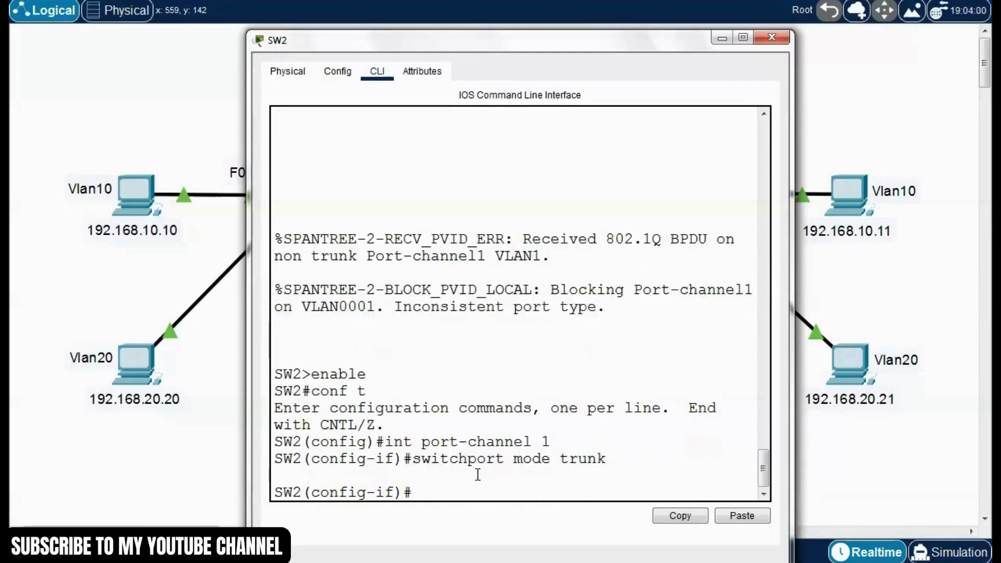
key(ctrl+z)
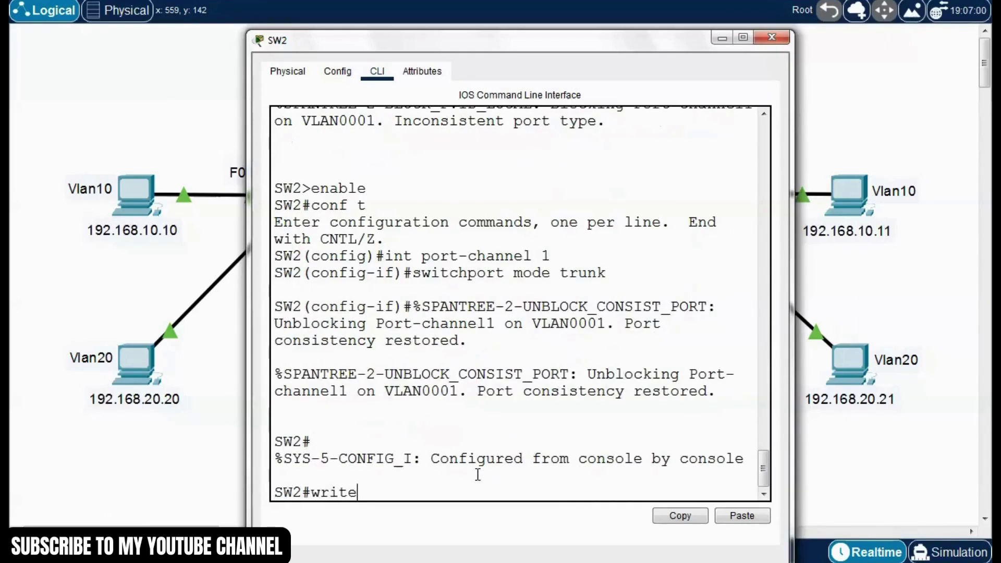
text(write)
key(Return)
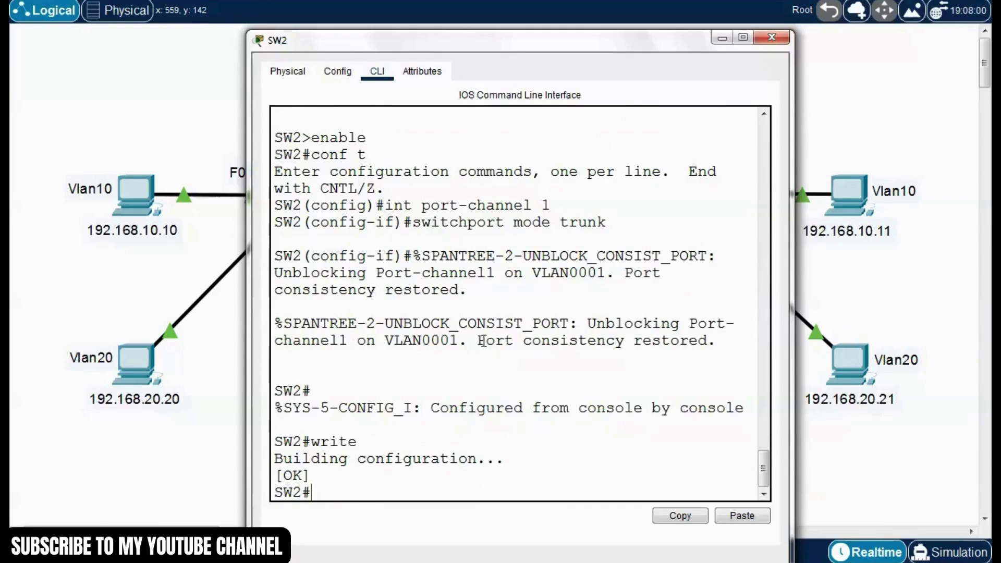
Step: Read the spanning-tree messages about Port-channel1 in the SW2 console and close the SW2 window
drag(482, 341, 715, 341)
click(529, 422)
click(320, 493)
drag(585, 44, 578, 28)
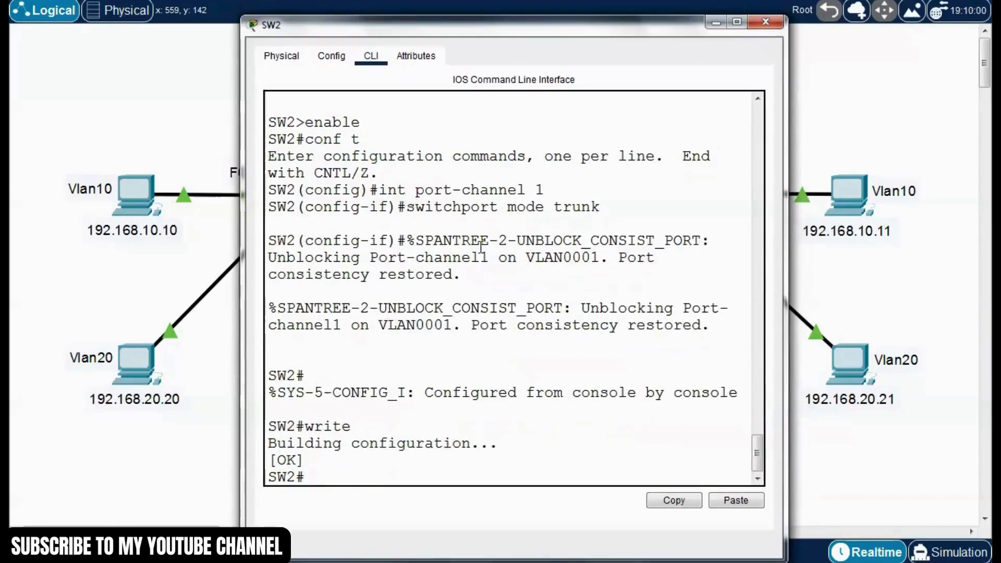
click(765, 22)
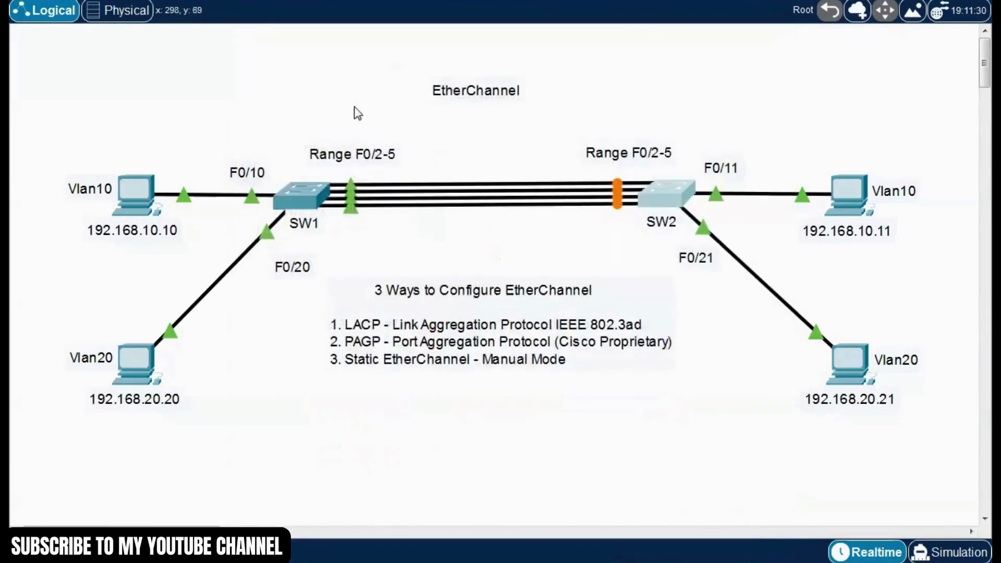
Step: Fast-forward the network time and check the VLAN 10 PCs and the link states between SW1 and SW2
key(alt+d)
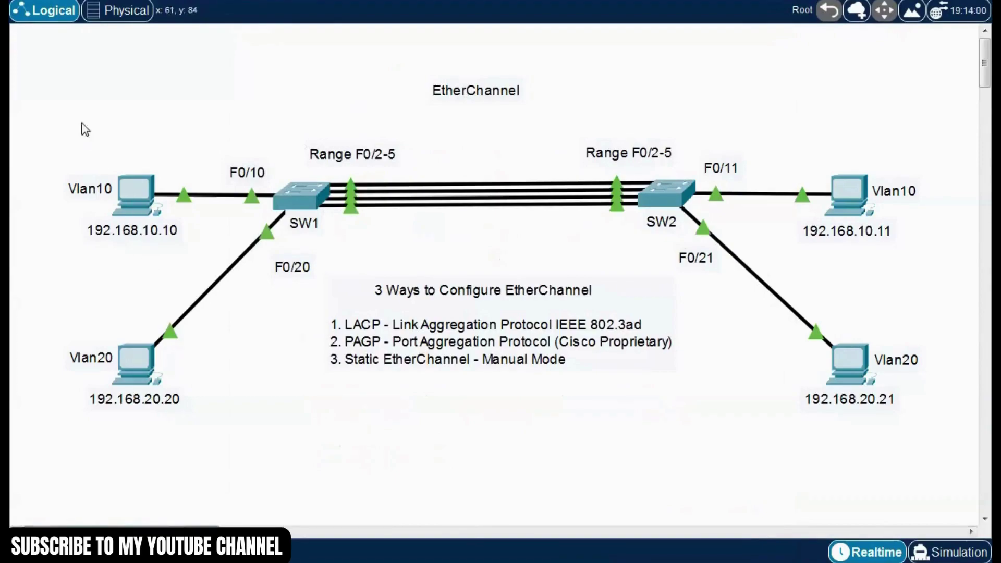
drag(69, 107, 168, 235)
drag(829, 112, 874, 219)
click(308, 141)
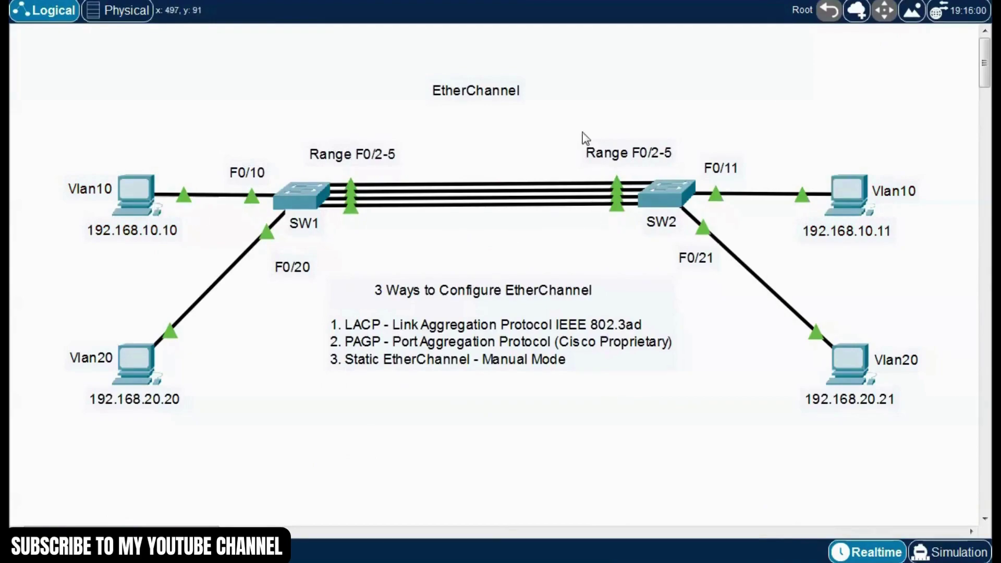
drag(576, 98, 625, 241)
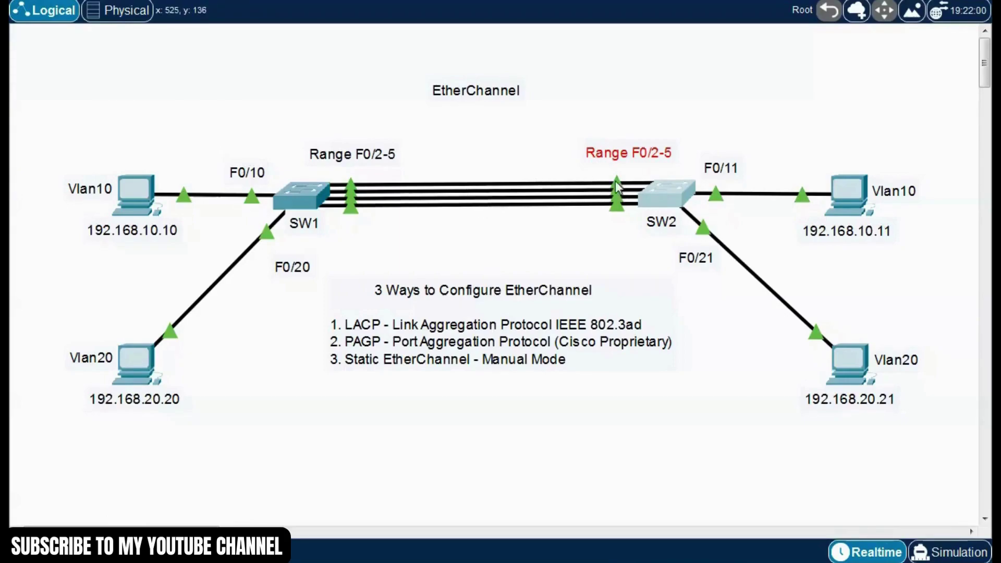
Step: Ping 192.168.10.11 from the command prompt of the VLAN 10 PC at 192.168.10.10 and close its window
click(132, 200)
drag(542, 62, 375, 6)
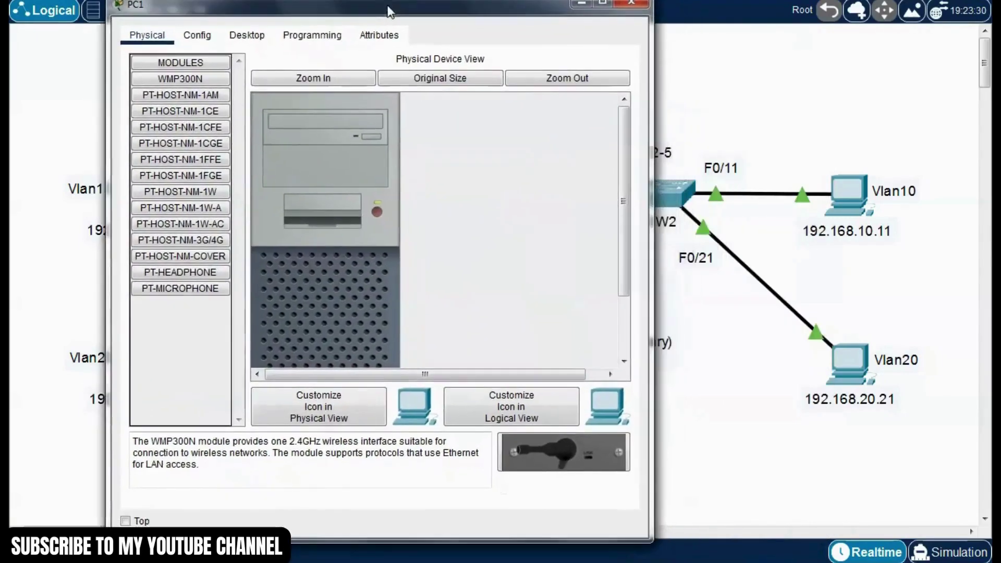
click(249, 34)
click(462, 112)
drag(484, 12, 476, 4)
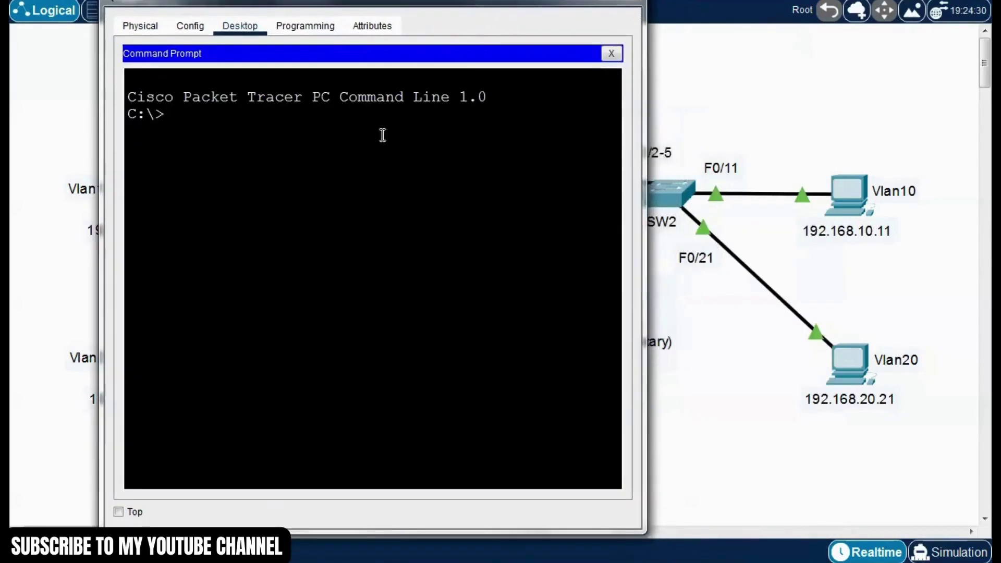
text(ping 192.168.1)
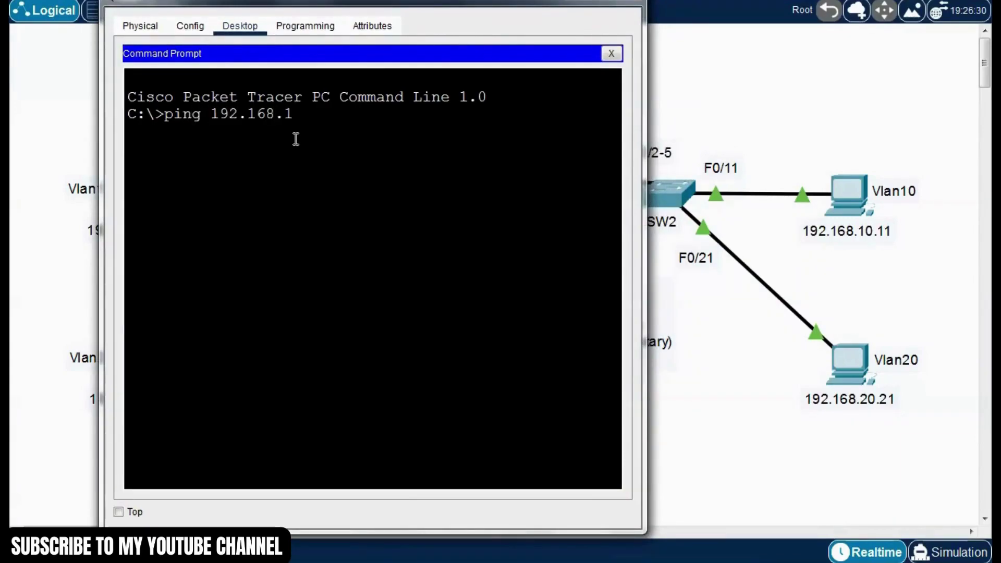
text(0.11)
key(Return)
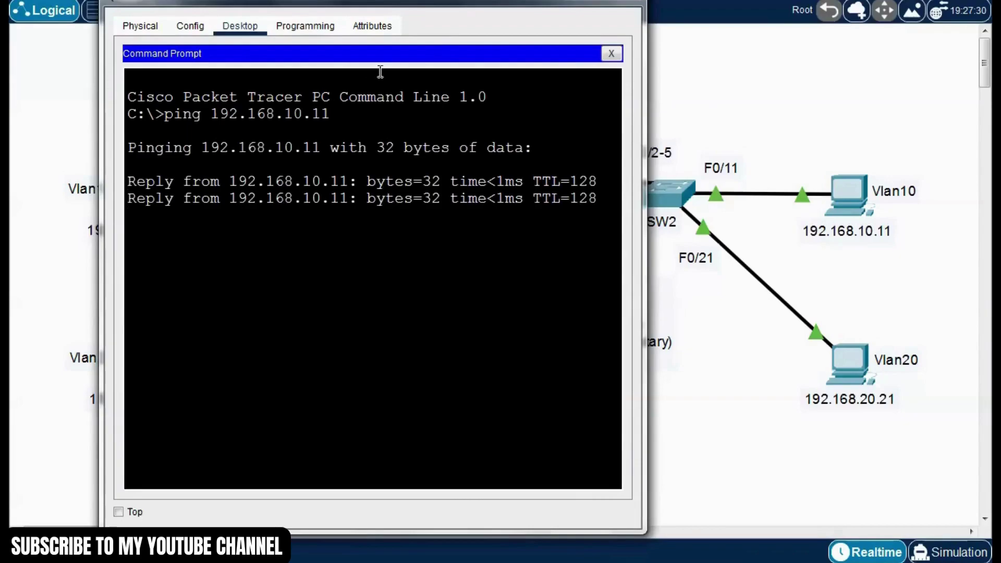
drag(473, 10, 485, 11)
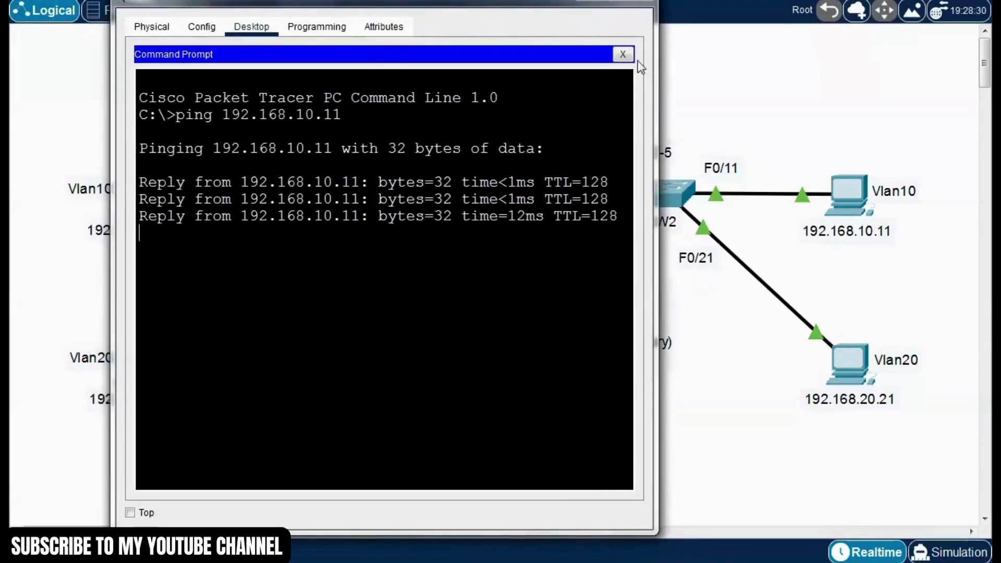
click(623, 54)
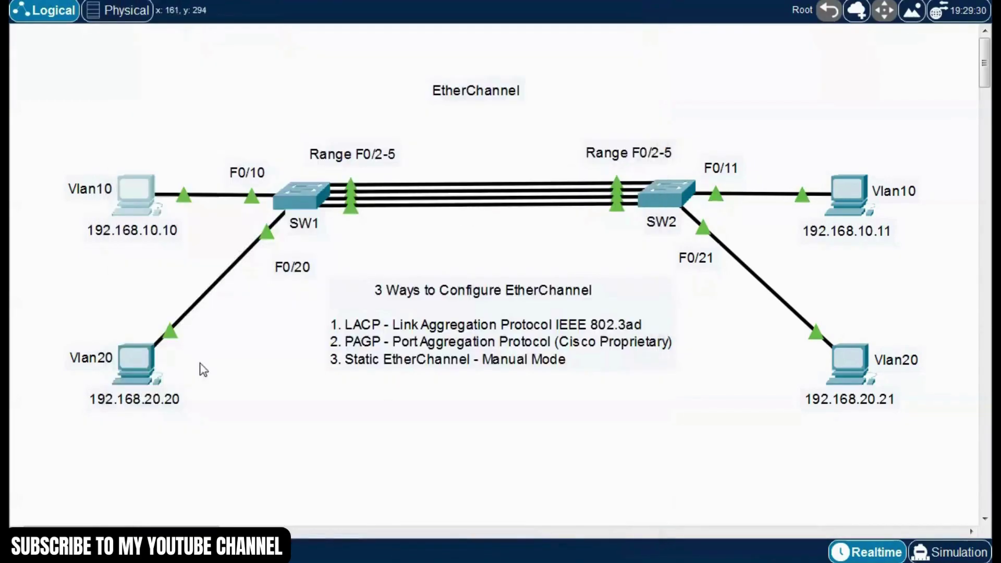
Step: Ping 192.168.20.21 from the command prompt of the VLAN 20 PC at 192.168.20.20 and close its window
click(159, 365)
drag(513, 68, 332, 16)
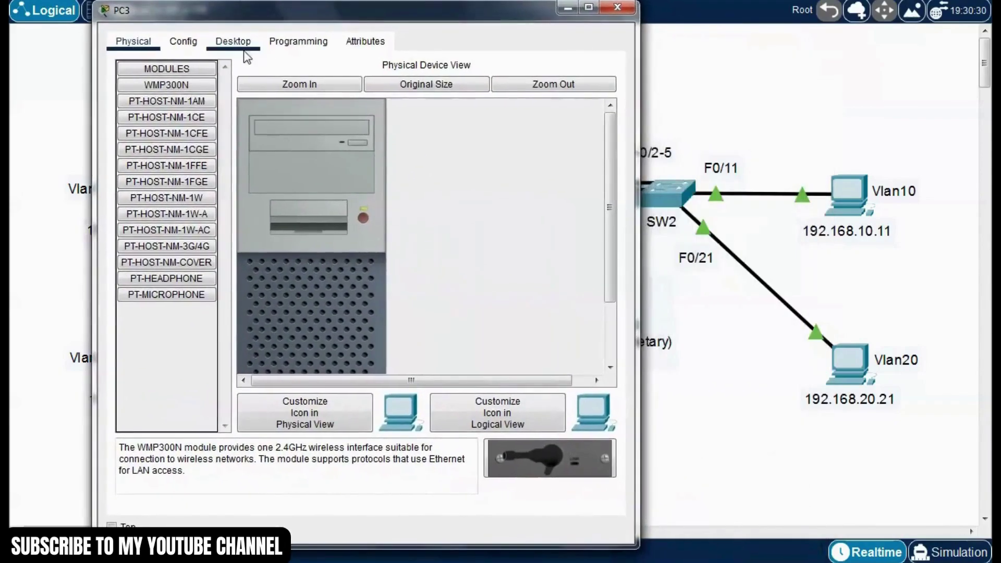
click(233, 41)
click(453, 156)
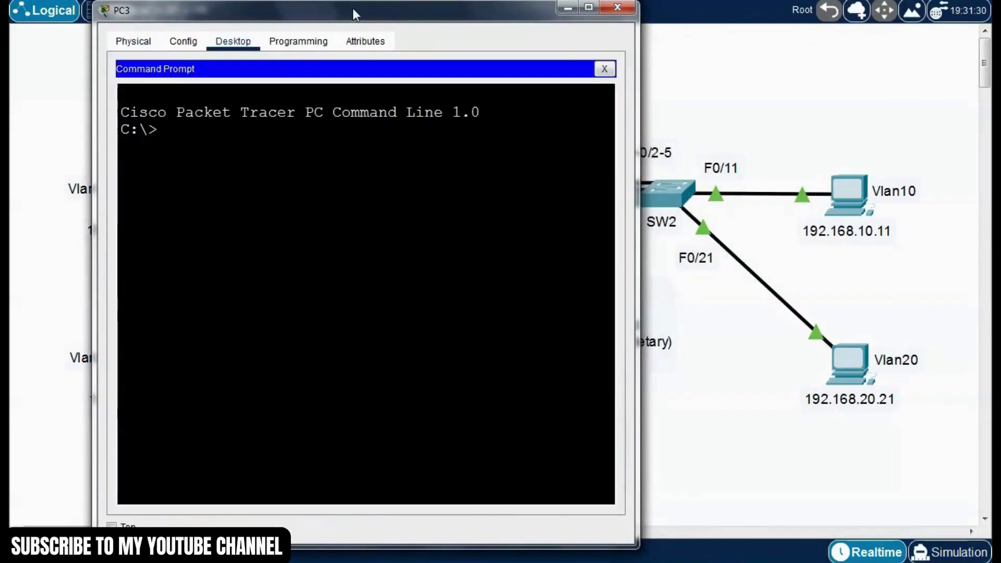
text(ping 192.168.)
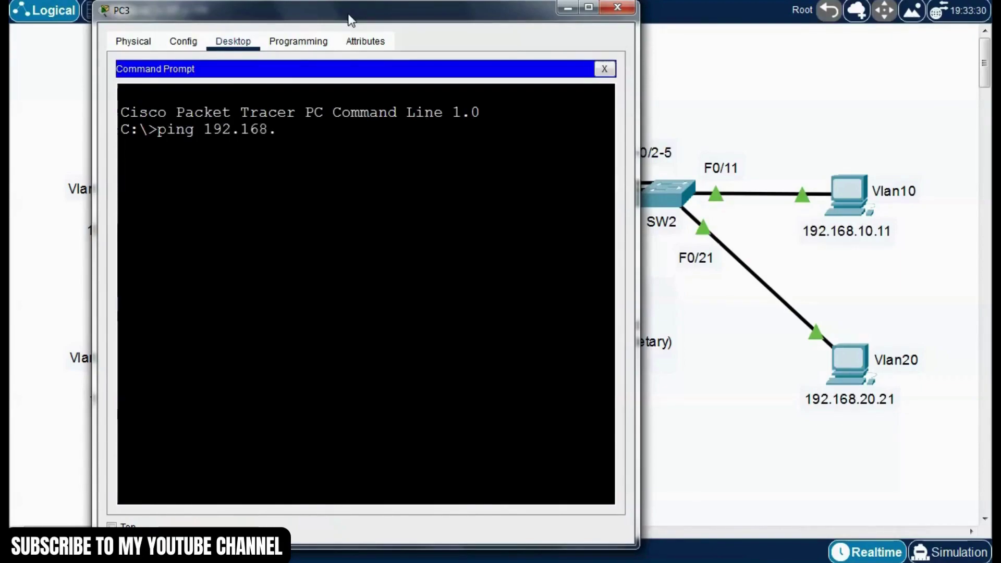
text(20.21)
key(Return)
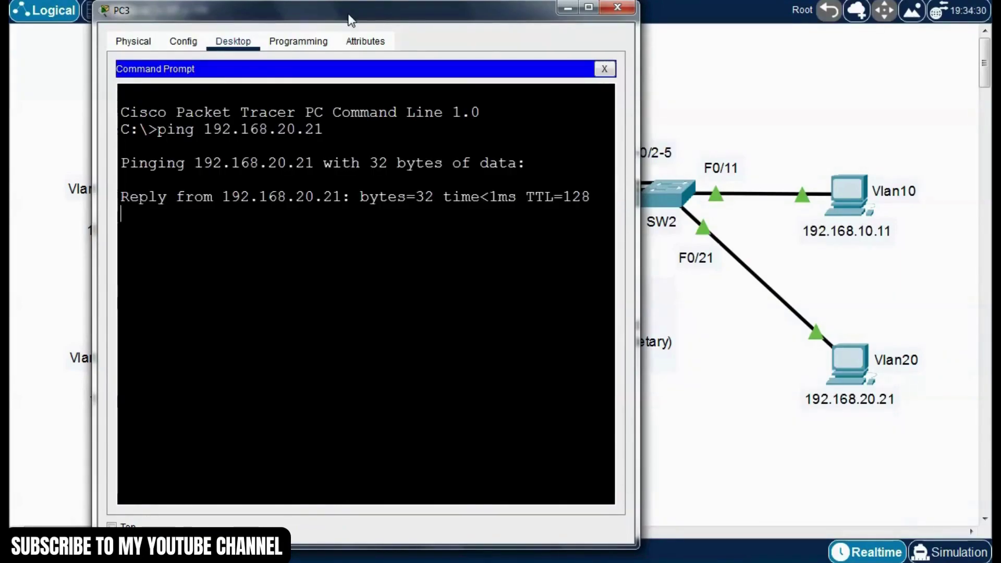
drag(350, 20, 336, 13)
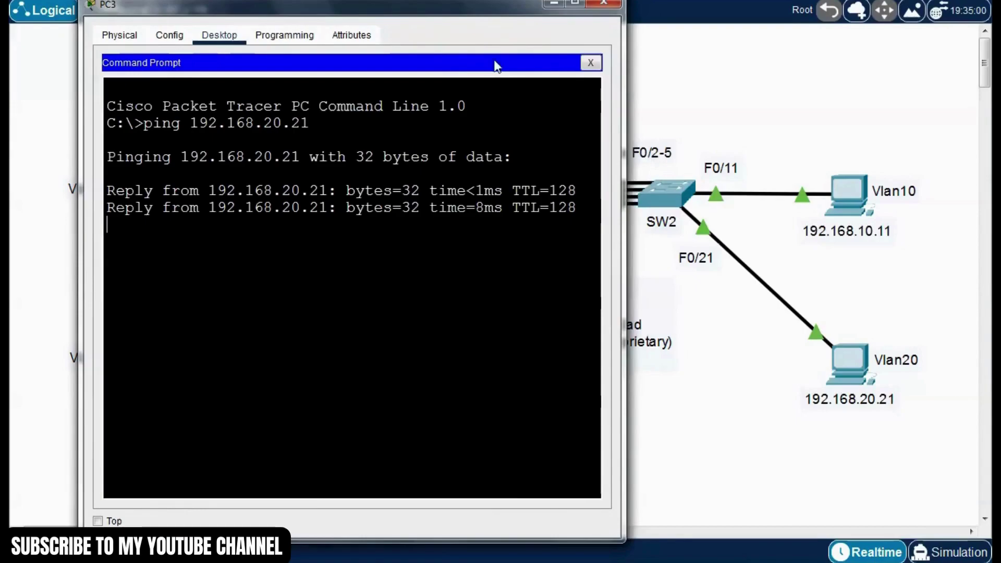
click(591, 63)
click(604, 3)
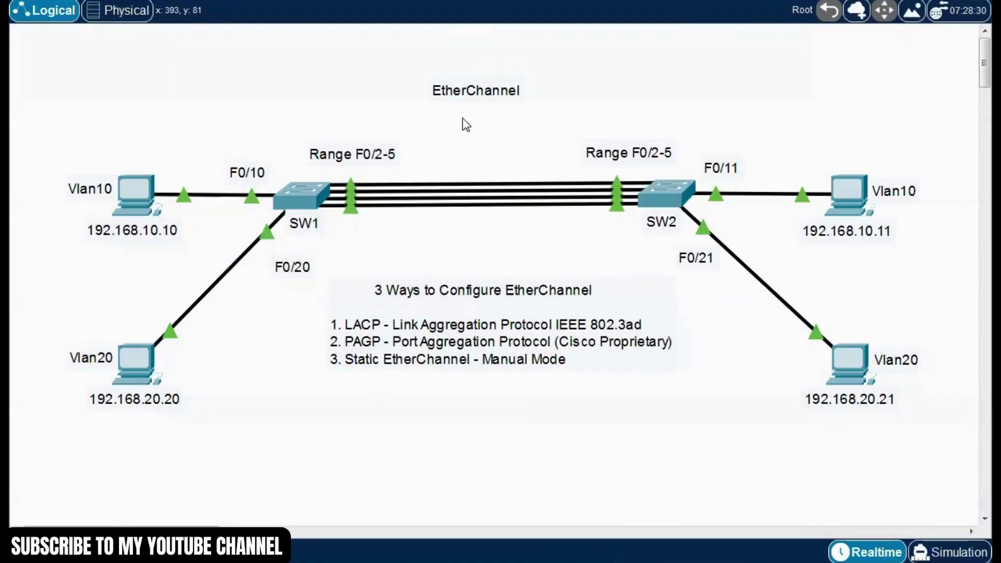
Step: Open the SW1 console and enter global configuration mode with enable and conf t
drag(73, 89, 898, 464)
click(307, 196)
drag(521, 26, 542, 18)
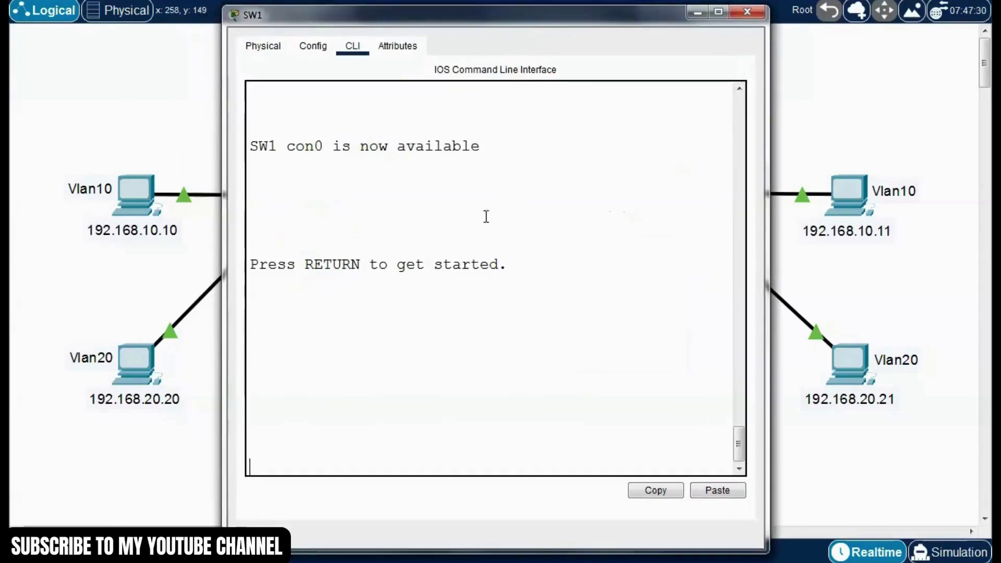
key(Return)
text(enable)
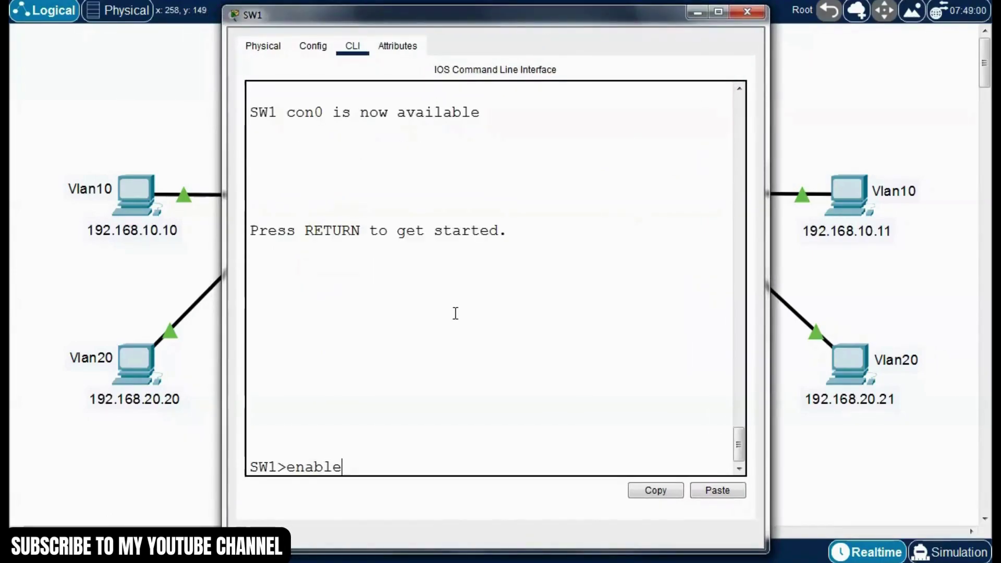
key(Return)
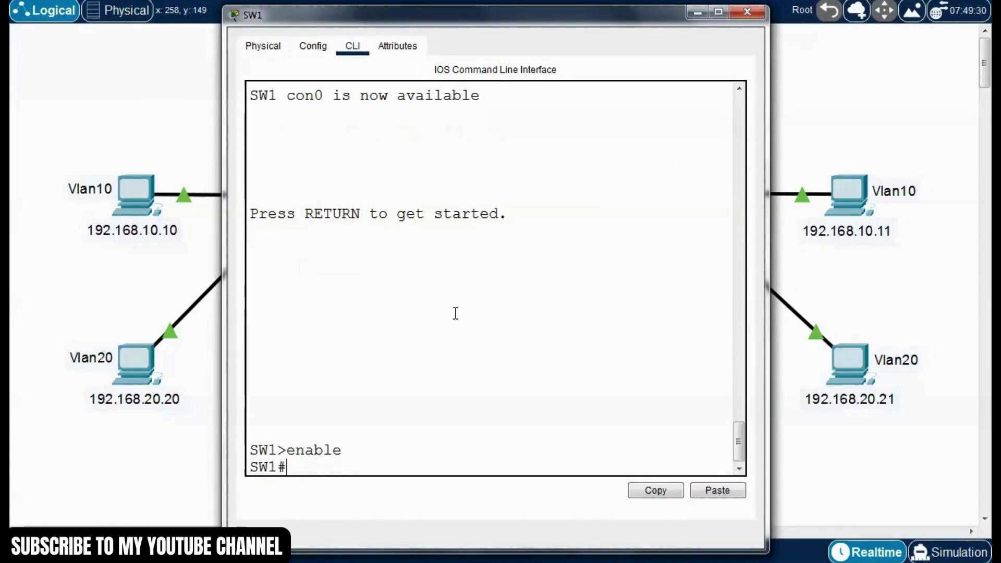
text(conf t)
key(Return)
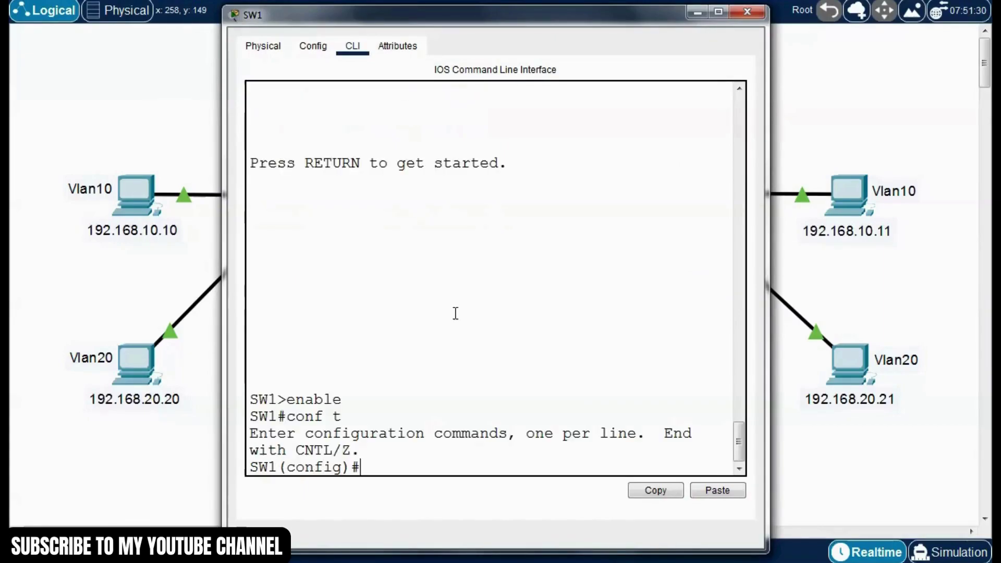
Step: List the options of the port-channel command on SW1 and read the load-balance entry
text(port-cha)
key(Tab)
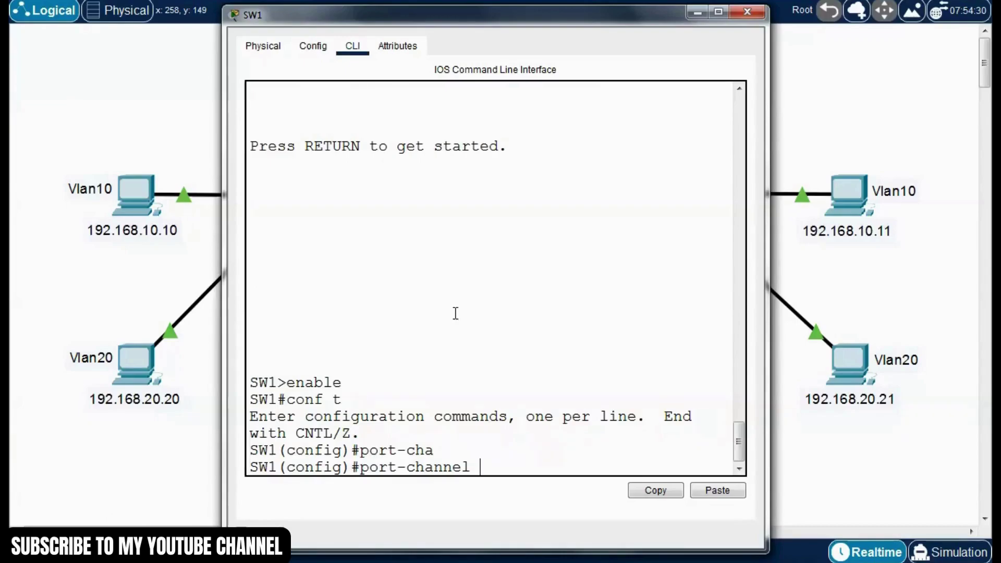
text(?)
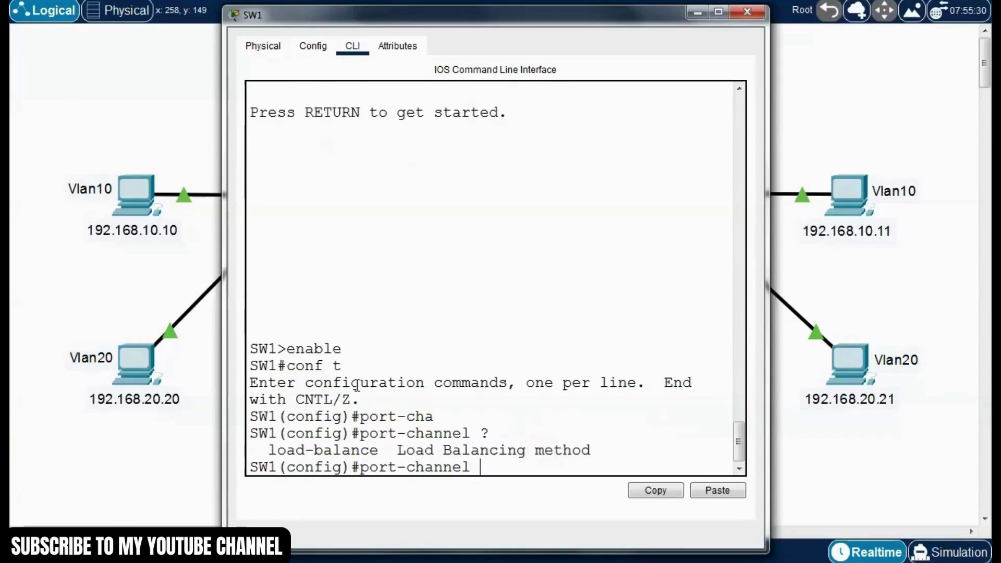
drag(378, 449, 268, 450)
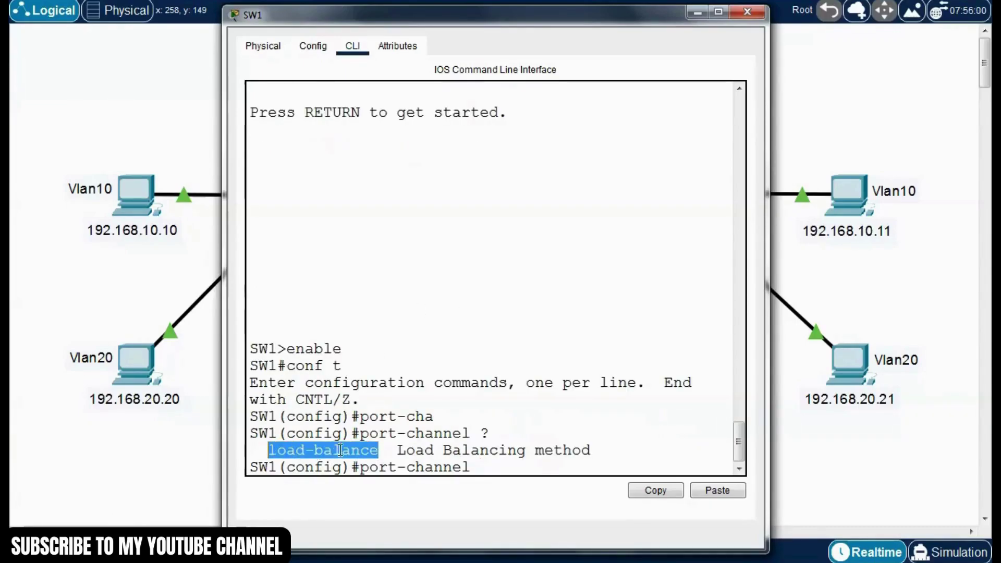
click(339, 449)
drag(397, 450, 591, 450)
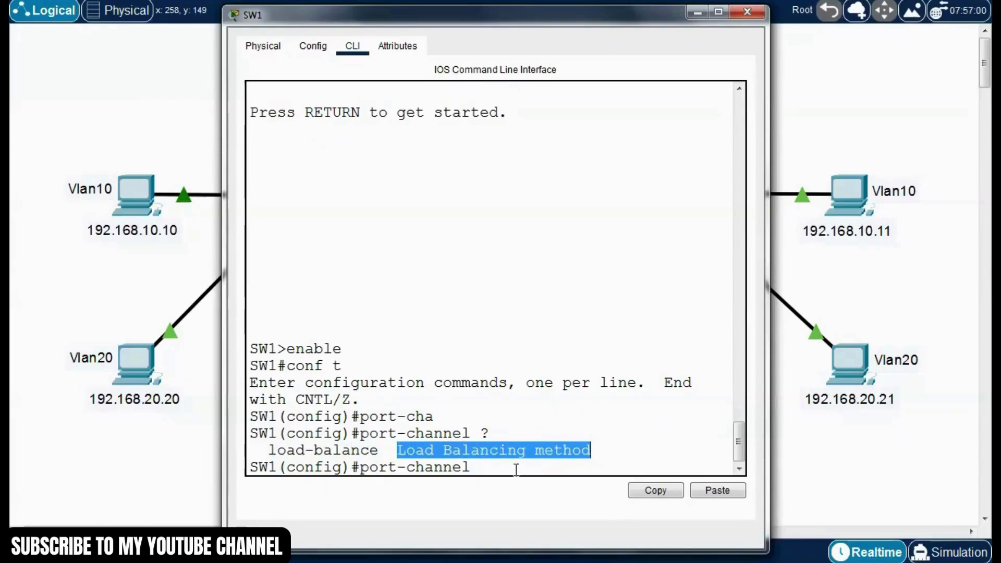
click(489, 468)
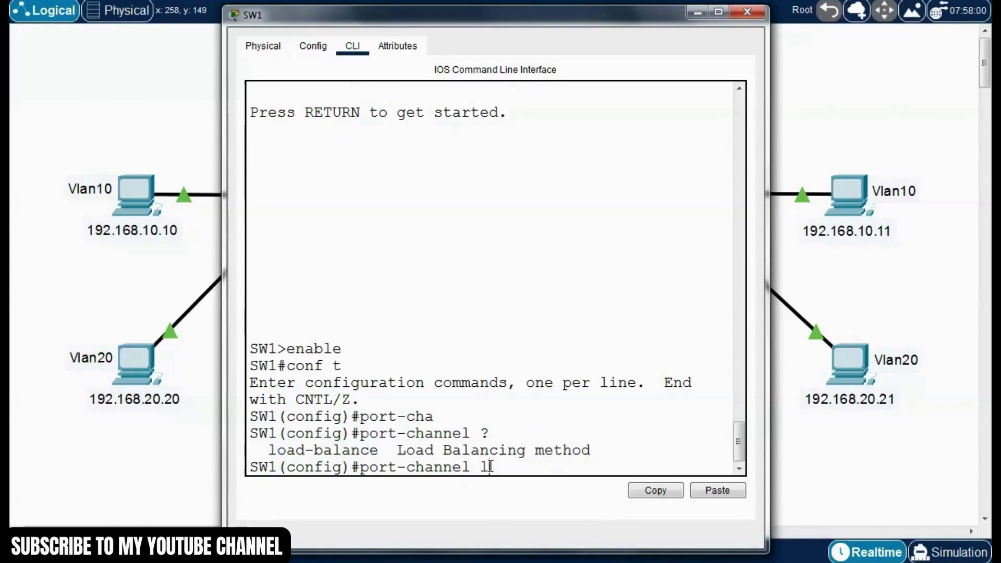
Step: List the port-channel load-balance methods on SW1 and examine the dst-ip and dst-mac options
text(load-ba)
key(Tab)
text(?)
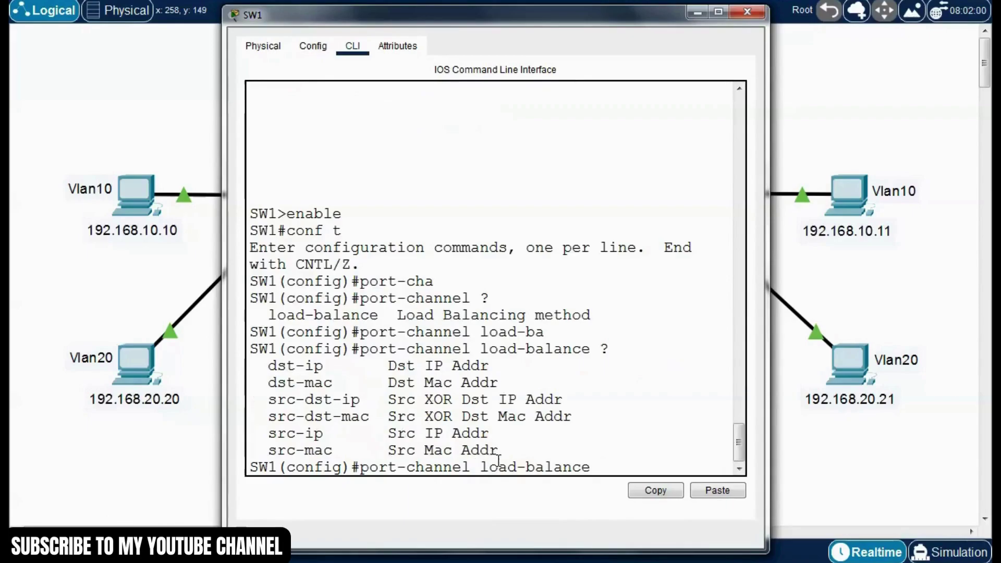
drag(506, 452, 294, 370)
click(323, 383)
click(282, 367)
drag(269, 366, 334, 369)
double_click(334, 385)
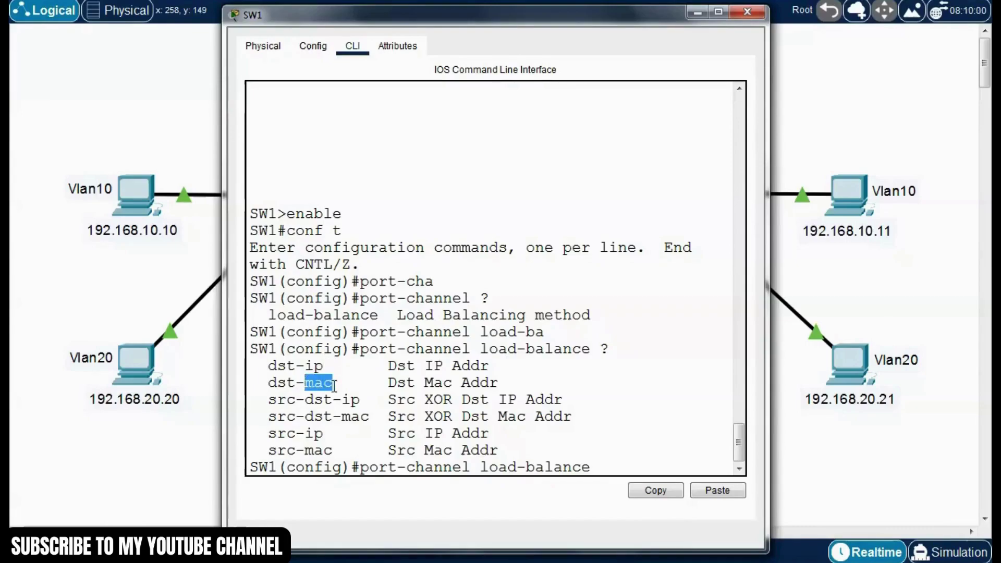
click(334, 385)
drag(268, 385, 335, 386)
click(344, 383)
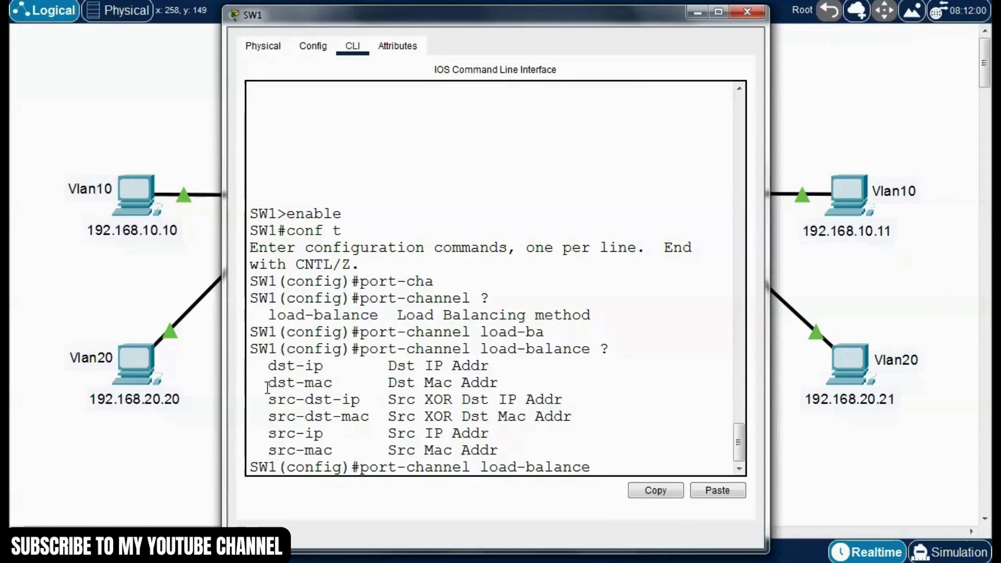
drag(267, 386, 338, 384)
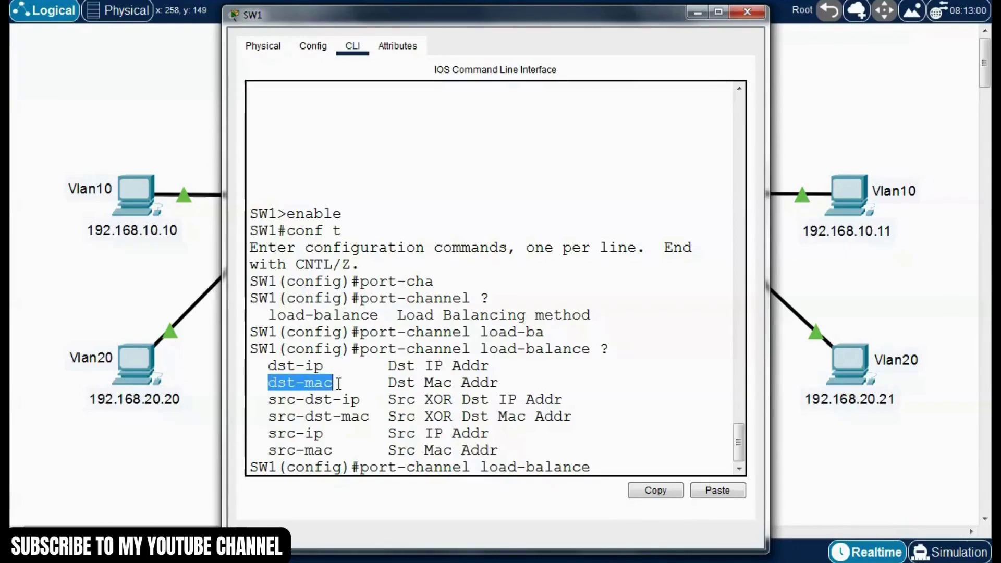
Step: Compare the src-dst-mac and src-mac load-balance methods in the listing and close the SW1 window
click(300, 409)
drag(268, 417, 374, 418)
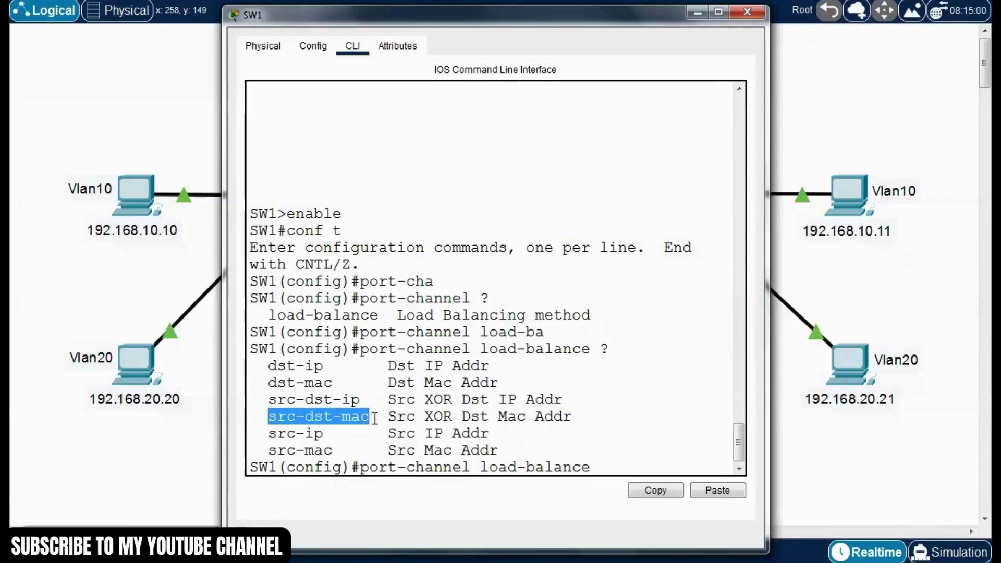
click(300, 449)
drag(339, 451, 269, 452)
click(330, 453)
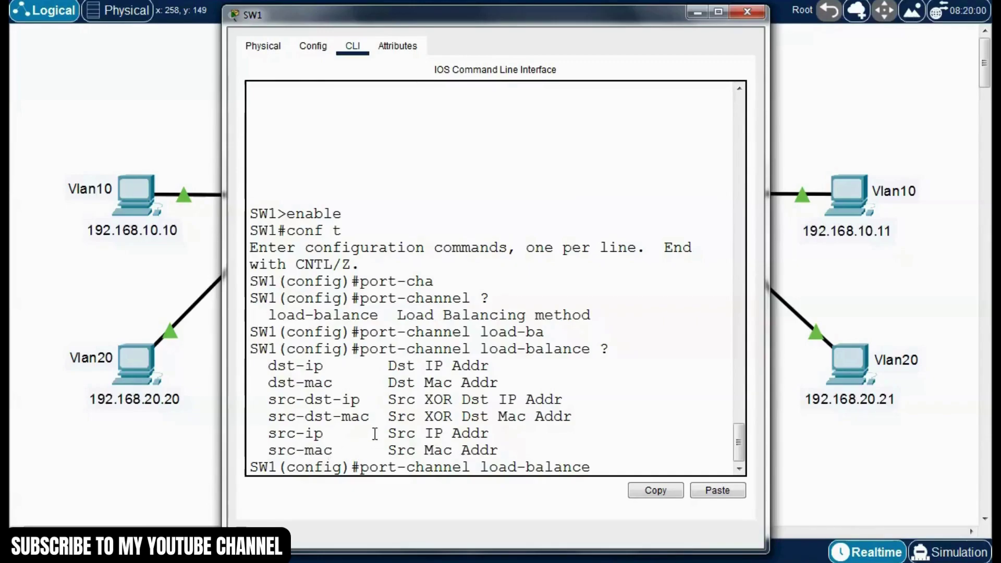
drag(332, 451, 268, 451)
click(318, 449)
drag(267, 416, 373, 418)
click(336, 435)
drag(268, 450, 340, 452)
click(350, 425)
drag(268, 416, 377, 423)
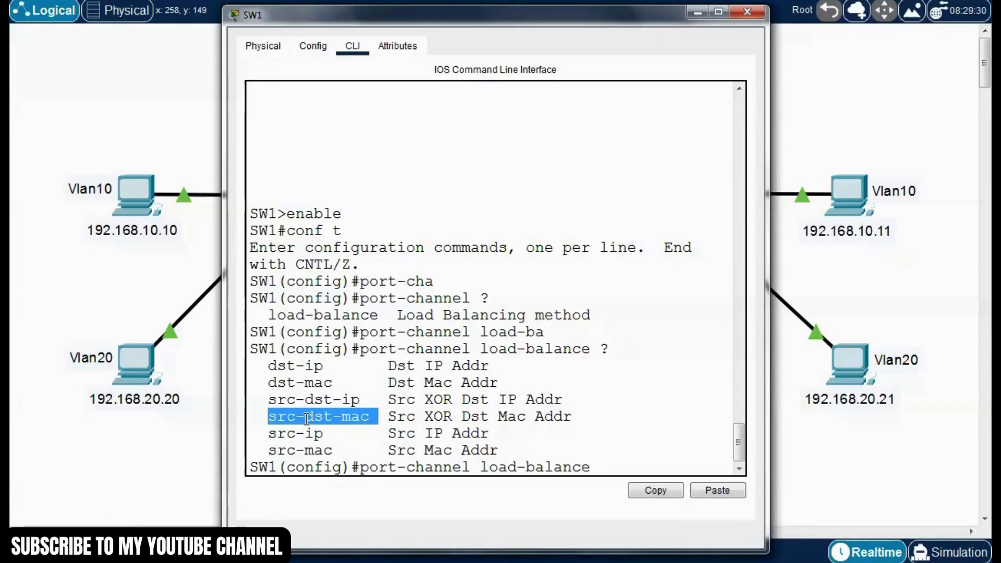
click(306, 418)
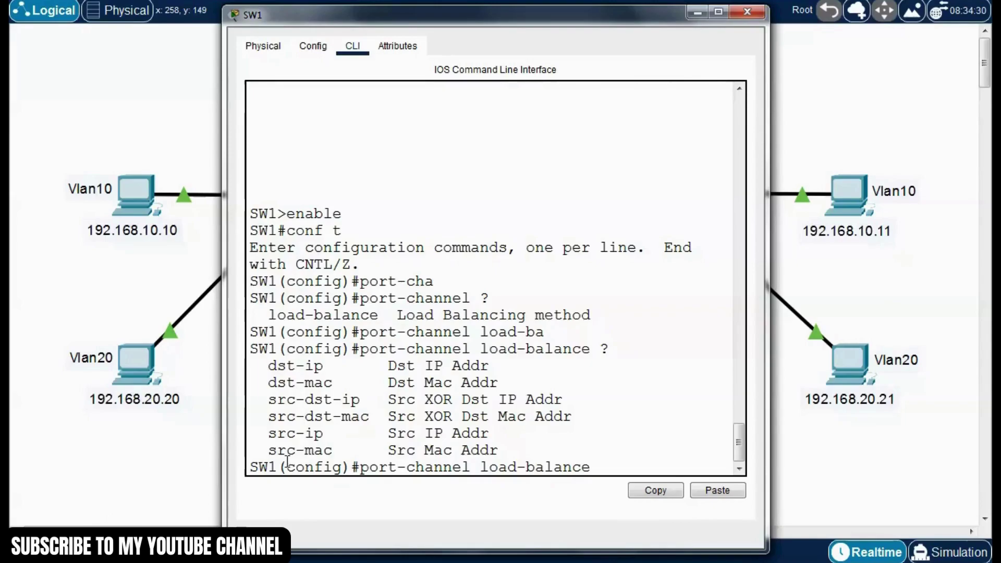
drag(269, 450, 333, 455)
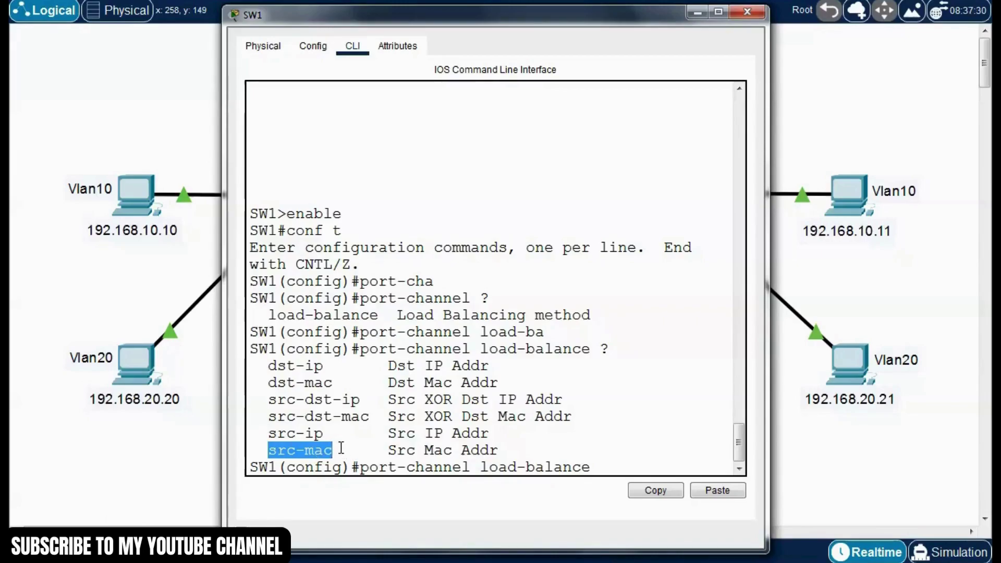
click(341, 448)
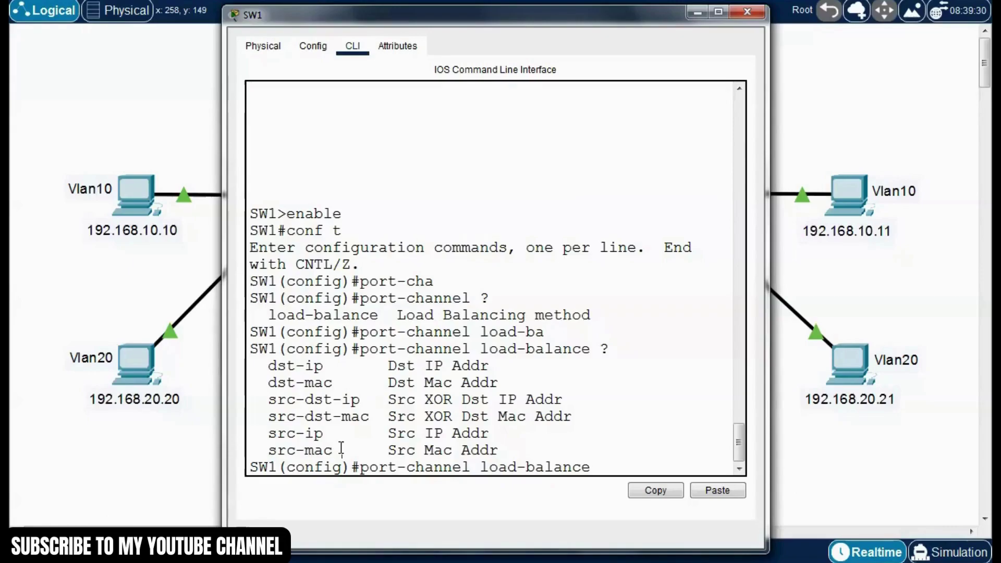
click(541, 438)
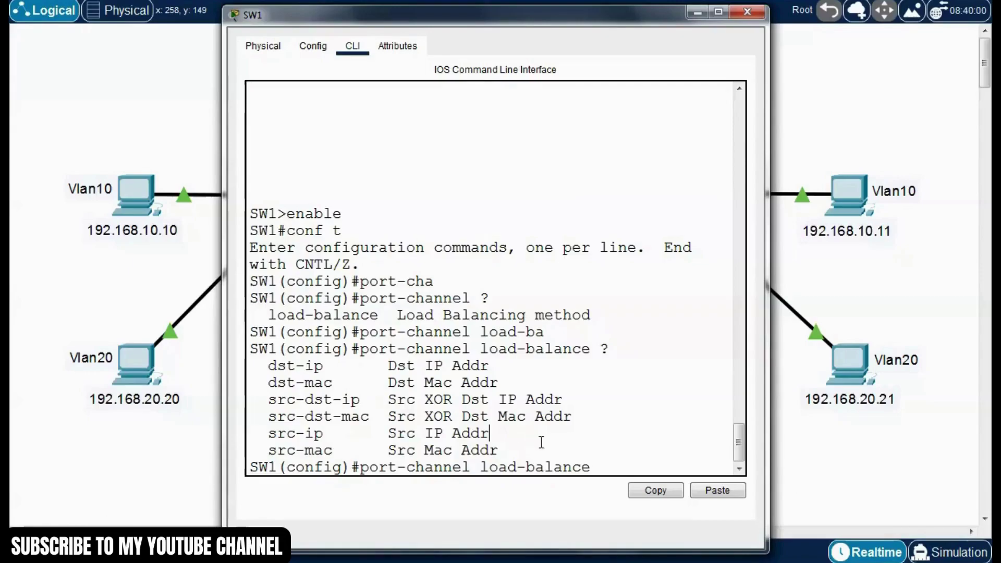
click(747, 11)
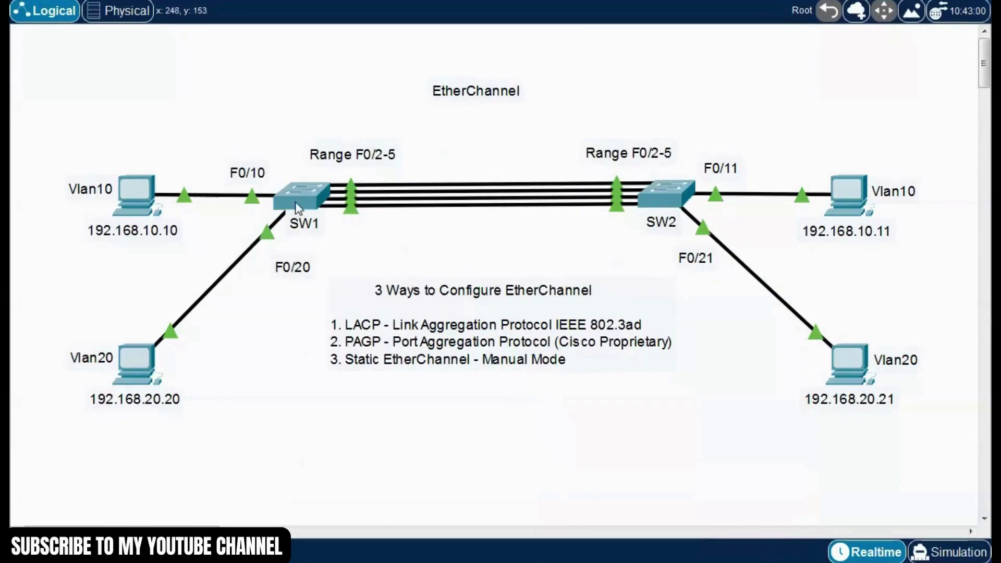
Step: Reopen the SW1 console, enter privileged mode with enable and list the options of show etherchannel
click(297, 197)
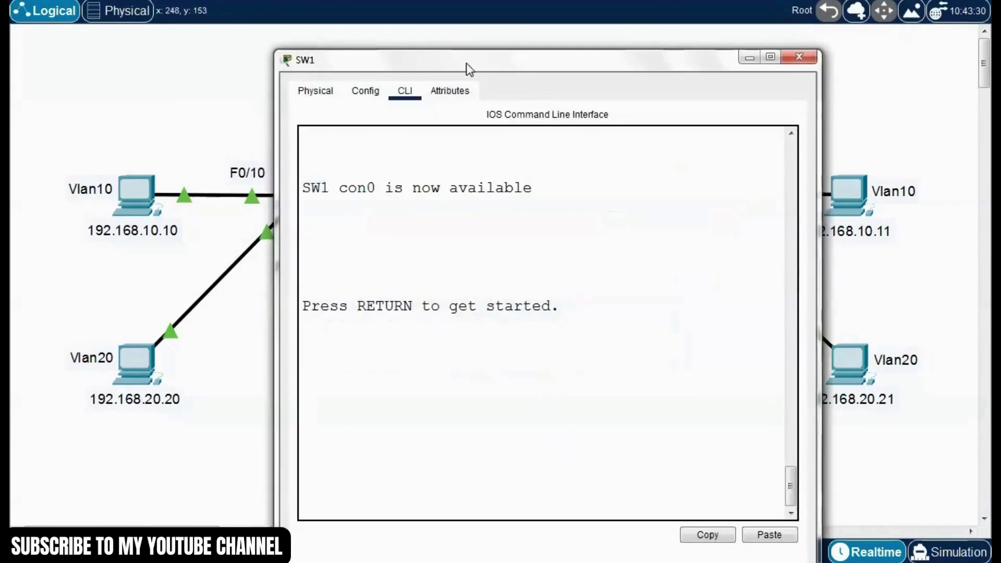
drag(467, 67, 420, 27)
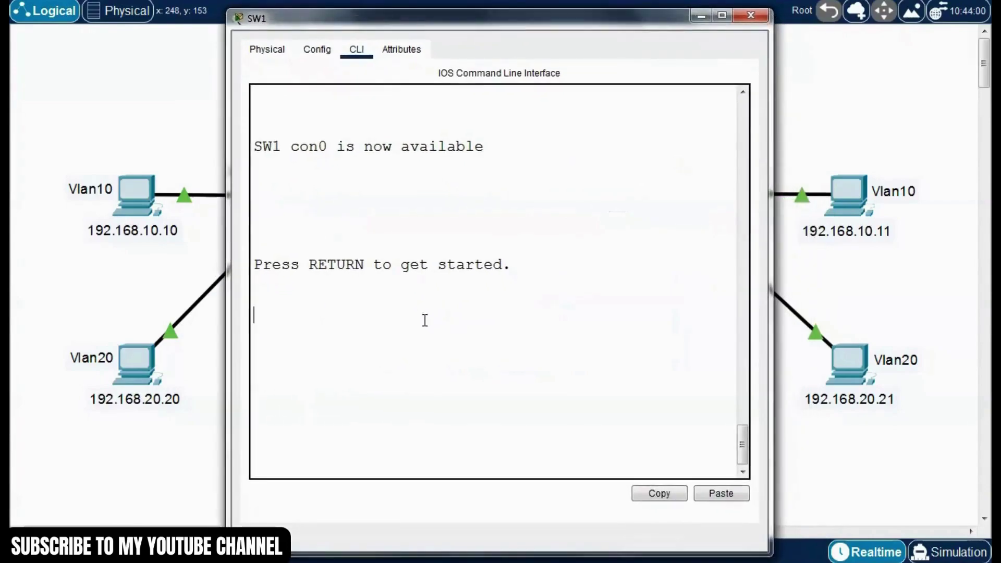
key(Return)
text(enable)
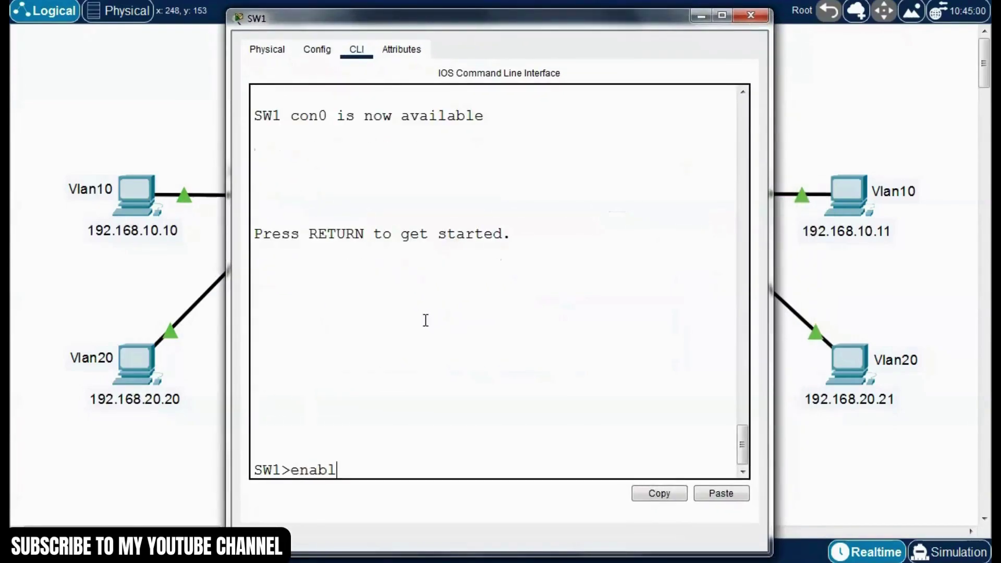
key(Return)
text(show)
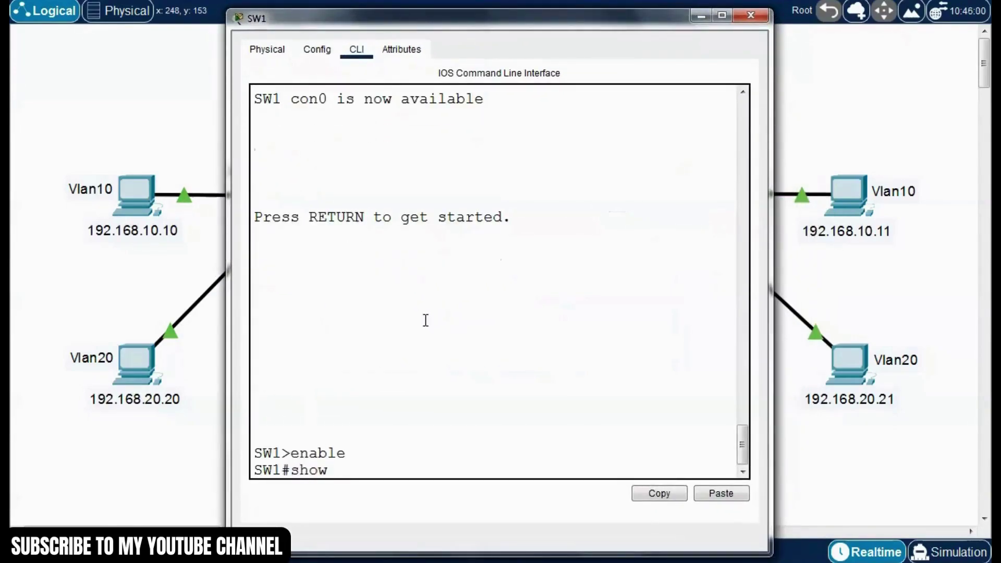
text( ether)
key(Tab)
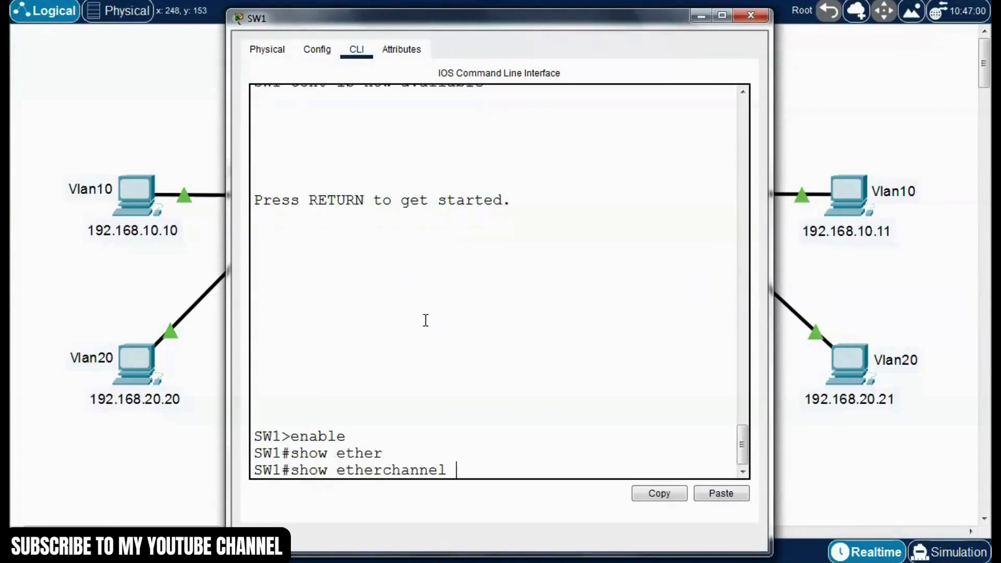
text(?)
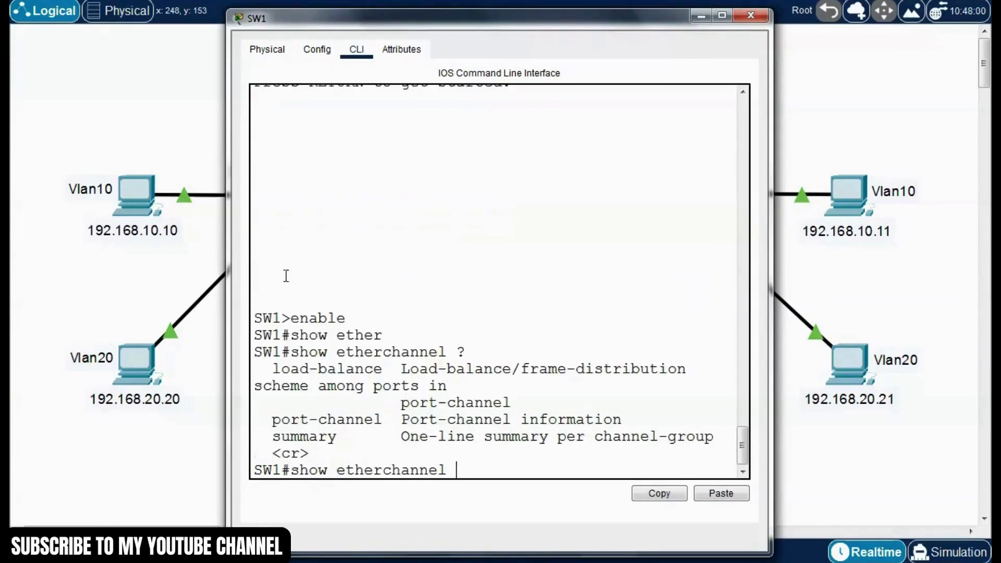
Step: Widen the SW1 window on both sides and read the port-channel entry in the show etherchannel options
drag(768, 291, 876, 292)
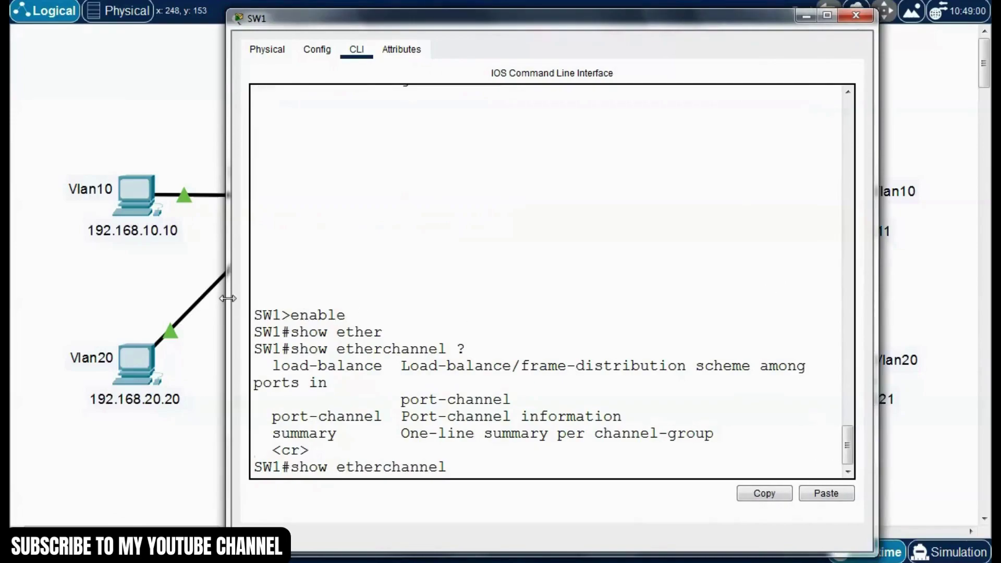
drag(227, 298, 157, 298)
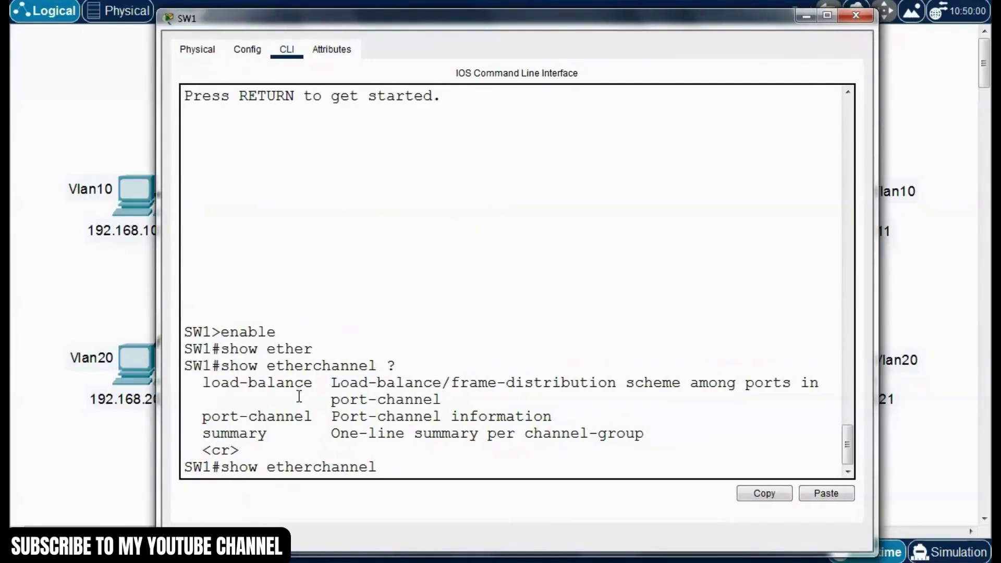
drag(312, 417, 212, 417)
Step: Run show etherchannel load-balance on SW1 and examine the operational state and the Non-IP, IPv4 and IPv6 lines
click(392, 469)
text(poload)
key(Tab)
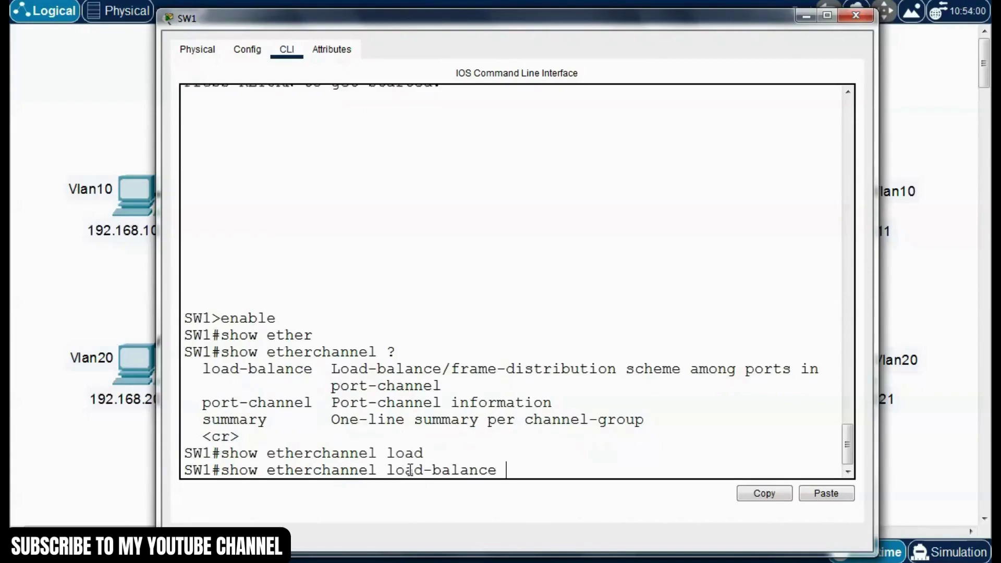
key(Return)
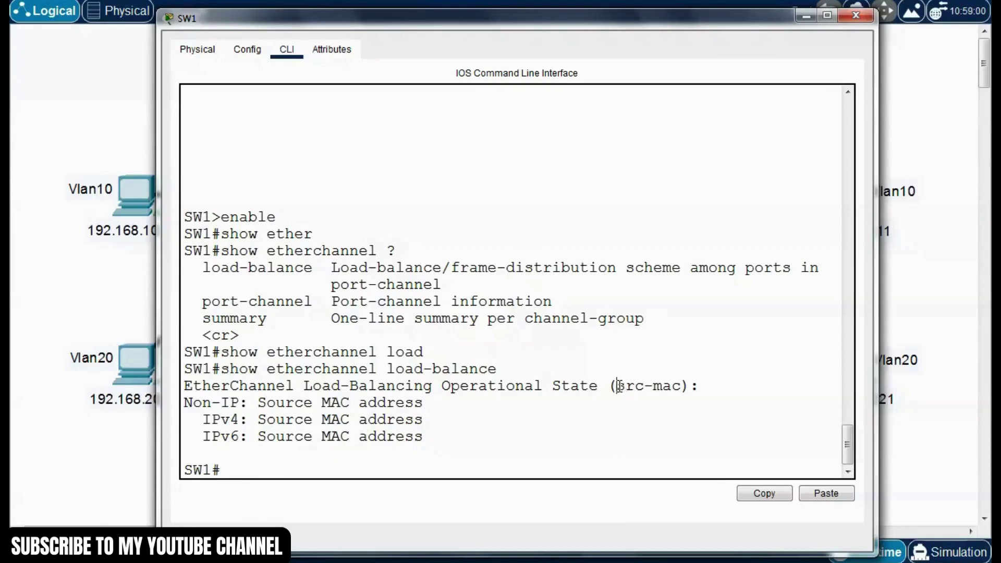
drag(616, 387, 688, 386)
click(608, 421)
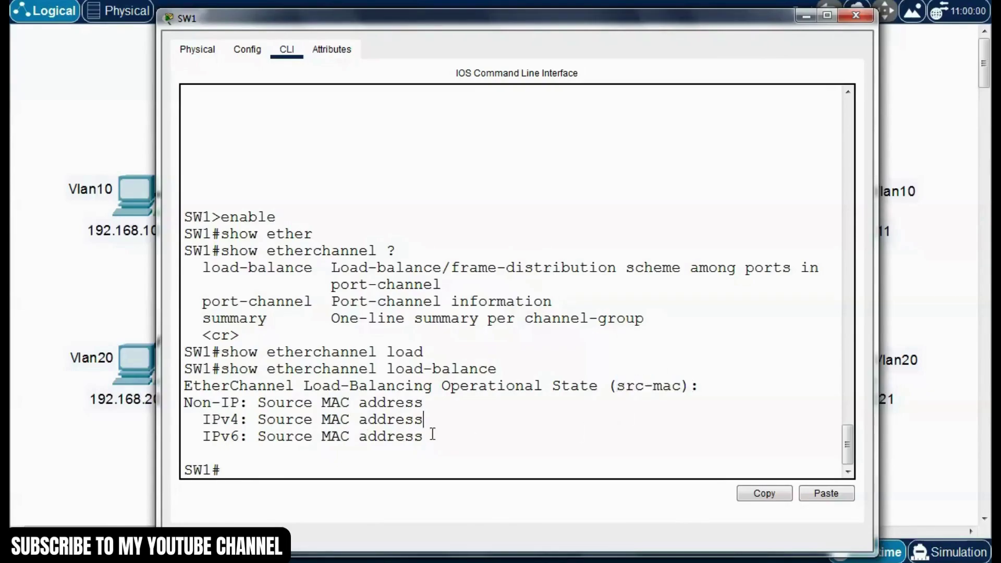
drag(423, 409, 194, 388)
click(294, 429)
double_click(219, 419)
drag(285, 420, 442, 441)
Step: Recall the load-balance command, replace its keyword to run show etherchannel port-channel on SW1, and examine the output
click(313, 465)
key(Up)
key(BackSpace)
key(BackSpace)
key(BackSpace)
key(BackSpace)
key(BackSpace)
key(BackSpace)
key(BackSpace)
key(BackSpace)
key(BackSpace)
key(BackSpace)
key(BackSpace)
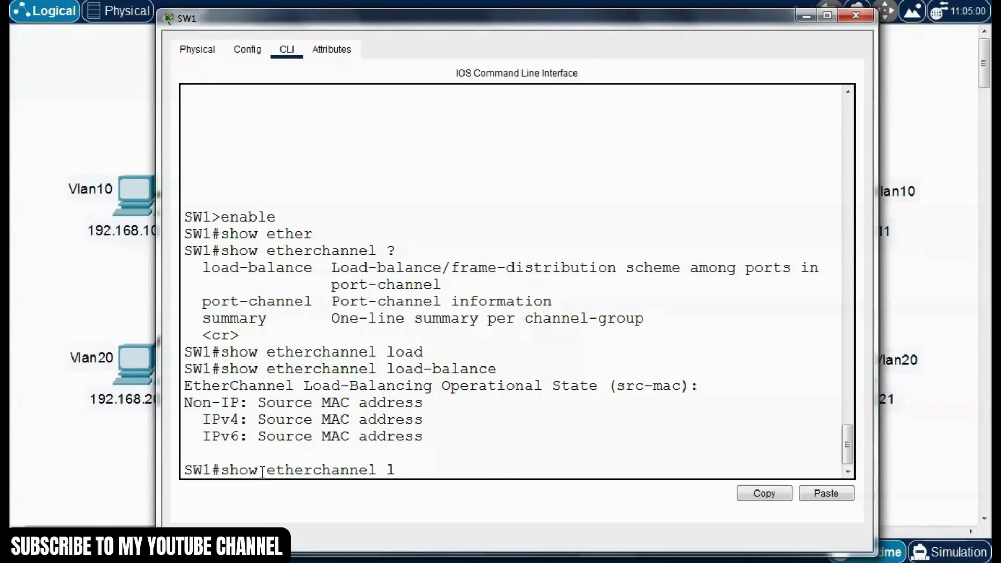
key(BackSpace)
text(port)
key(Tab)
key(Return)
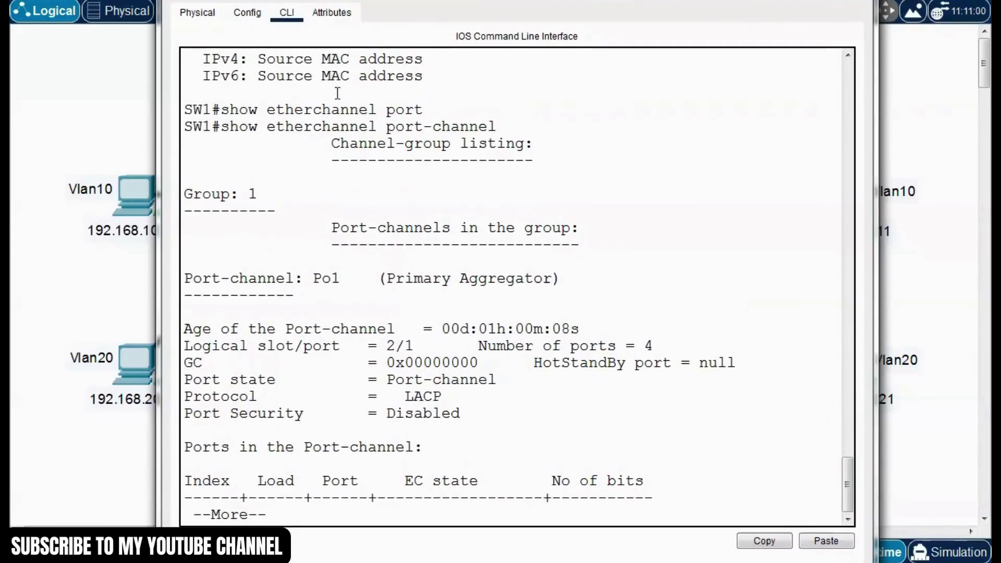
drag(511, 125, 257, 127)
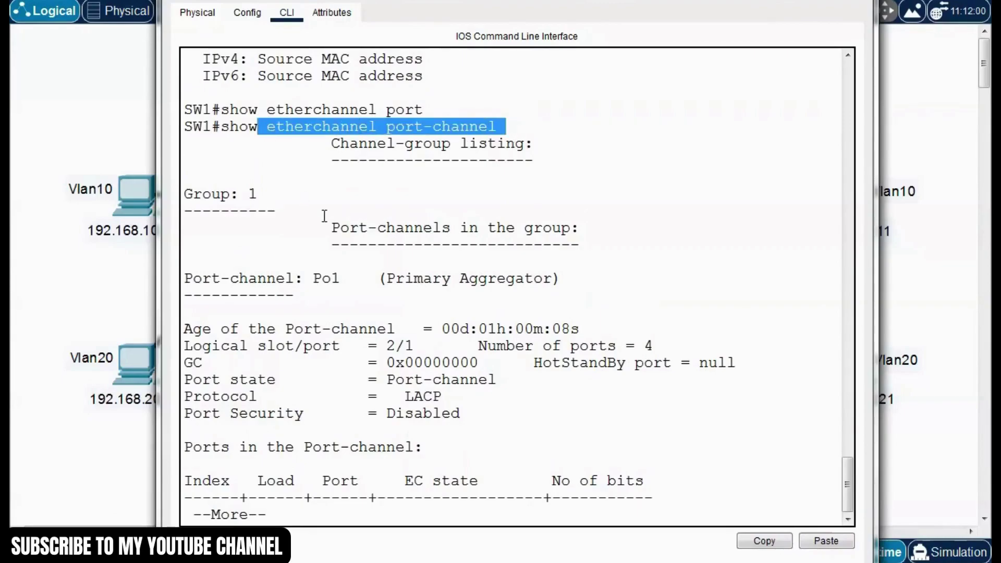
Step: Examine the group number, the port-channel line and the number of ports in SW1's port-channel output
click(293, 186)
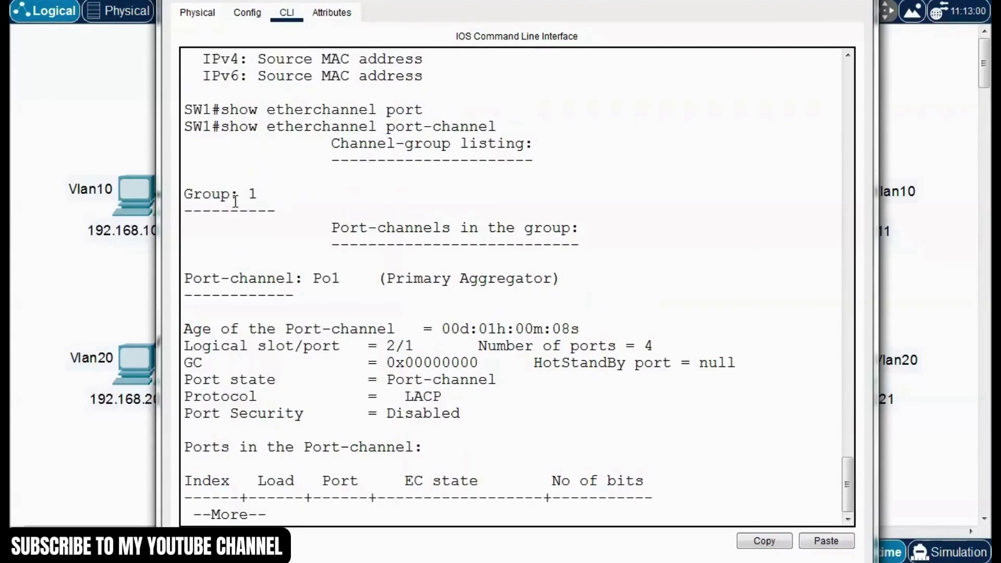
mouse_move(265, 196)
mouse_down()
mouse_move(183, 194)
mouse_move(259, 194)
mouse_up()
click(270, 215)
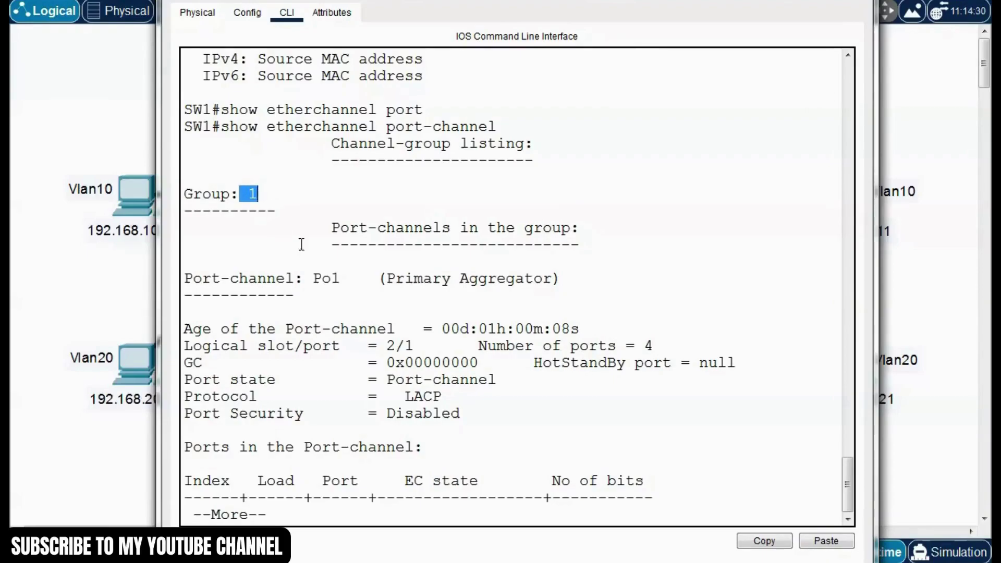
click(208, 292)
drag(348, 277, 184, 278)
click(297, 307)
drag(479, 346, 659, 345)
click(616, 347)
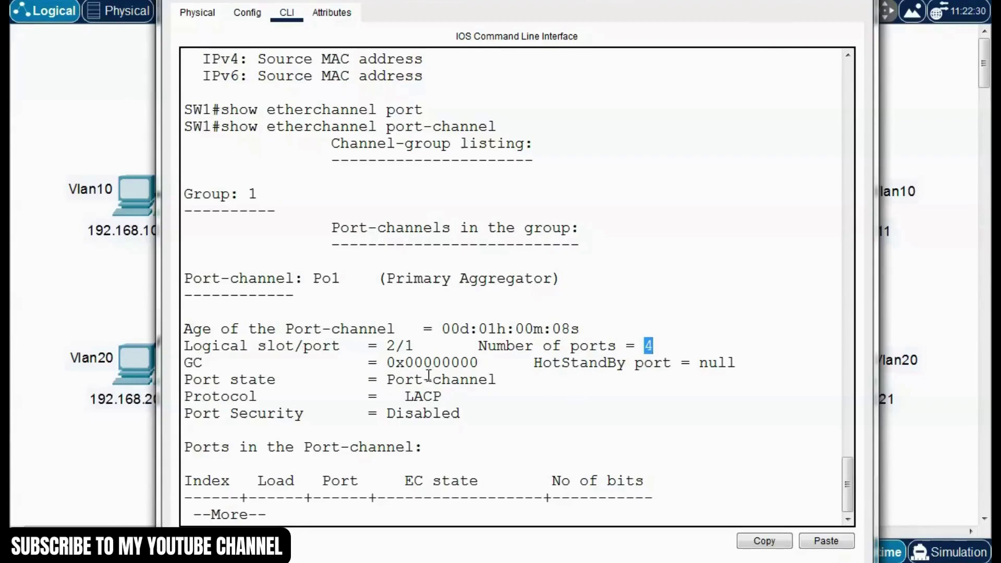
Step: Examine the Port state and Protocol entries in SW1's port-channel output
click(400, 385)
drag(277, 380, 184, 379)
click(329, 390)
drag(392, 378, 518, 378)
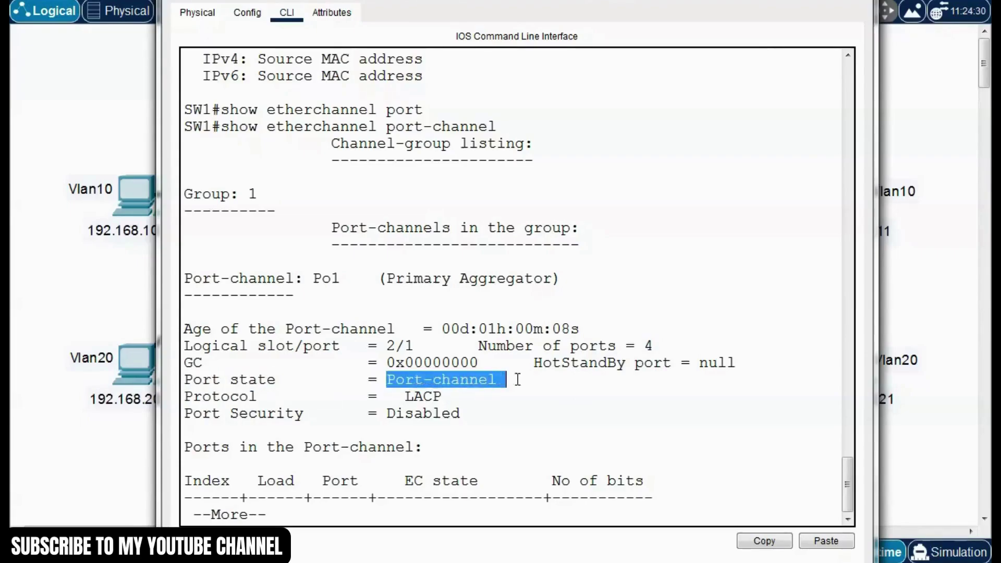
click(427, 408)
drag(261, 397, 188, 398)
click(343, 396)
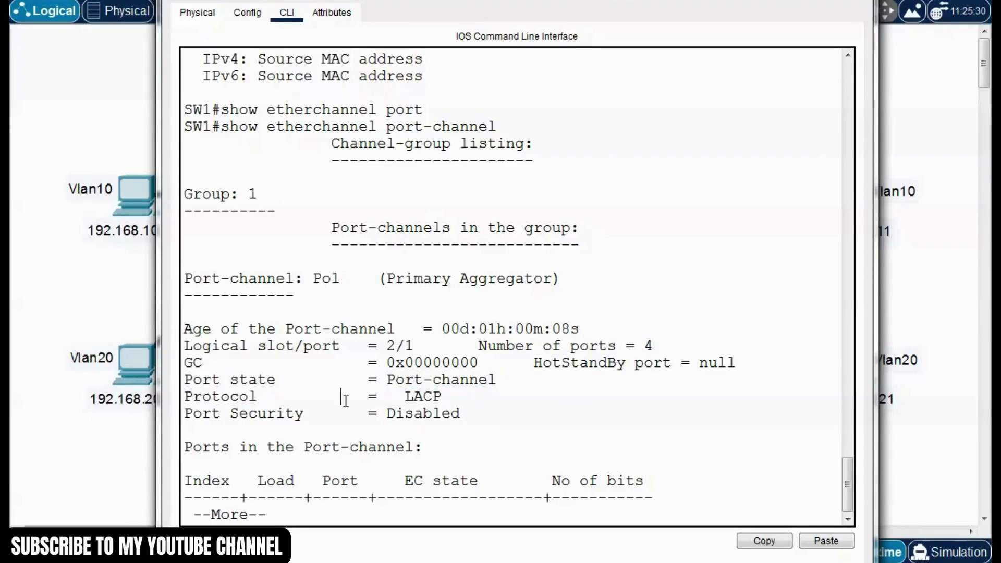
drag(452, 399, 201, 387)
click(312, 379)
drag(443, 398, 398, 401)
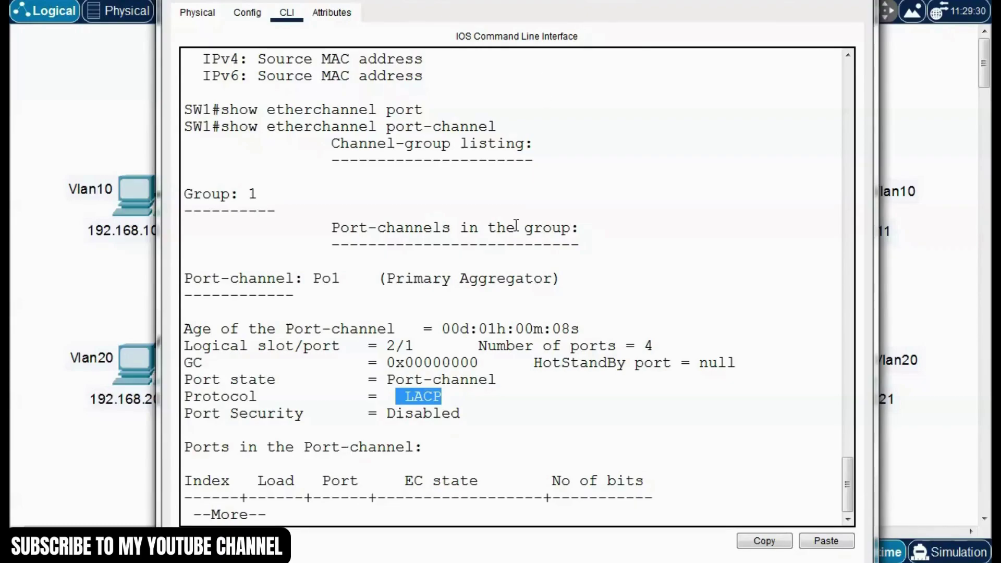
click(452, 423)
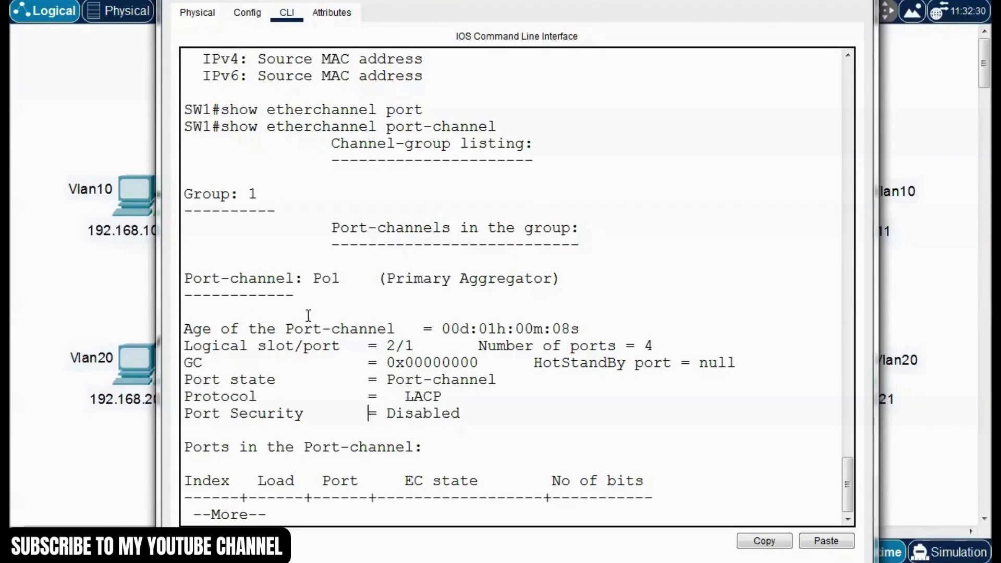
Step: Review the show etherchannel port-channel command line together with the protocol value it reports
drag(500, 127, 224, 128)
click(321, 275)
drag(256, 399, 184, 380)
click(285, 396)
drag(448, 396, 395, 396)
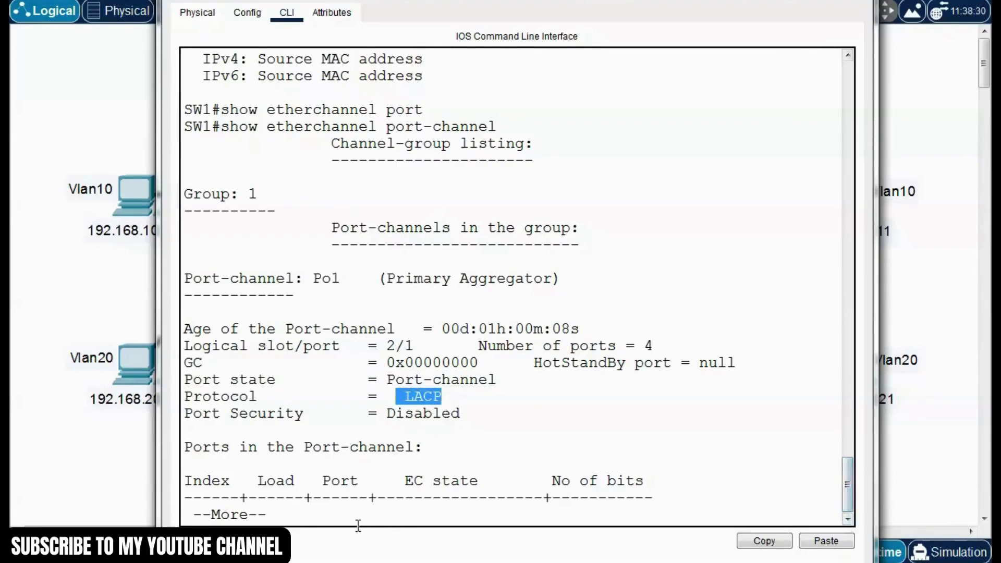
Step: Display the remaining port-channel output past the More prompt and read the member ports in the Port column
drag(272, 515, 205, 514)
click(290, 515)
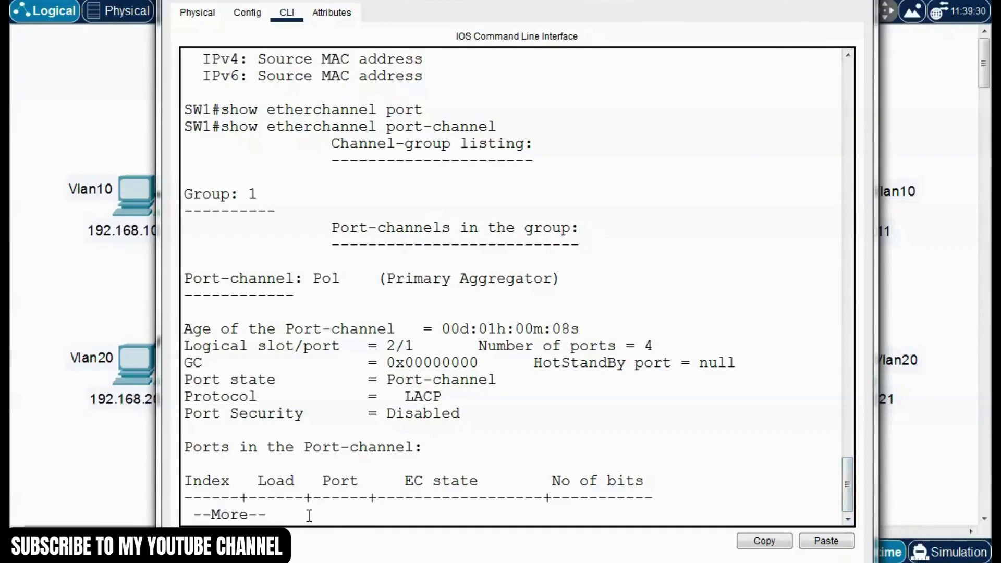
key(space)
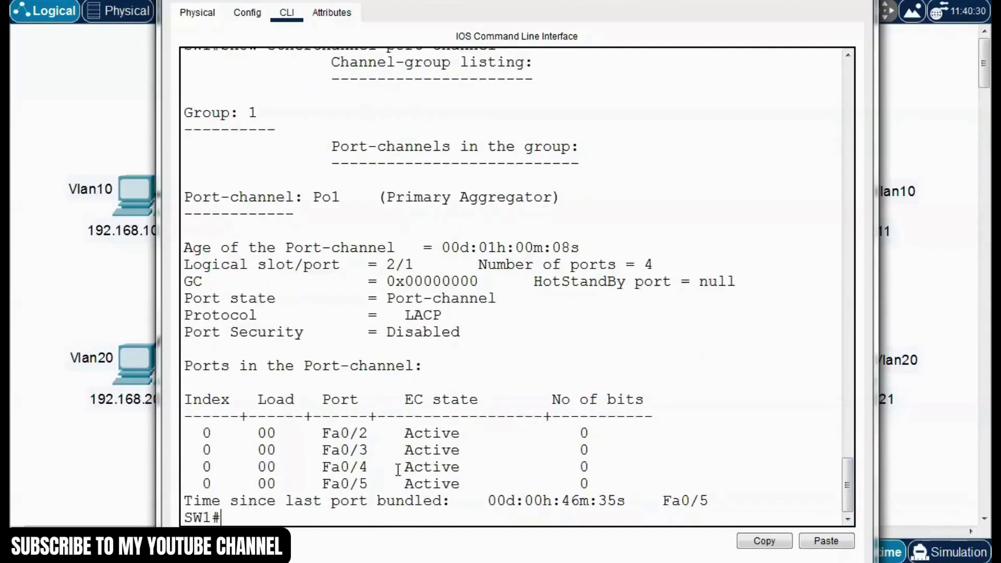
drag(368, 433, 313, 450)
drag(377, 465, 315, 464)
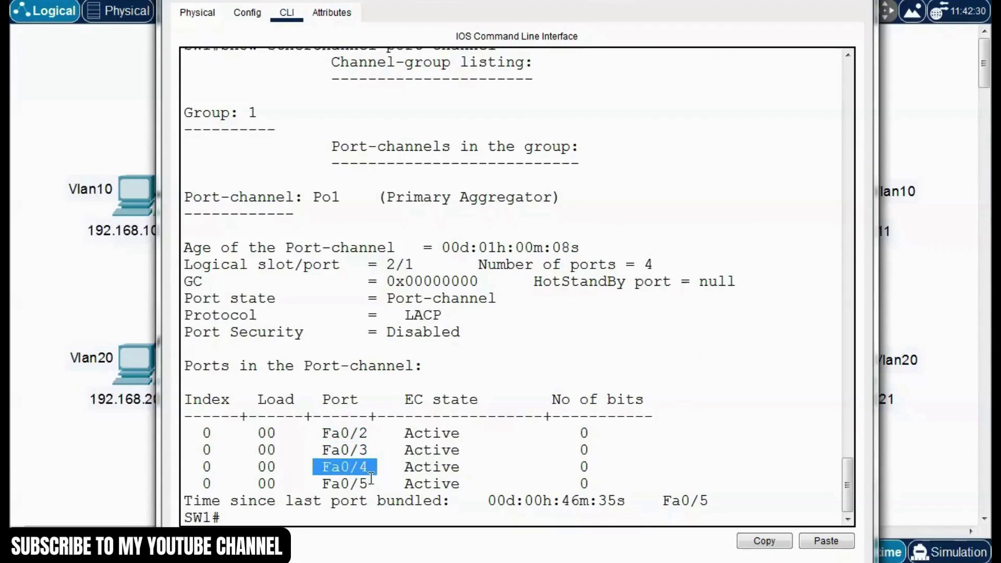
drag(371, 478, 314, 483)
click(321, 466)
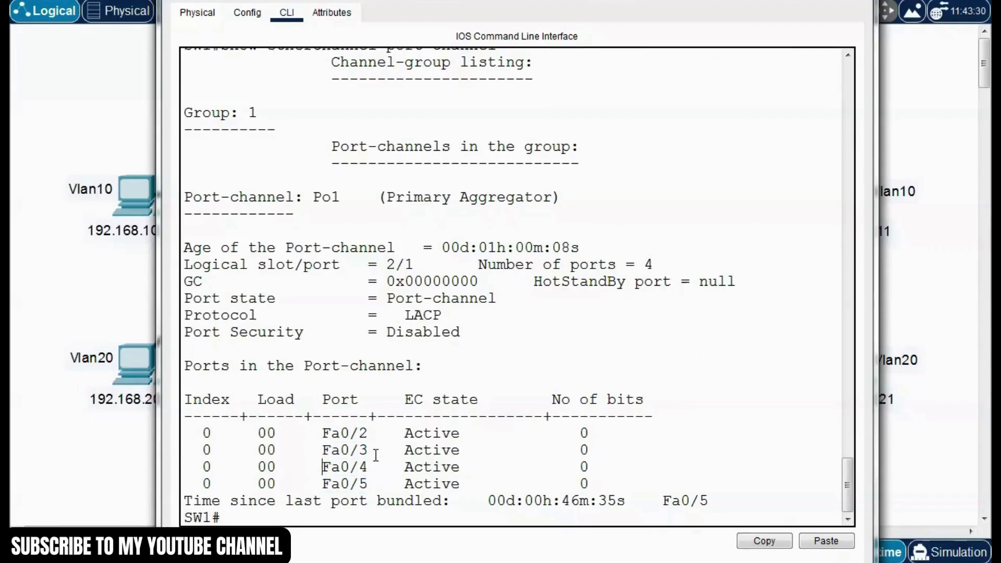
Step: Check the EC state of each member port and look back over the whole port-channel output
drag(463, 433, 399, 434)
drag(469, 450, 396, 465)
drag(459, 482, 388, 483)
click(315, 451)
scroll(406, 351, up, 5)
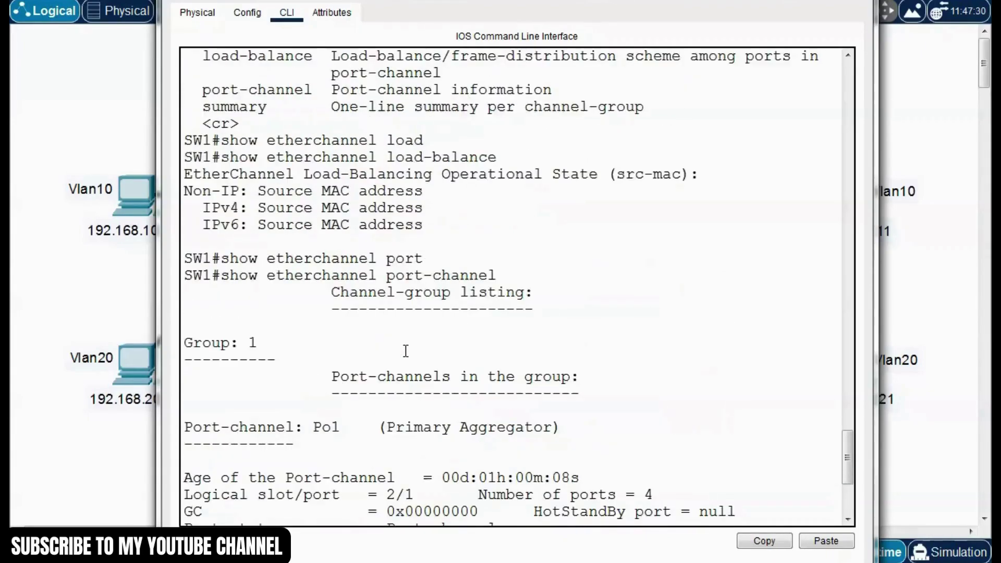
scroll(406, 350, down, 5)
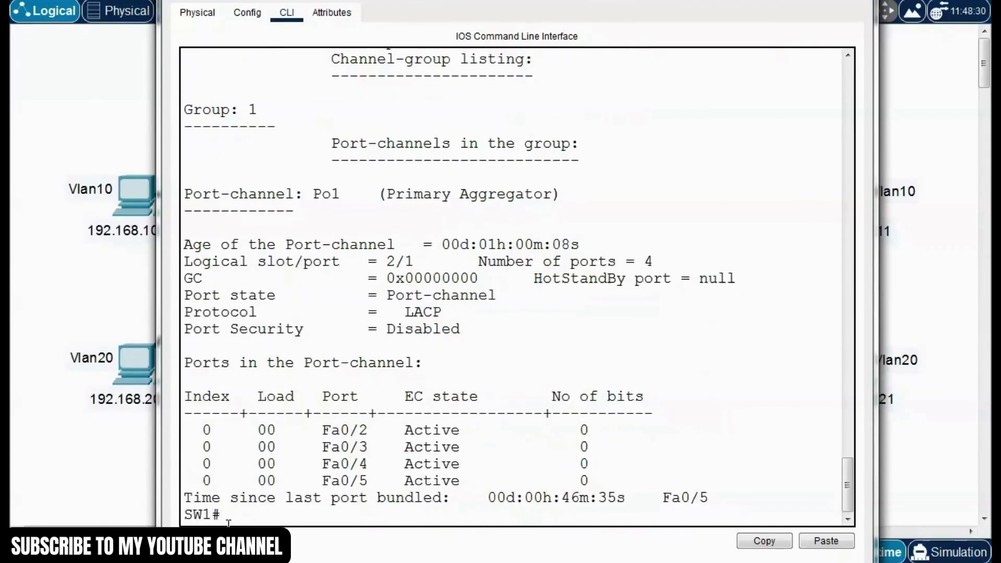
Step: Recall the port-channel command, replace its last keyword with summary and run show etherchannel summary on SW1
key(Up)
key(BackSpace)
key(BackSpace)
key(BackSpace)
key(BackSpace)
key(BackSpace)
key(BackSpace)
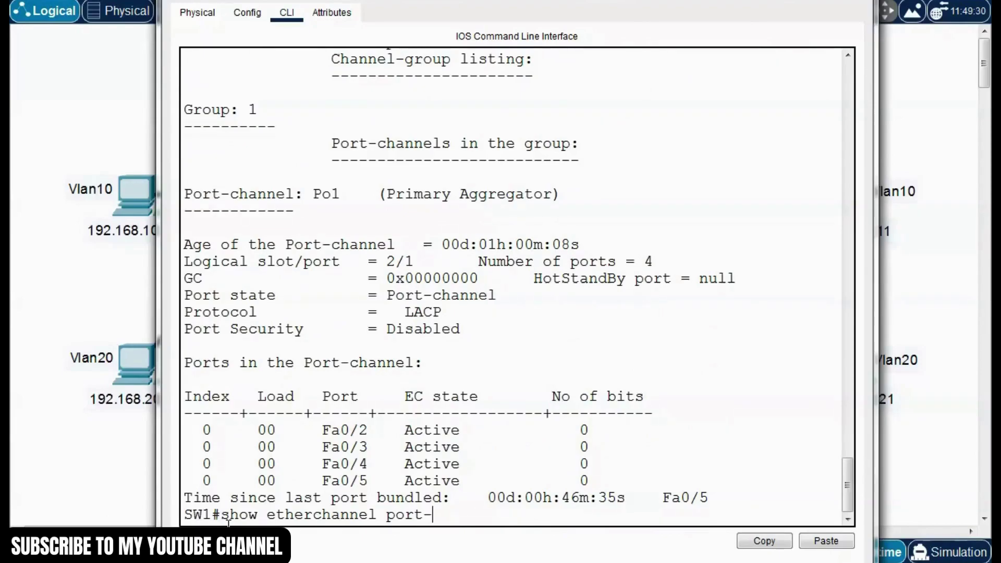
key(BackSpace)
key(BackSpace)
text(sum)
key(Tab)
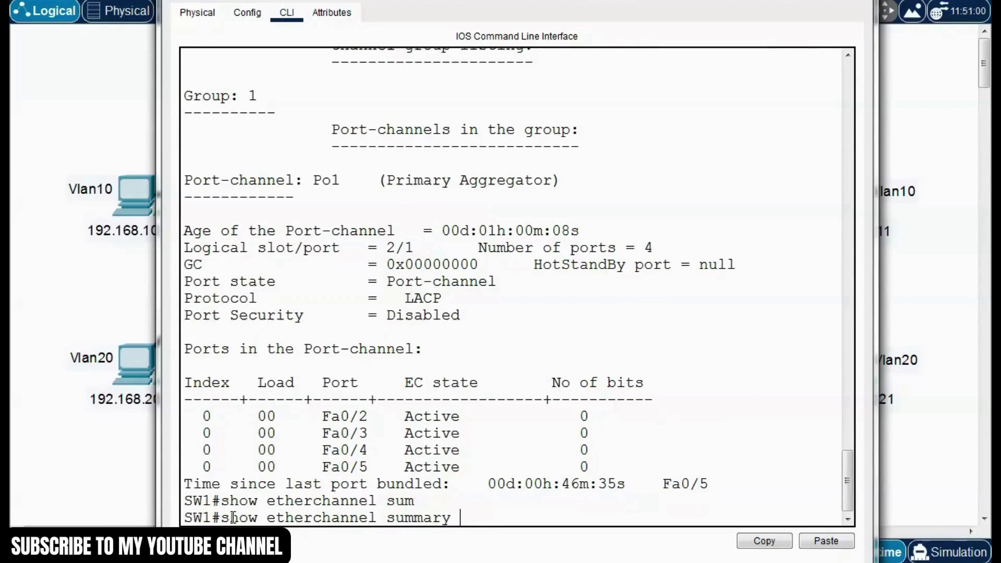
key(Return)
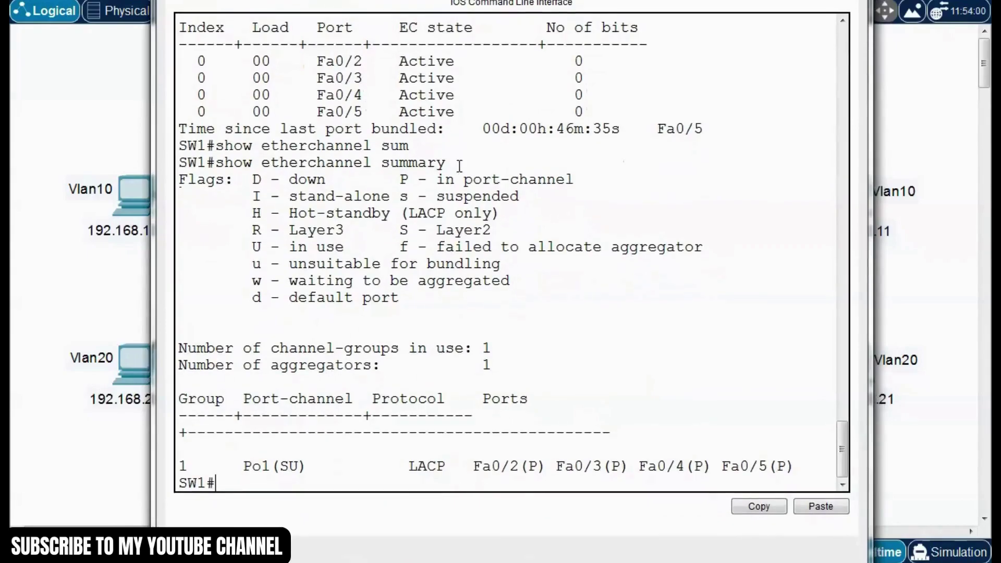
Step: Examine the flags legend and the number of channel-groups in use in the EtherChannel summary
drag(460, 165, 219, 156)
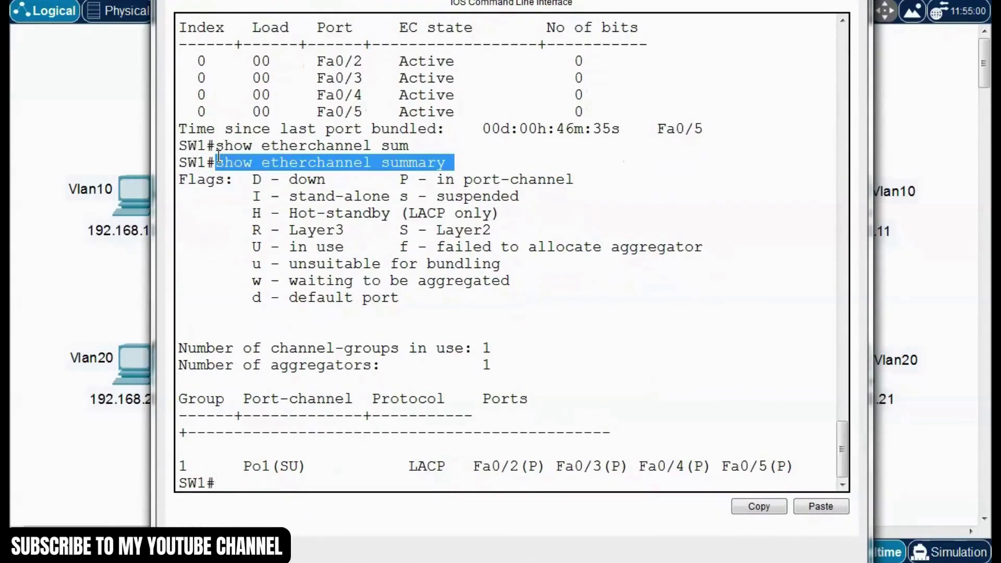
click(387, 185)
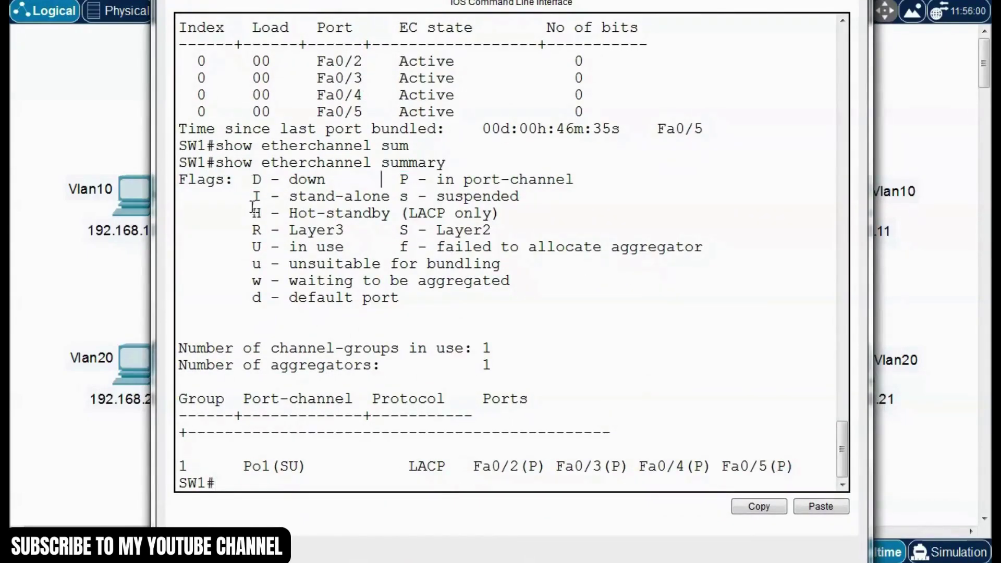
drag(180, 180, 281, 214)
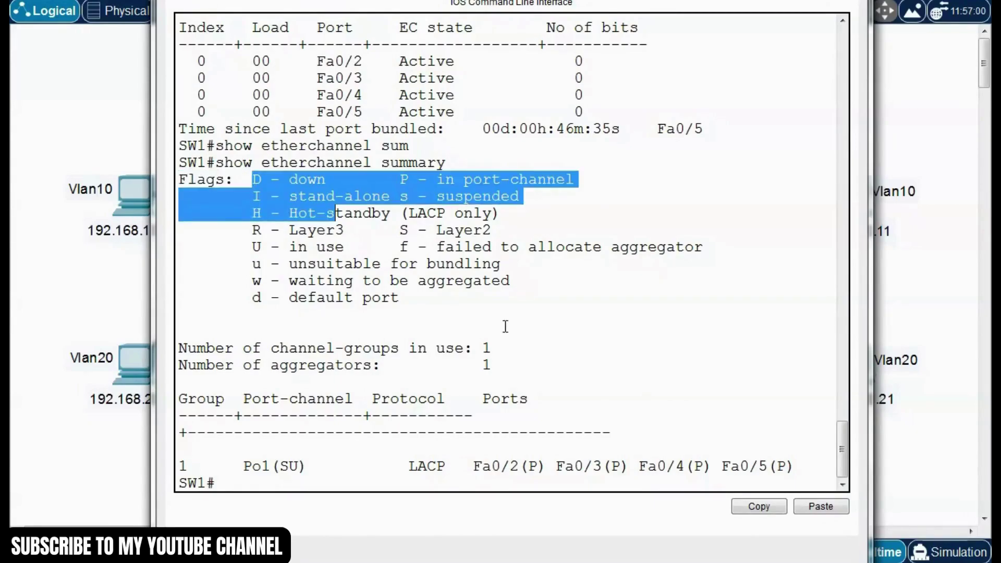
drag(423, 299, 268, 184)
click(303, 304)
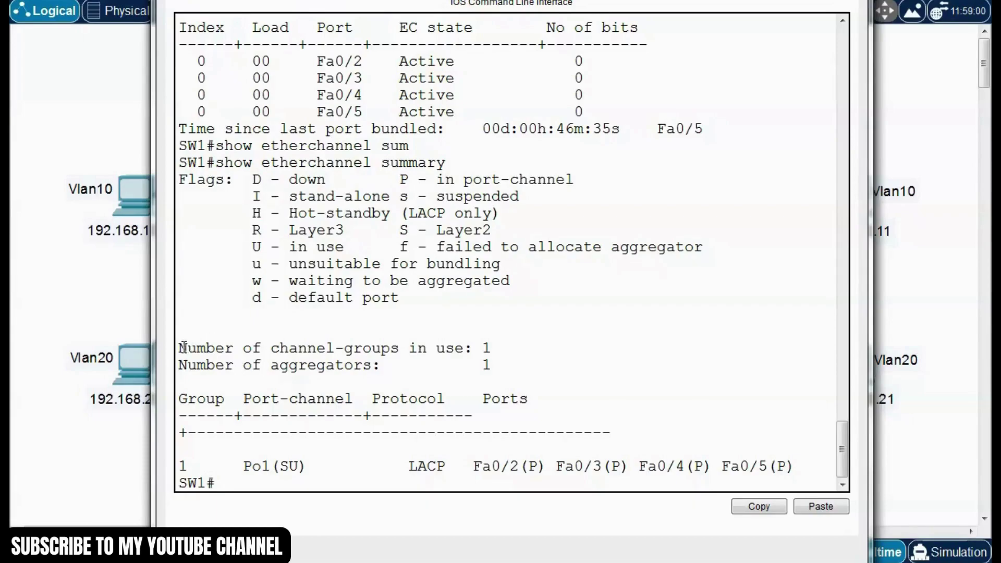
drag(180, 347, 500, 355)
click(472, 358)
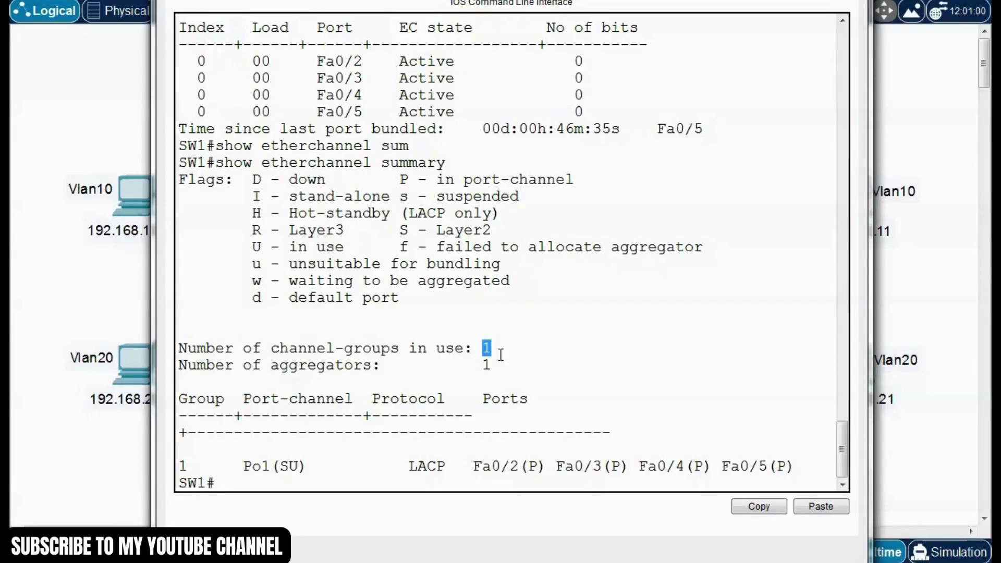
click(505, 356)
click(507, 351)
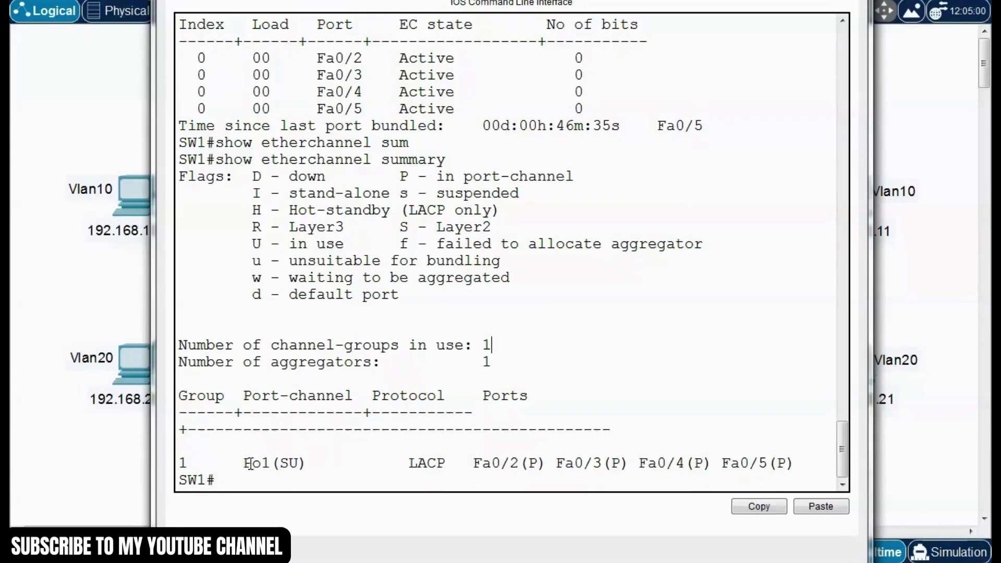
Step: Read the Group and Port-channel columns of the summary table, including the flags beside Po1
double_click(204, 396)
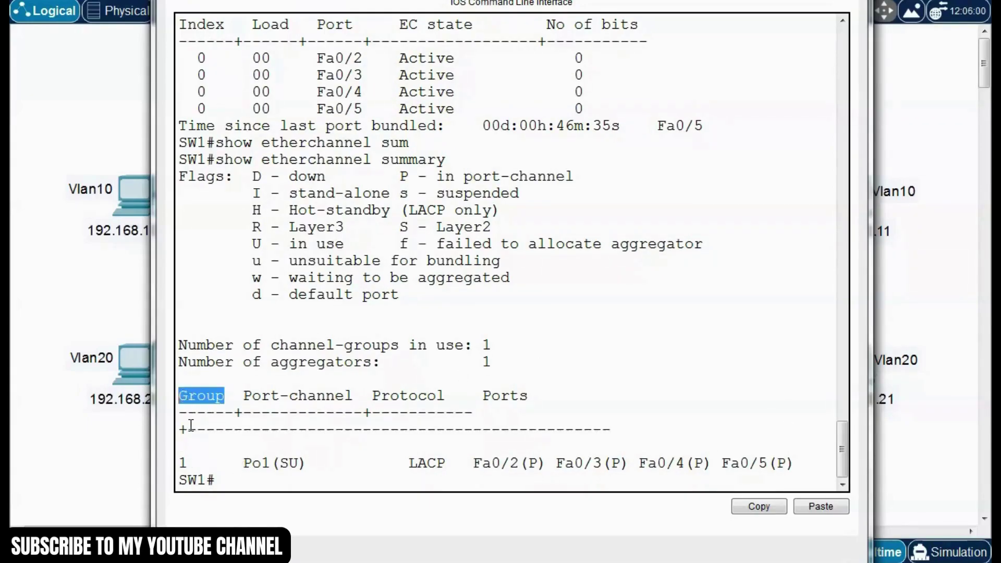
double_click(183, 463)
click(253, 444)
drag(244, 396, 354, 397)
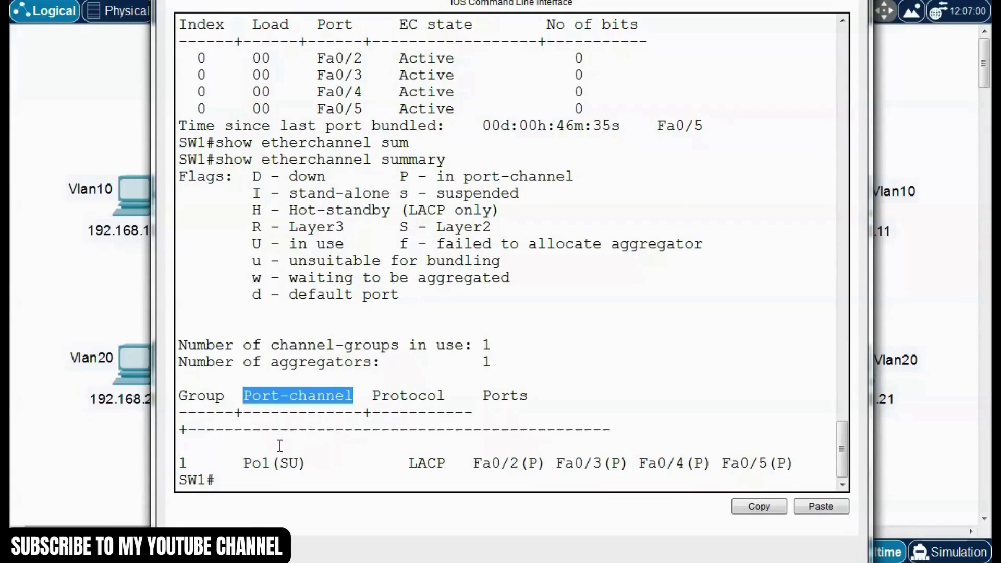
click(280, 443)
drag(243, 462, 278, 463)
click(299, 464)
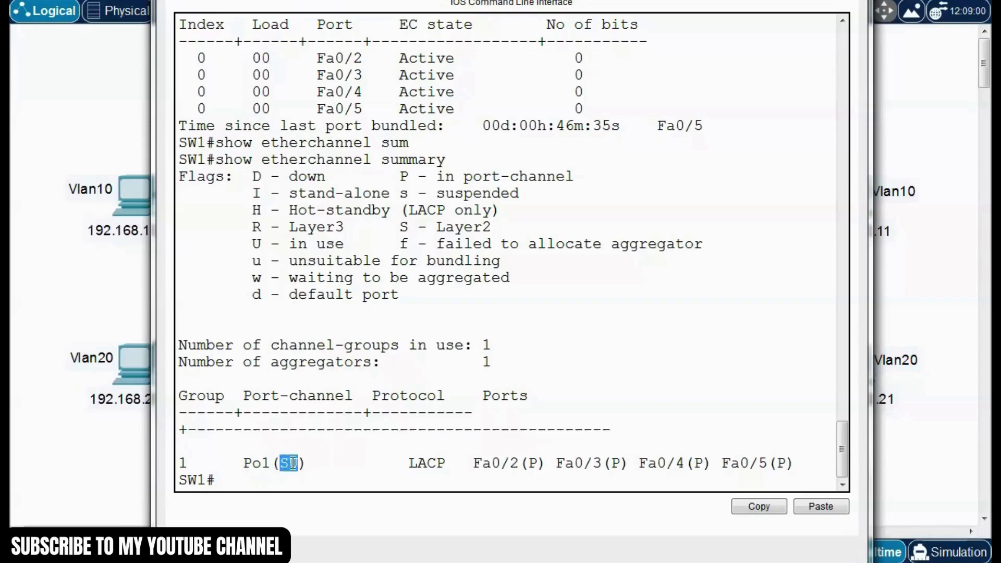
Step: Look up the meanings of Po1's S and U flags in the summary's flags legend
click(288, 462)
drag(253, 176, 353, 211)
click(272, 451)
mouse_move(492, 228)
mouse_down()
mouse_move(400, 227)
mouse_move(492, 225)
mouse_up()
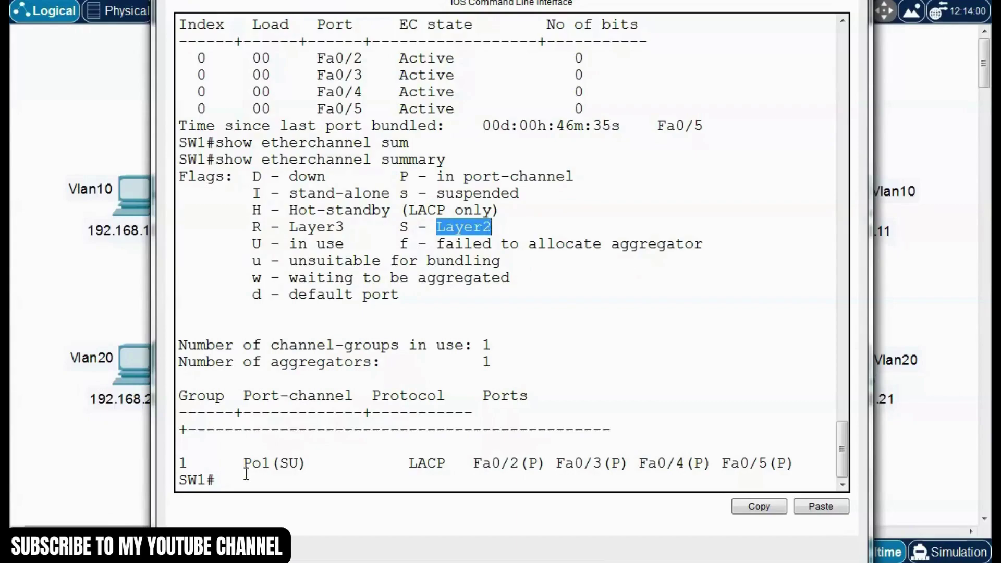
mouse_move(301, 463)
mouse_down()
mouse_move(281, 463)
mouse_move(290, 464)
mouse_up()
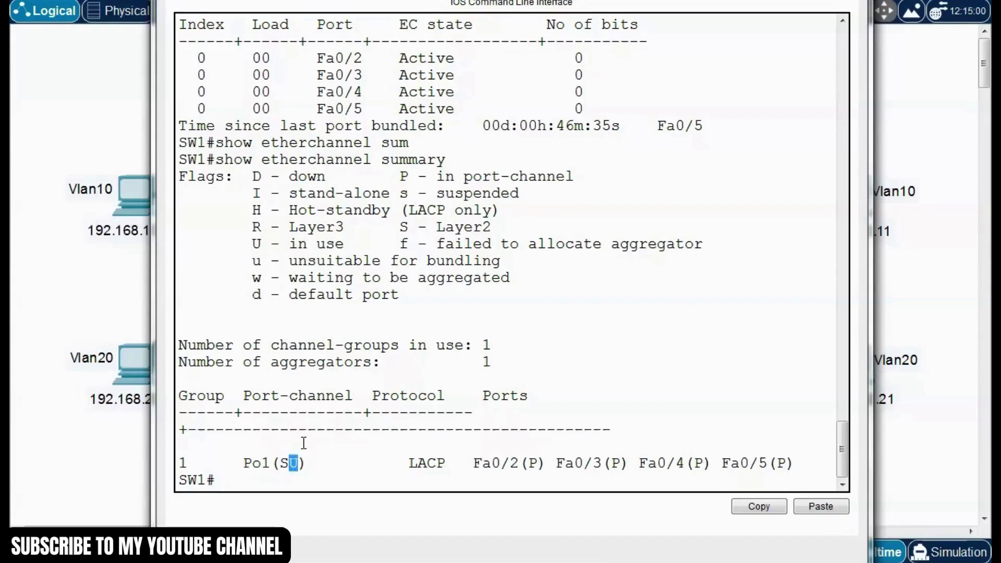
click(383, 245)
drag(345, 244, 260, 243)
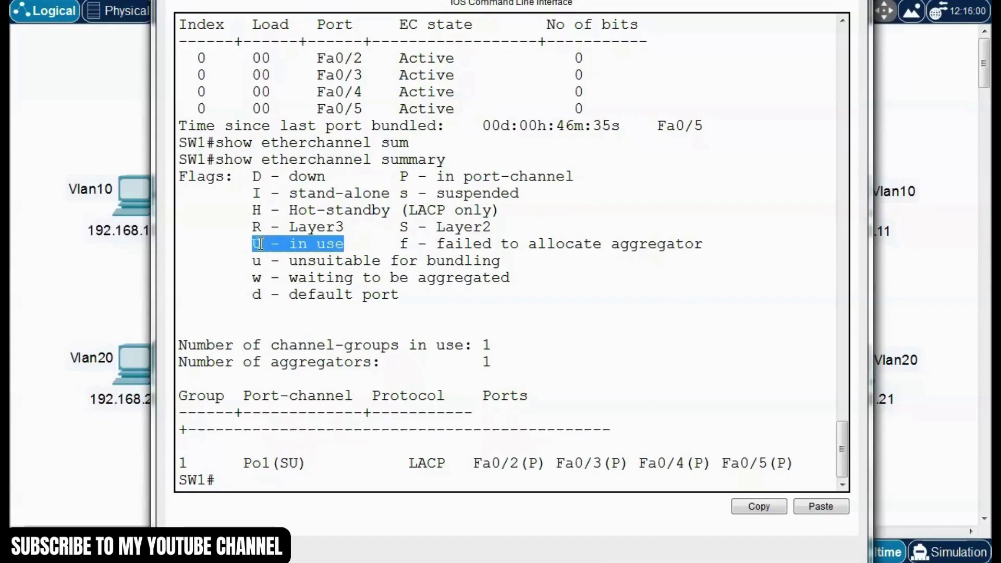
click(311, 279)
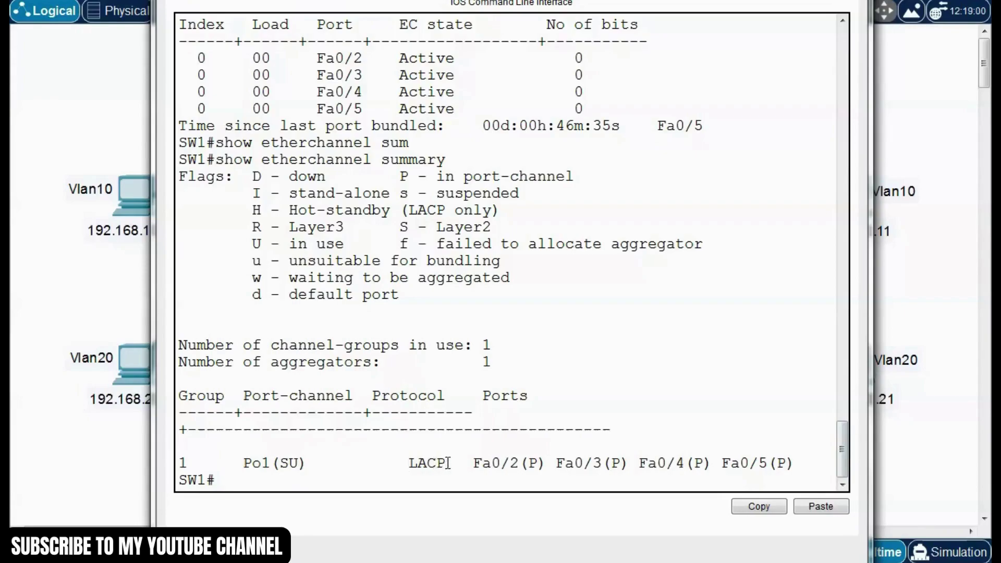
Step: Examine the Protocol and Ports columns for group 1 in the EtherChannel summary table
drag(446, 463, 405, 462)
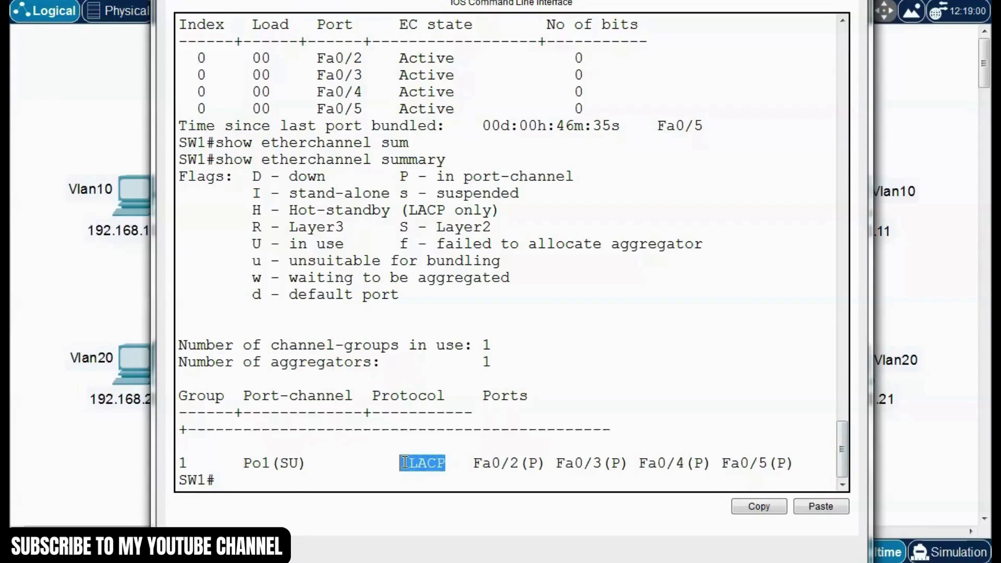
click(433, 454)
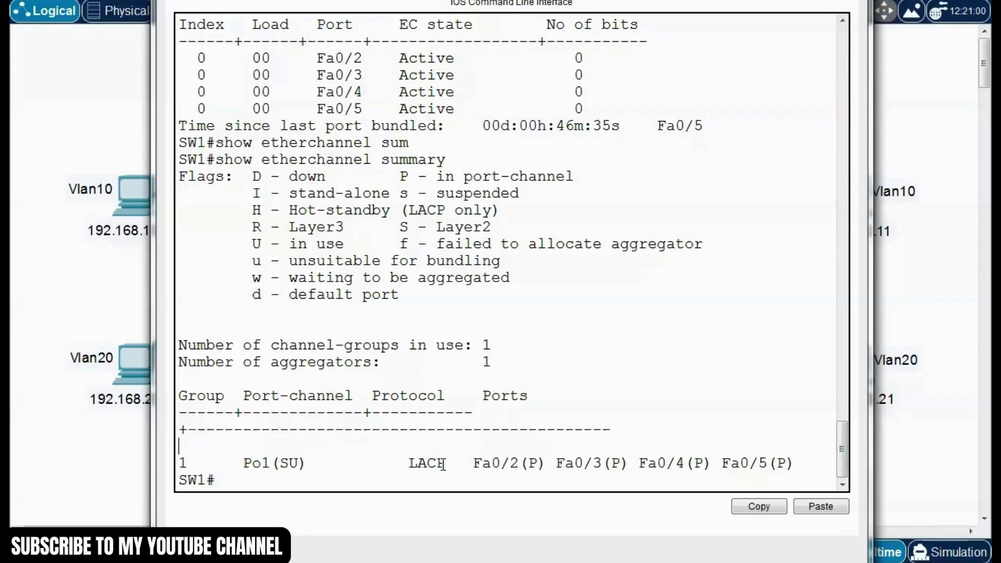
drag(406, 463, 447, 463)
click(454, 449)
double_click(488, 398)
click(515, 452)
drag(473, 463, 793, 463)
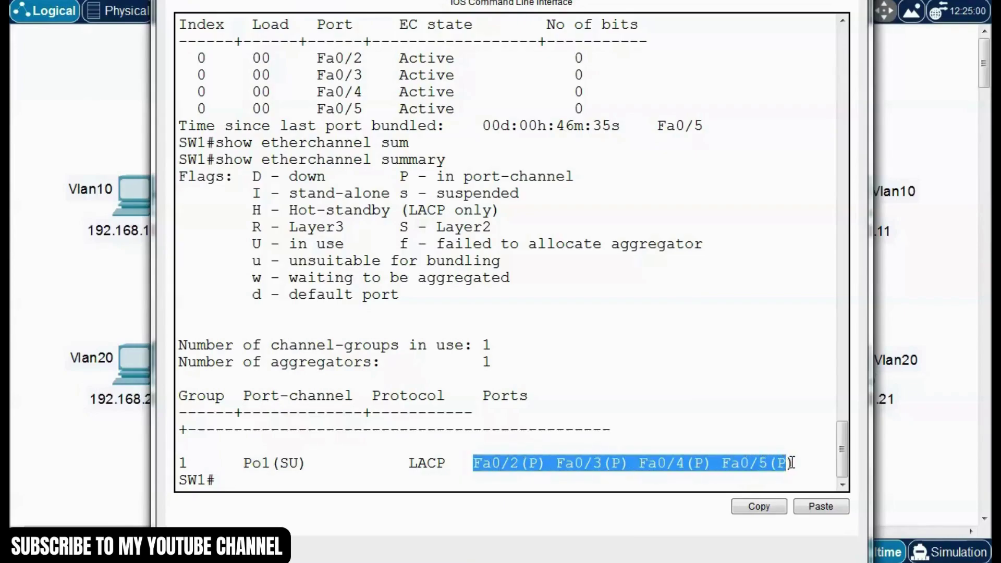
click(795, 462)
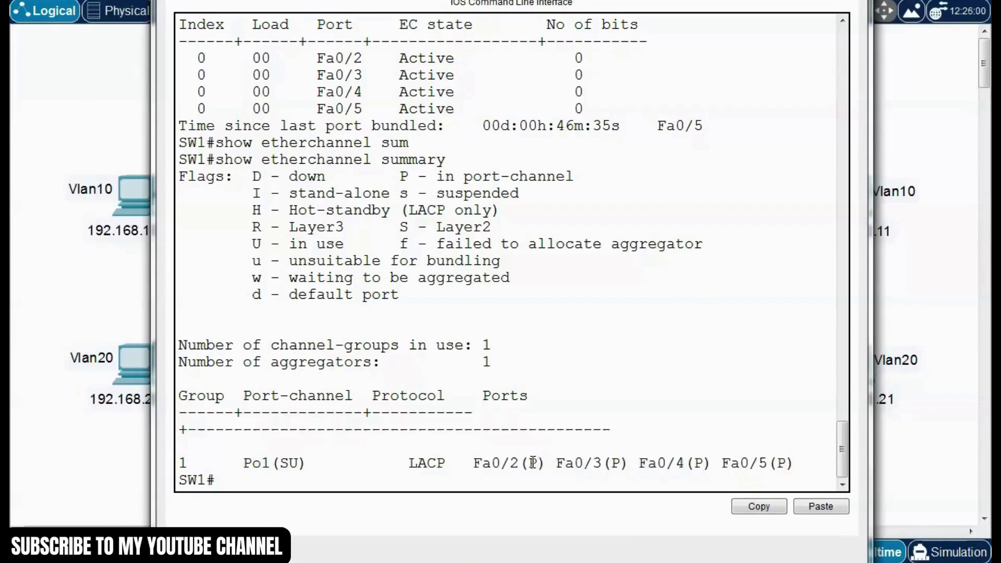
Step: Look up the P flag of Fa0/2 in the legend and check it across all the listed member ports
drag(529, 462, 540, 462)
drag(399, 176, 565, 177)
click(507, 423)
drag(473, 462, 793, 462)
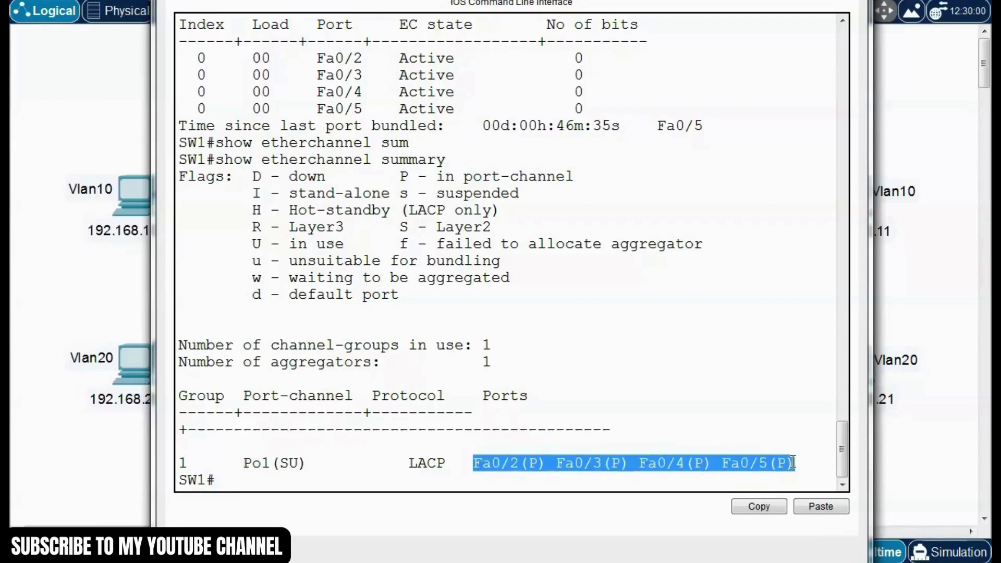
click(740, 461)
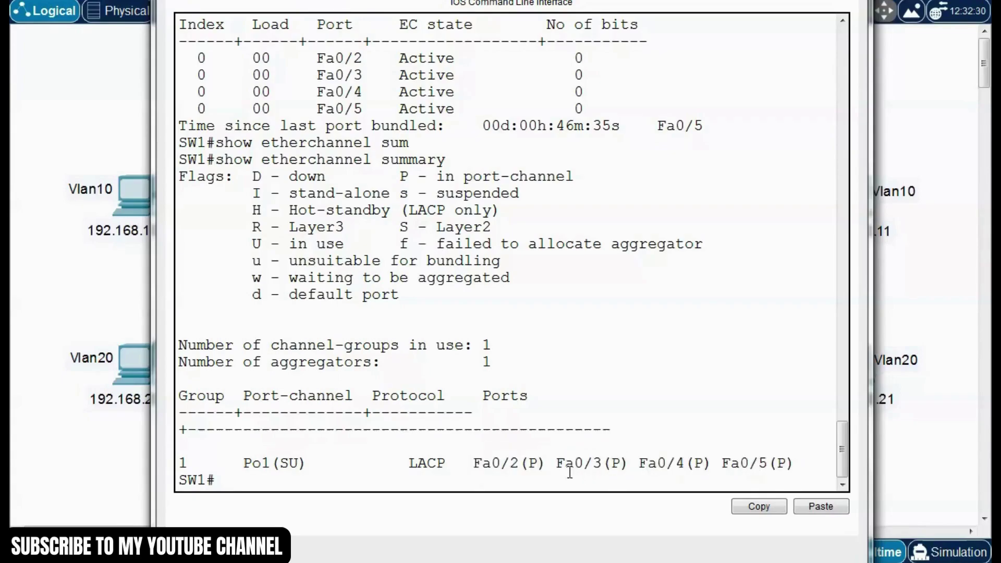
click(519, 463)
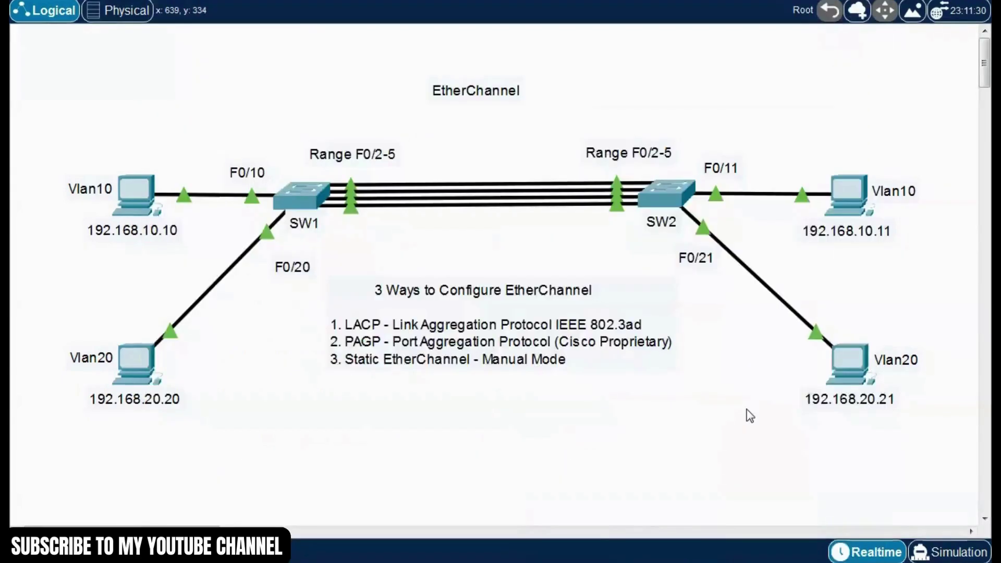